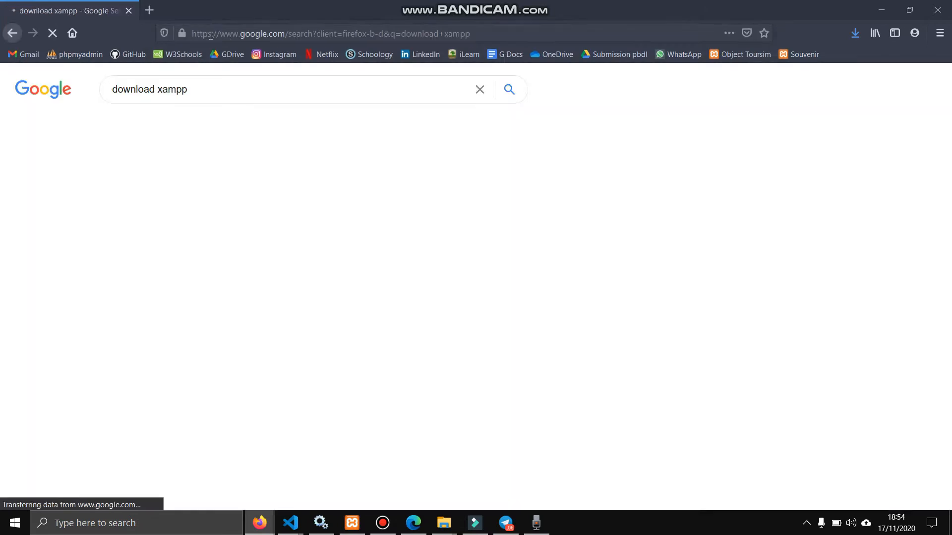
Open the Apache Friends XAMPP download page from the 'download xampp' search results
click(179, 203)
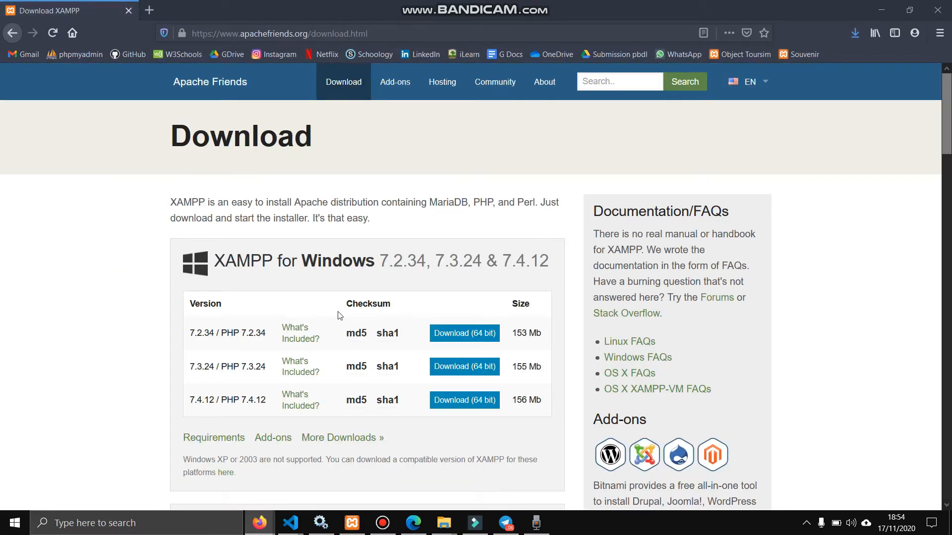
scroll(340, 316, down, 3)
scroll(339, 316, up, 3)
scroll(340, 316, down, 4)
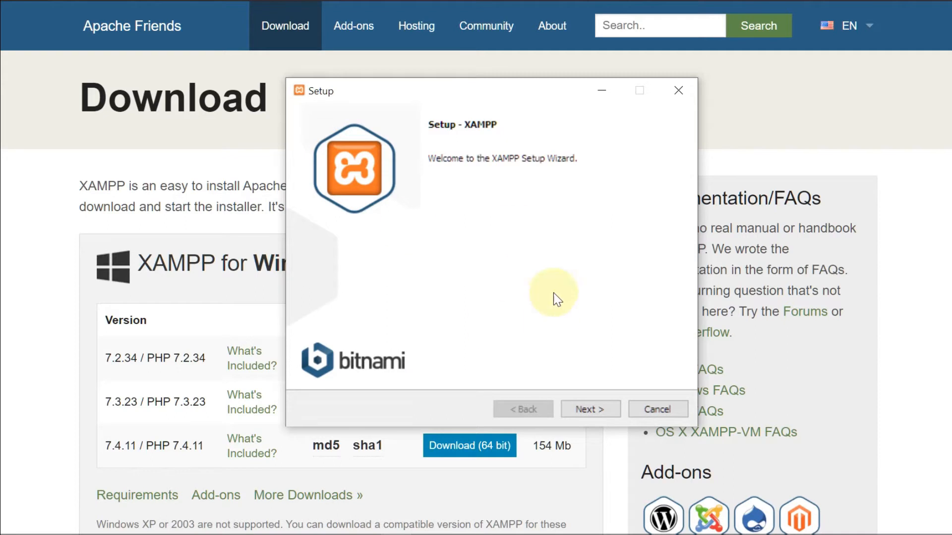
Exclude Webalizer, Perl, Tomcat, Mercury and FileZilla from the XAMPP components
click(600, 403)
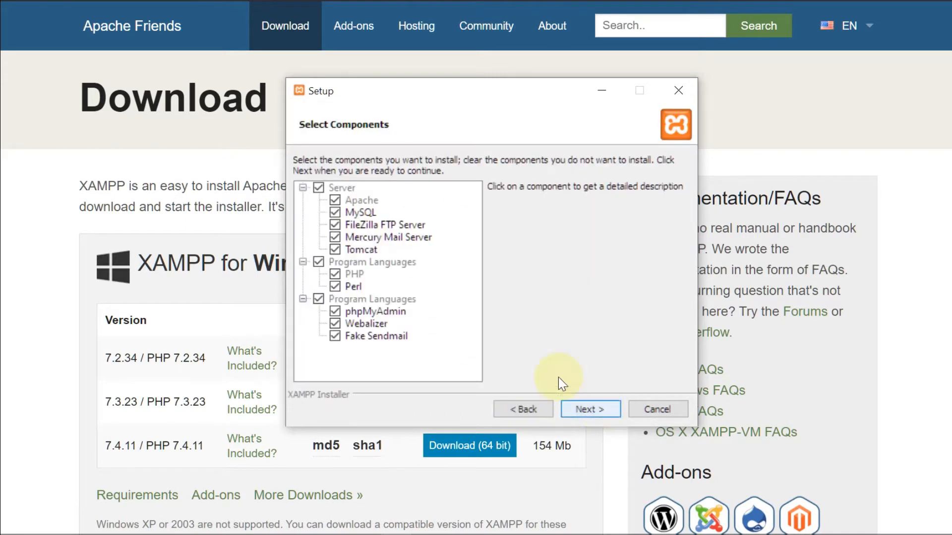
click(335, 323)
click(335, 287)
click(335, 250)
click(335, 238)
click(335, 224)
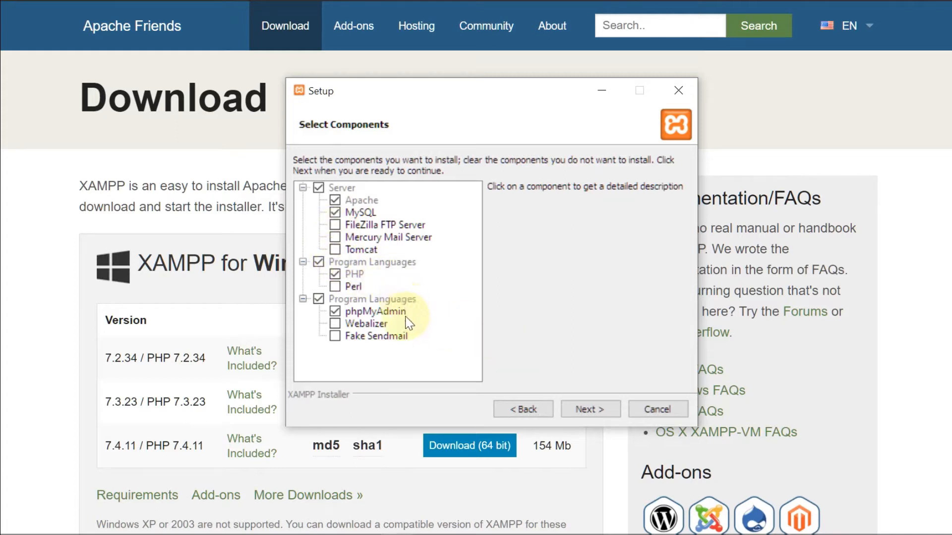
click(570, 411)
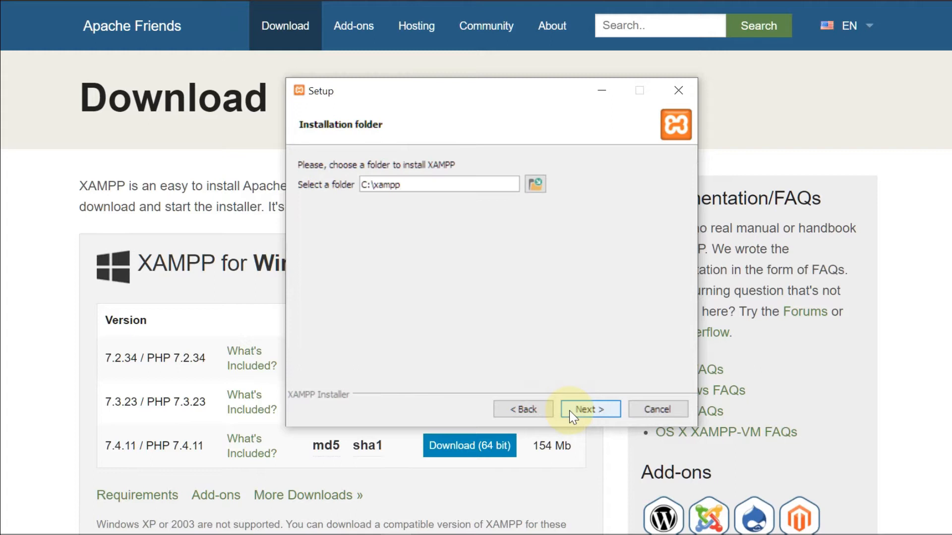
Install XAMPP to C:\xampp in English, allow Apache through the firewall, and finish
click(573, 413)
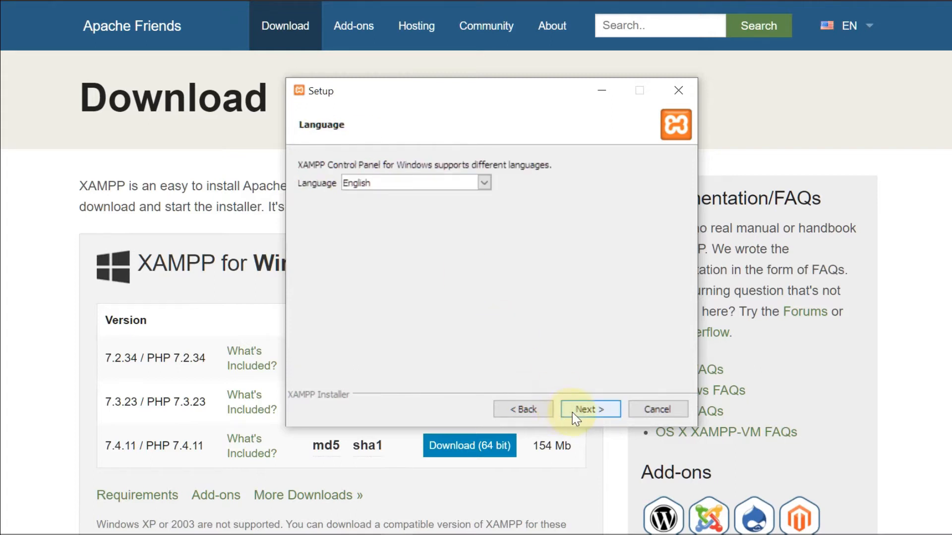
click(572, 412)
click(572, 412)
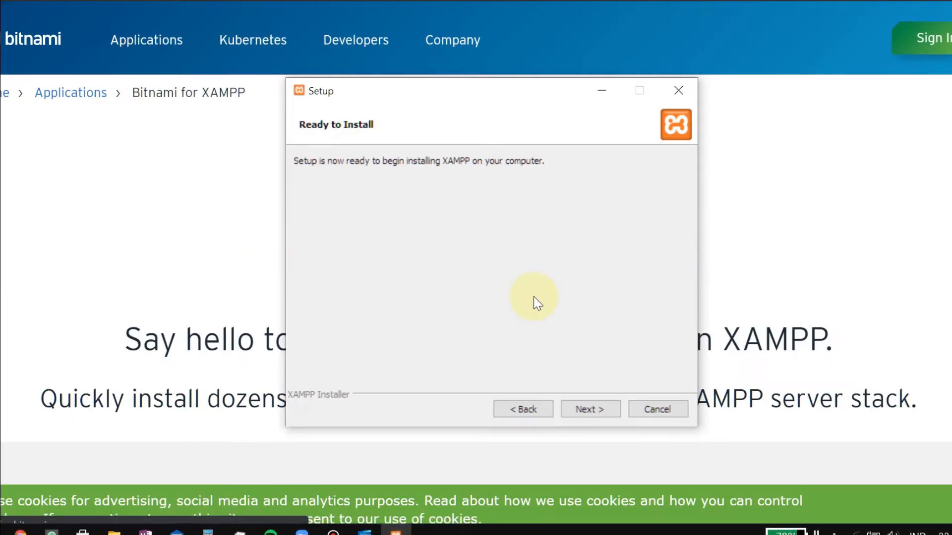
click(599, 409)
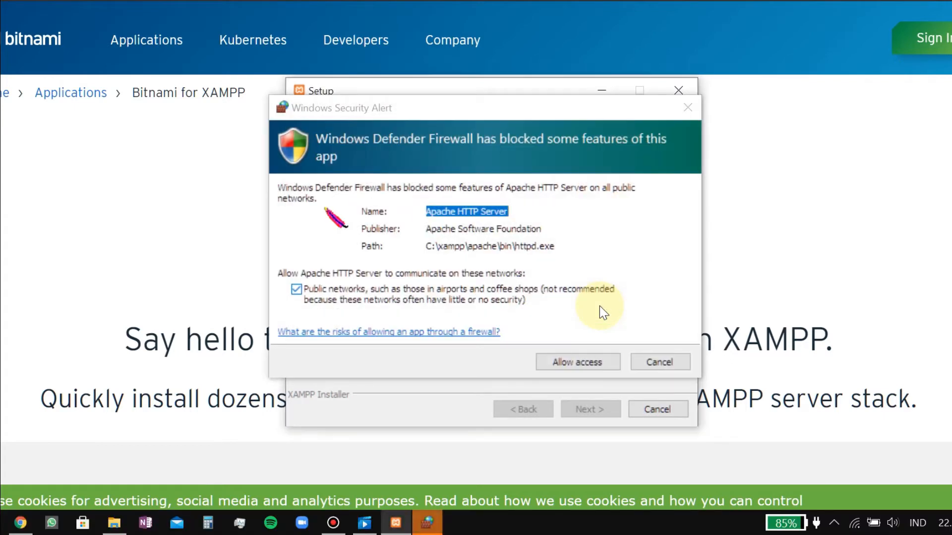
click(599, 362)
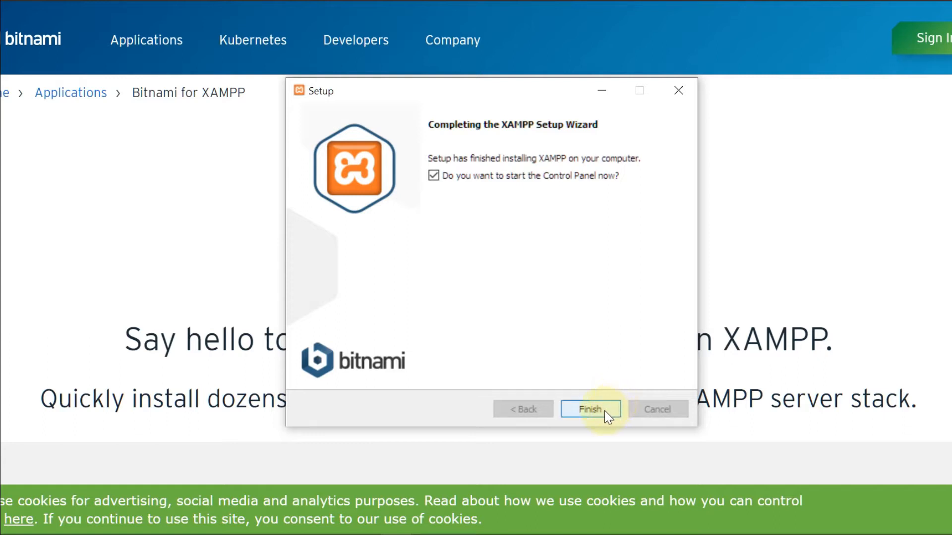
click(605, 410)
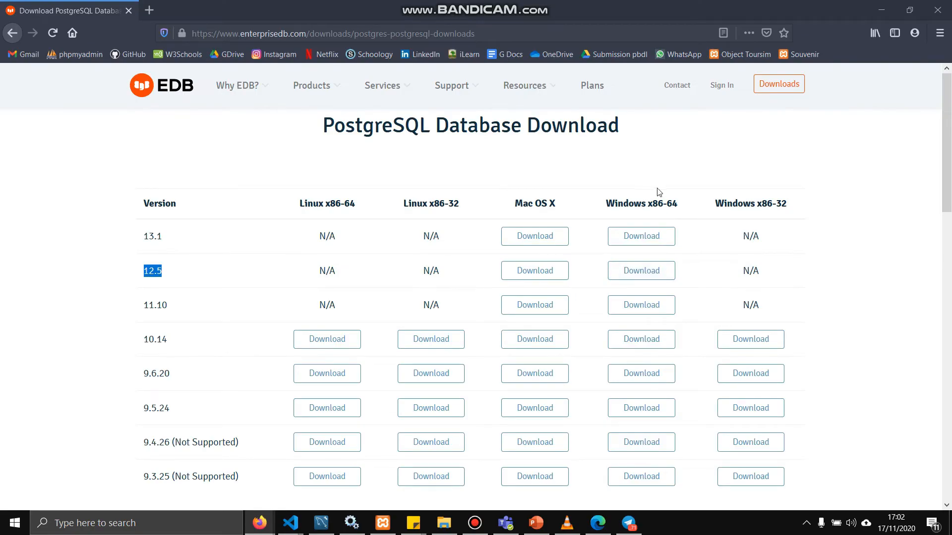
Download the PostgreSQL 12.5 Windows x86-64 installer from the EDB page
click(653, 274)
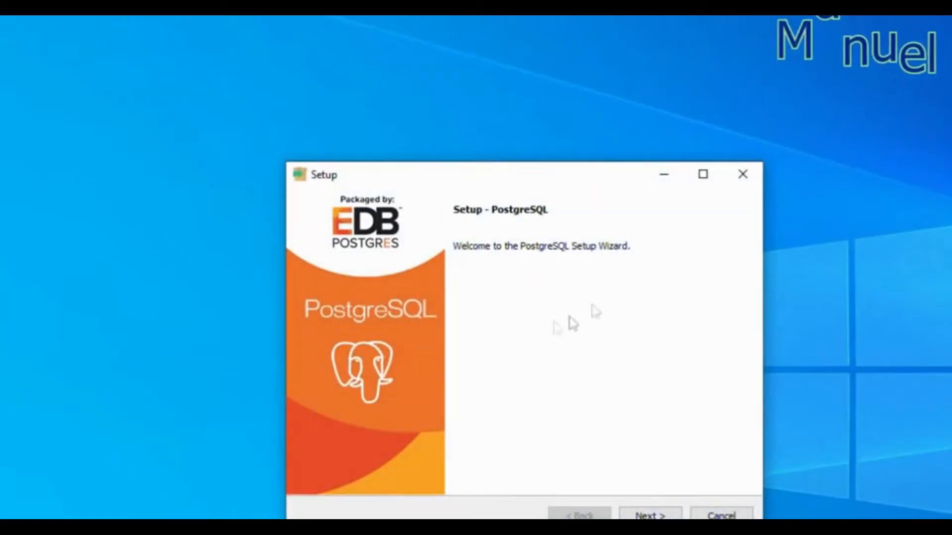
Accept the default install directory, all four components and the default data directory
drag(604, 179, 569, 95)
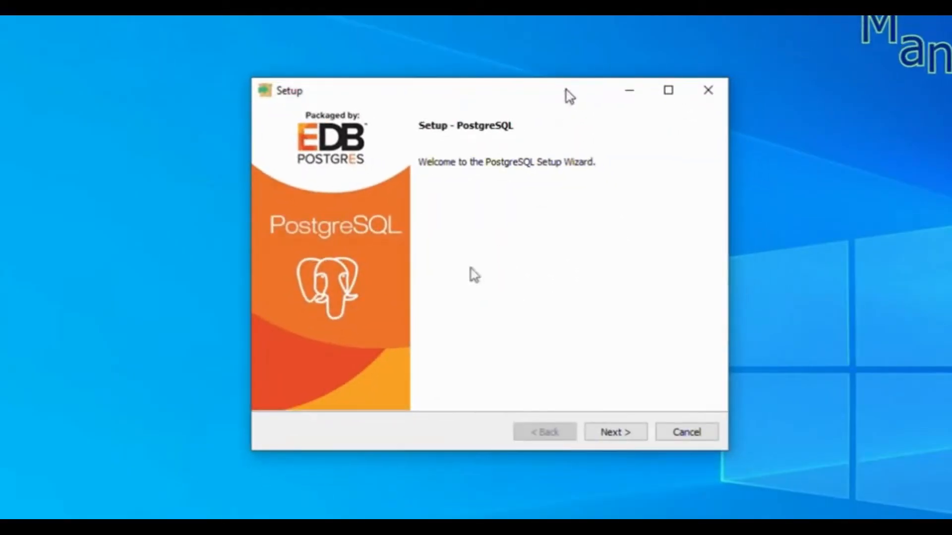
click(621, 434)
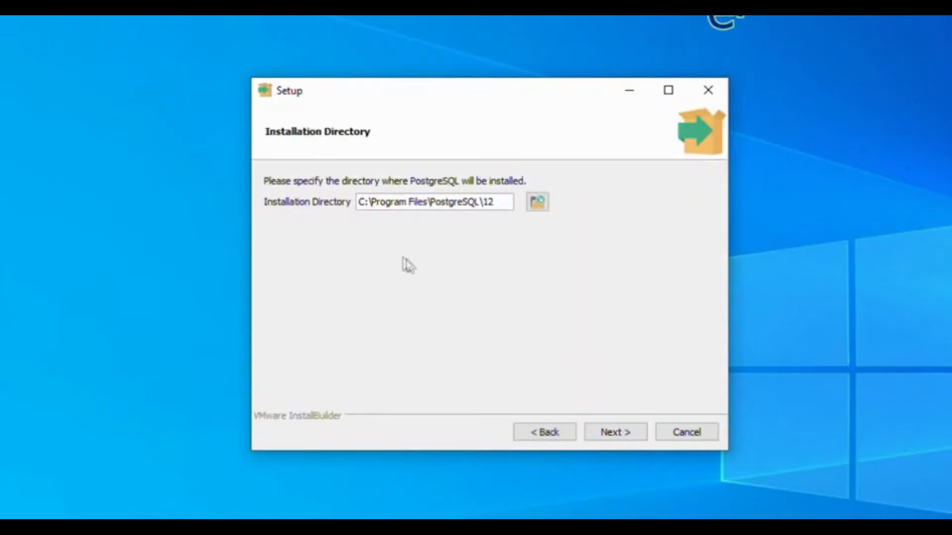
click(628, 436)
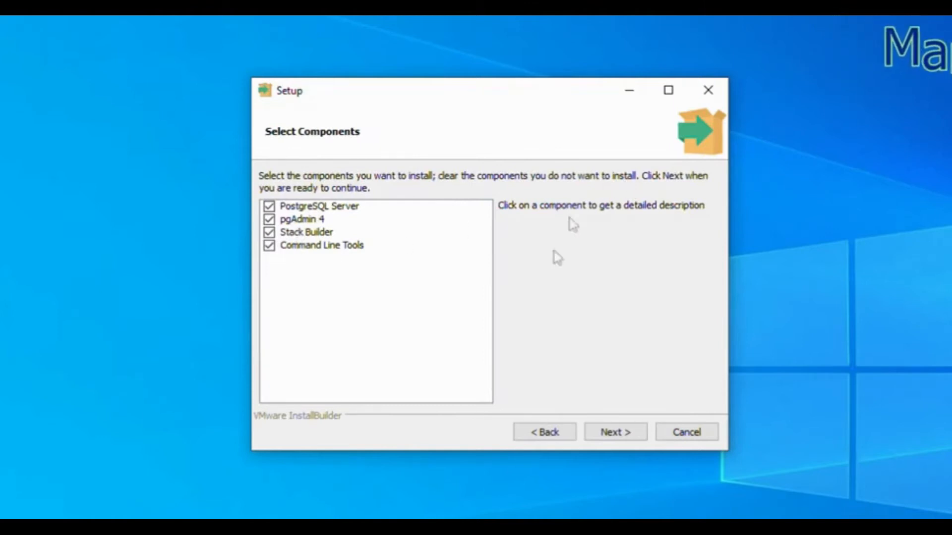
click(628, 437)
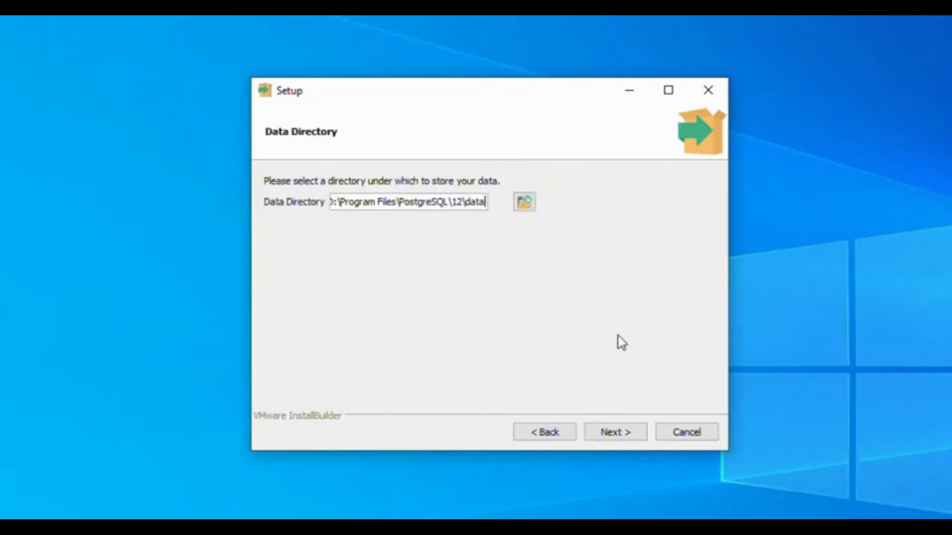
click(613, 435)
Enter and confirm the postgres superuser password, and keep port 5432
text(**************)
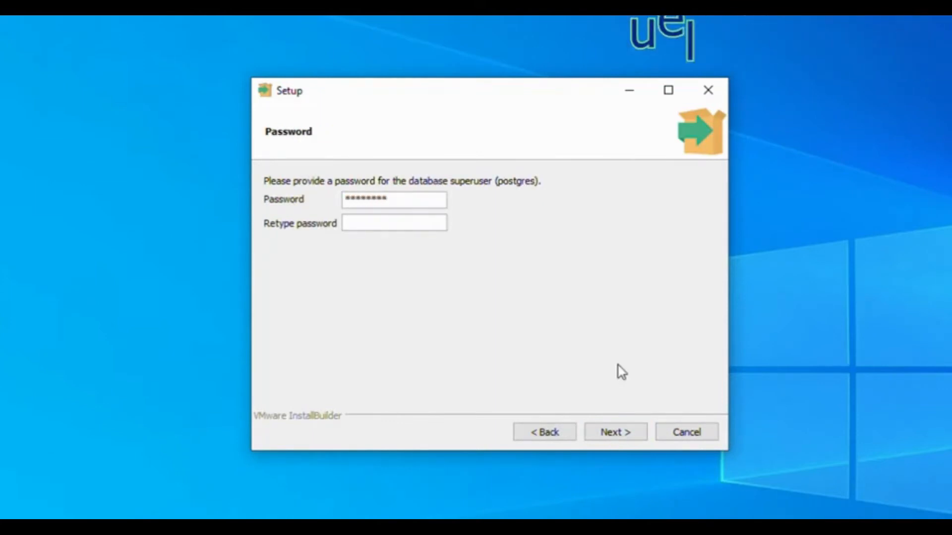
text(***)
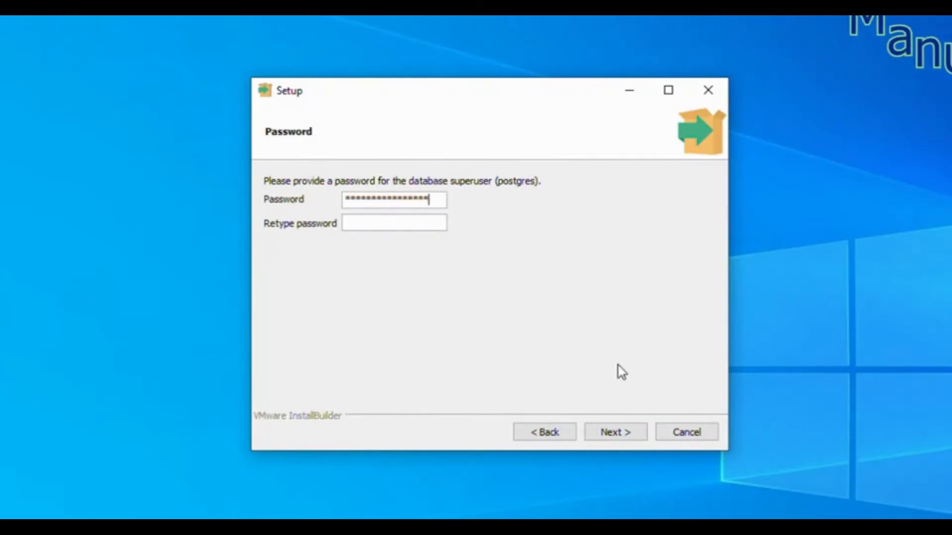
key(Tab)
text(**************)
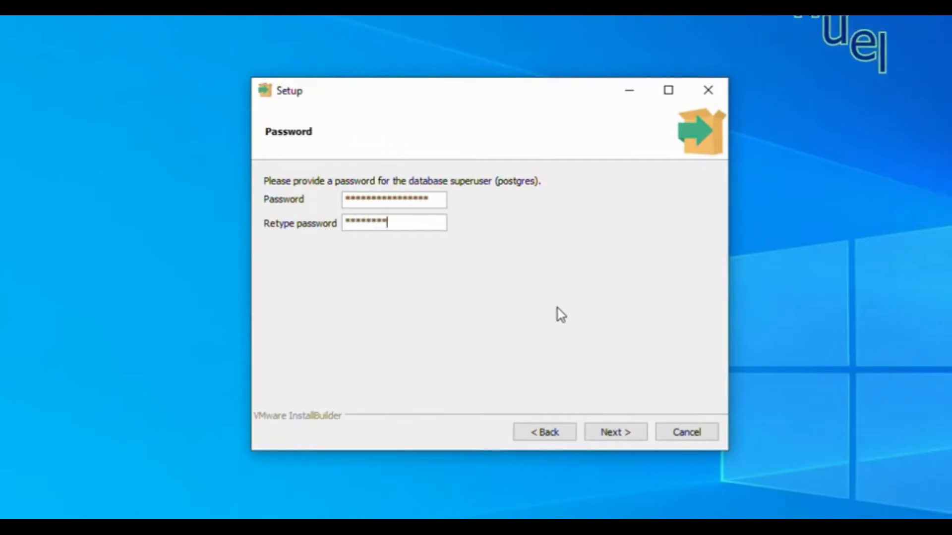
text(***)
click(615, 434)
drag(329, 204, 274, 200)
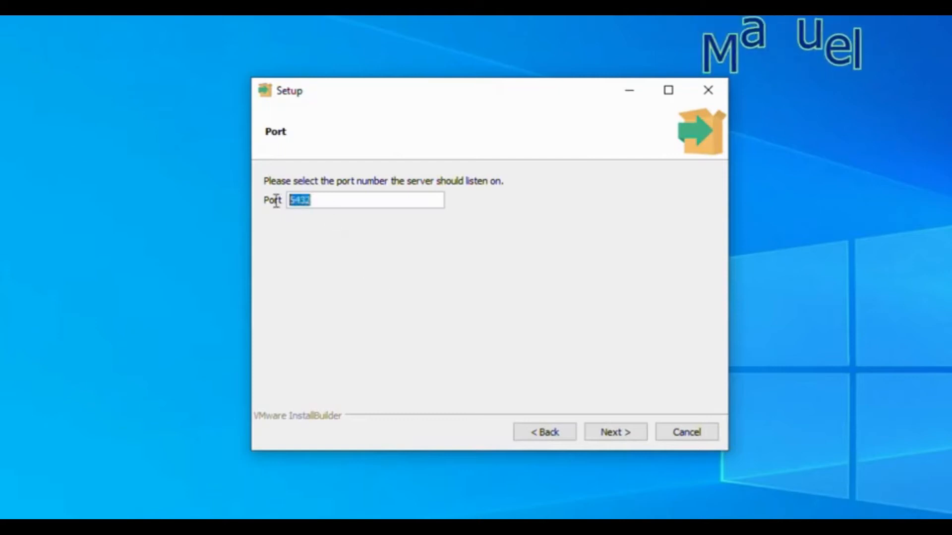
click(633, 438)
Keep the default locale, install PostgreSQL, and finish to launch Stack Builder
click(451, 205)
click(636, 436)
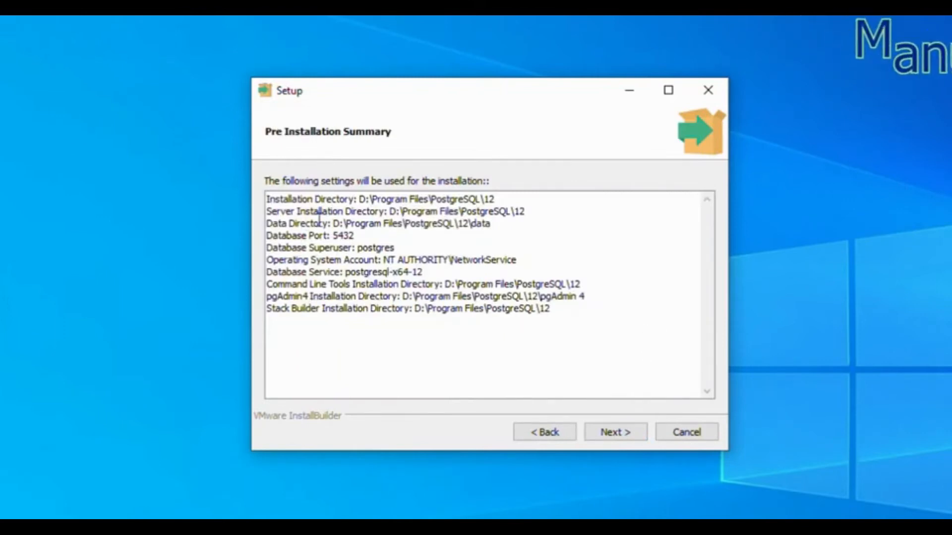
click(616, 438)
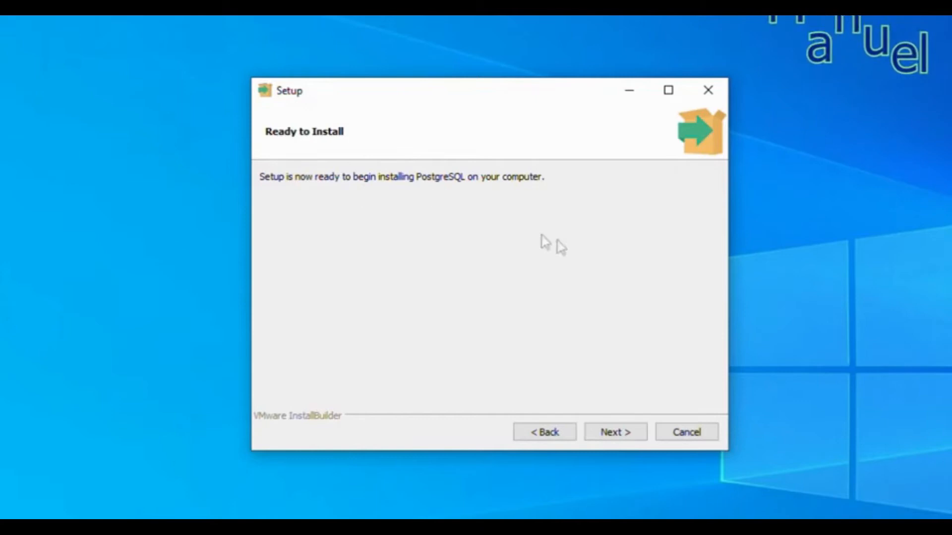
click(623, 436)
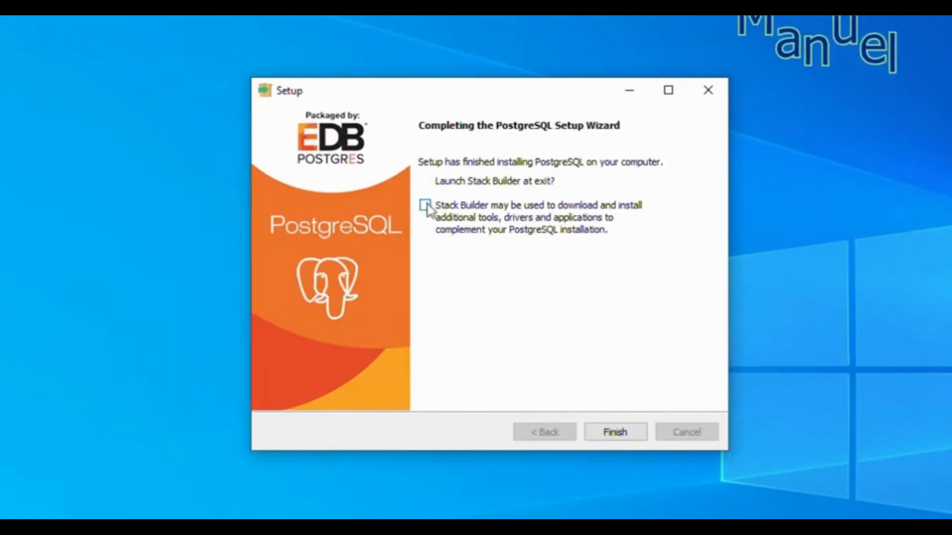
click(600, 441)
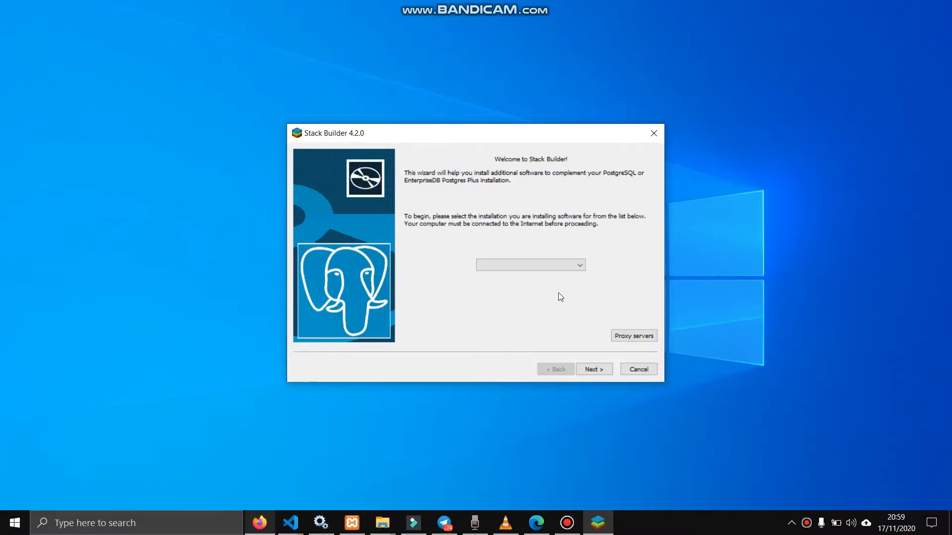
Target PostgreSQL 12 (x64) on port 5433 and download the PostGIS 3.0 Bundle extension
click(552, 267)
click(529, 291)
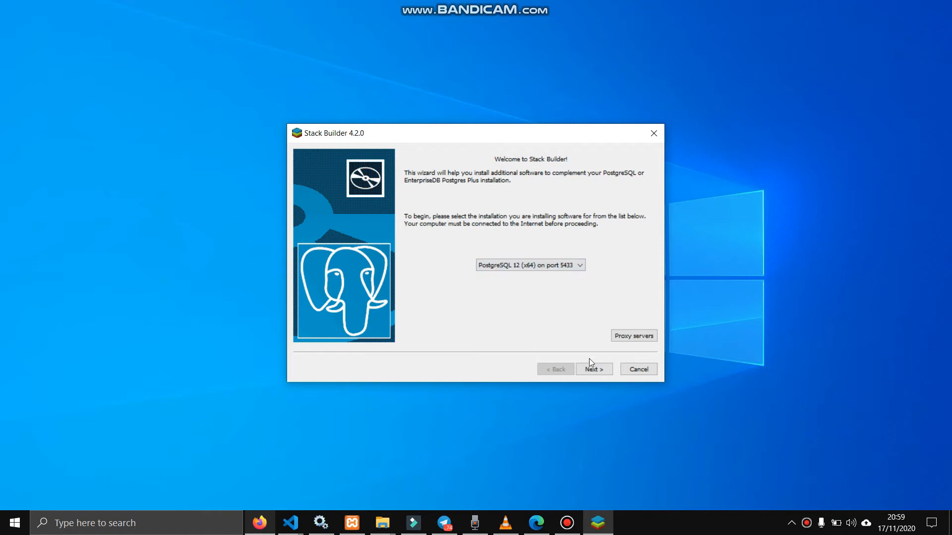
click(589, 370)
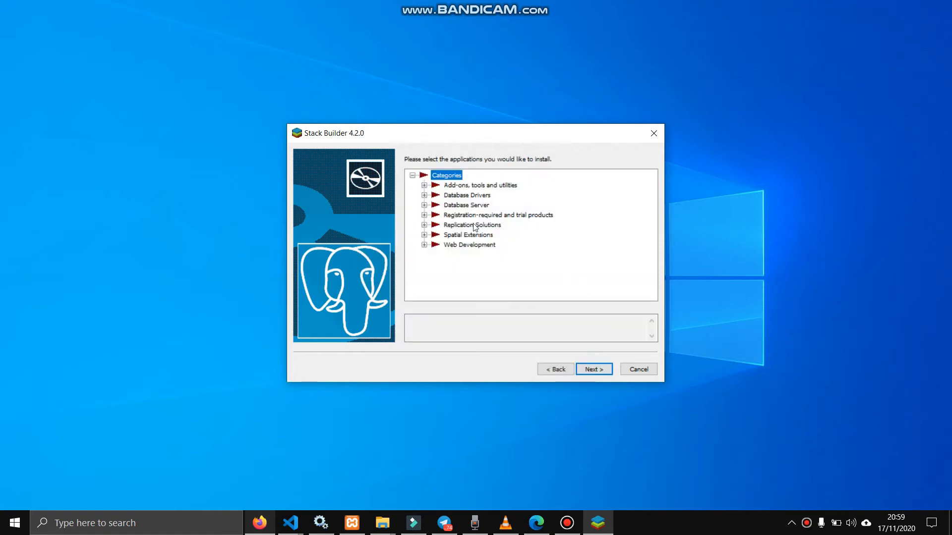
click(424, 234)
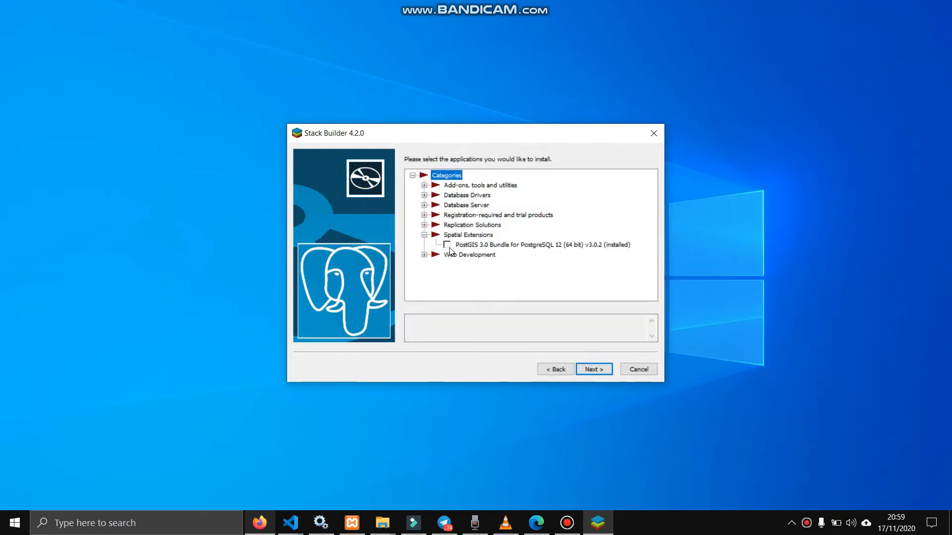
click(447, 245)
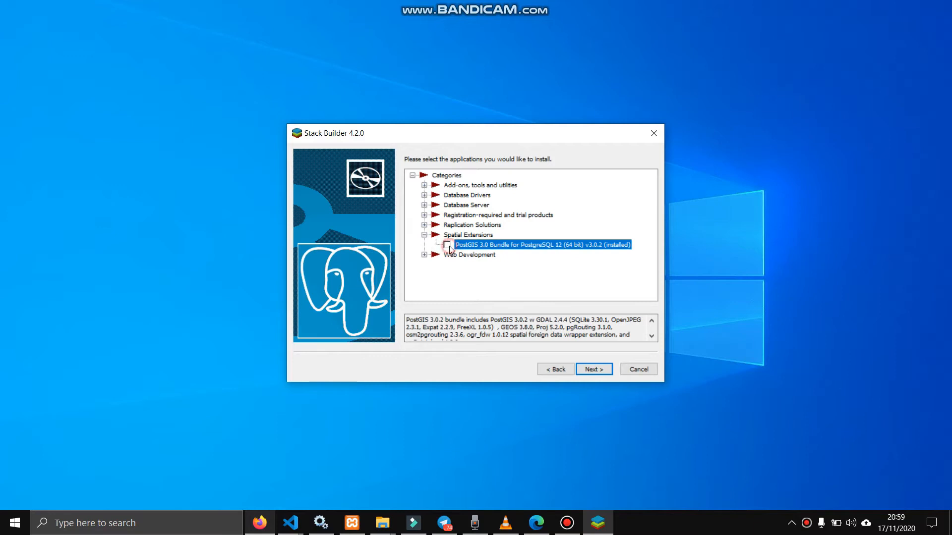
click(584, 368)
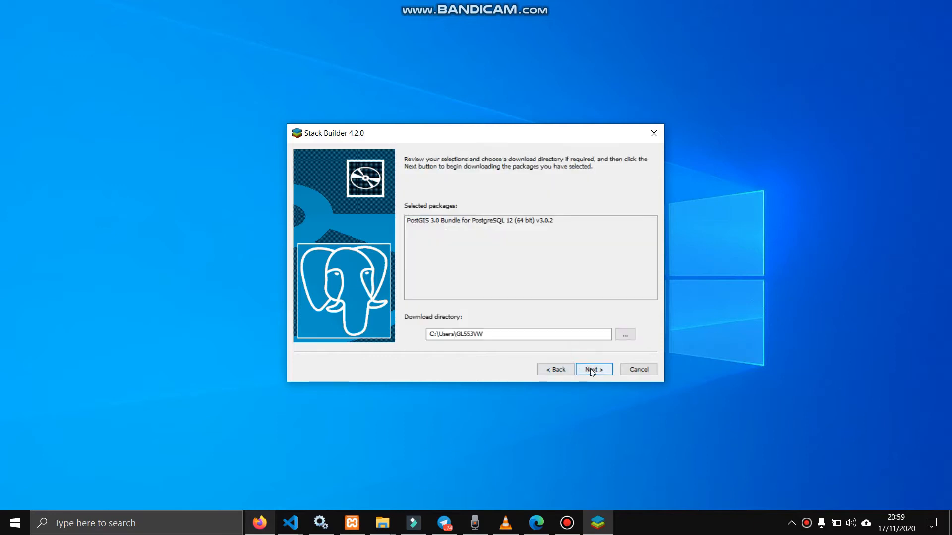
click(605, 373)
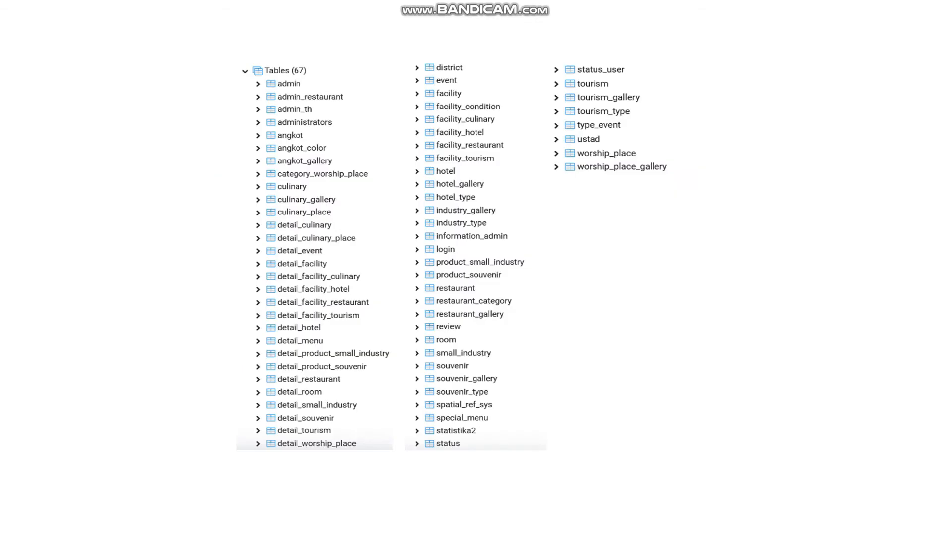
Advance through the htdocs and Open with slides to the connect.php code slide
click(745, 401)
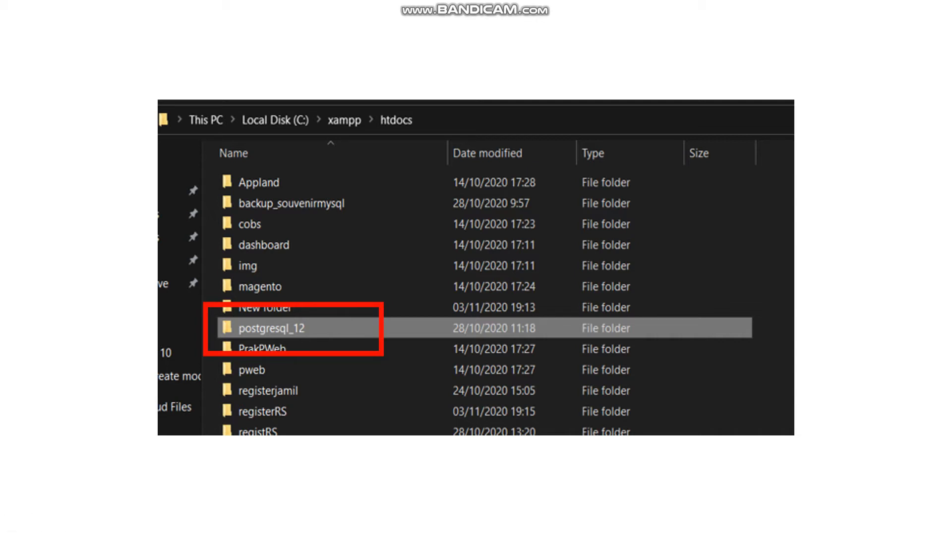
key(Right)
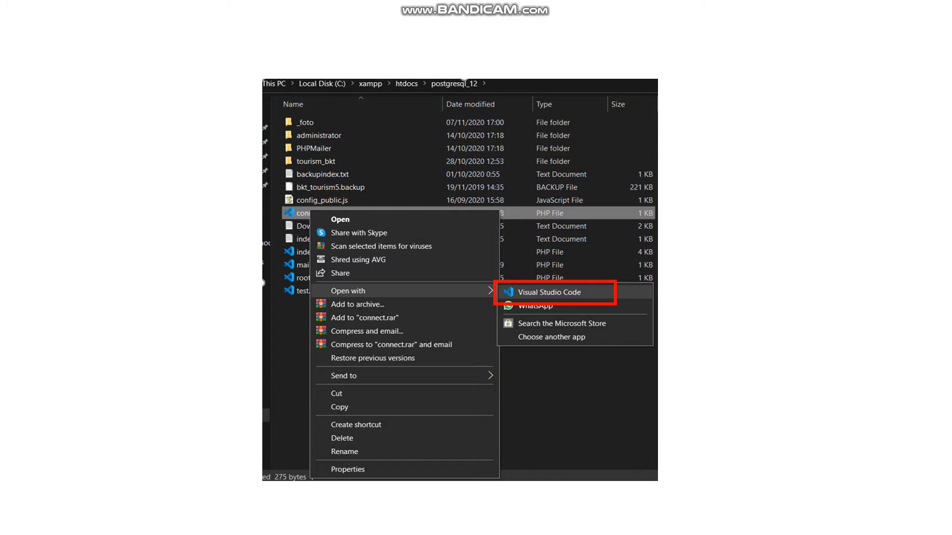
key(Right)
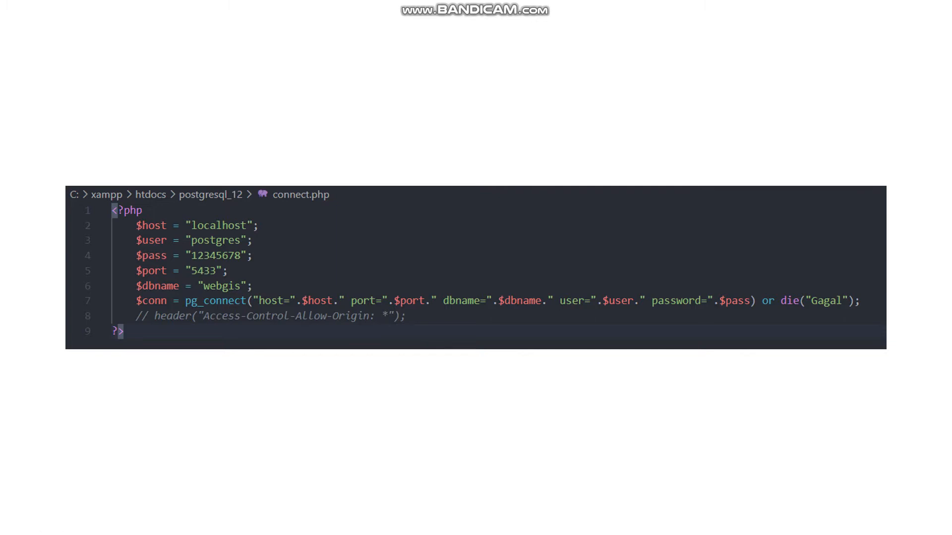
Advance past the code search and JavaScript variable slides to the Bukittinggi Tourism page slide
key(Right)
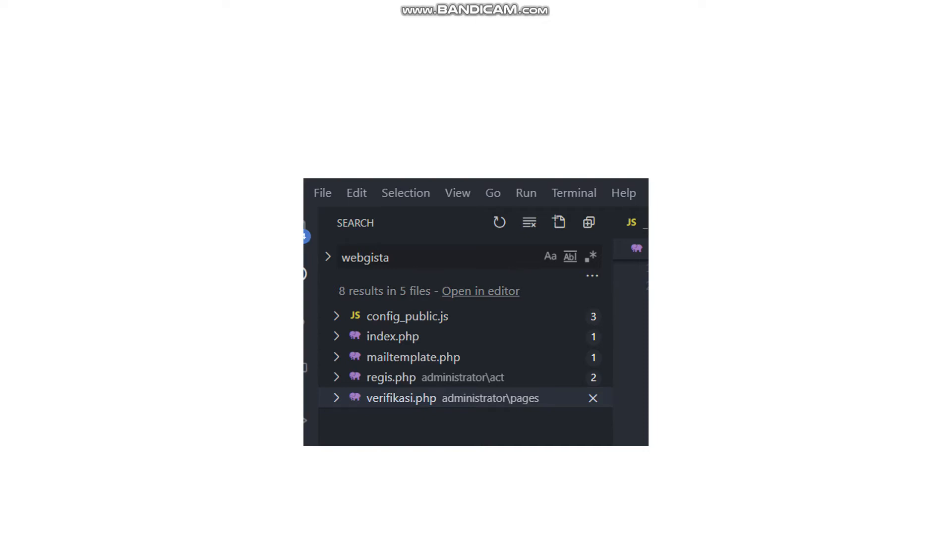
click(414, 318)
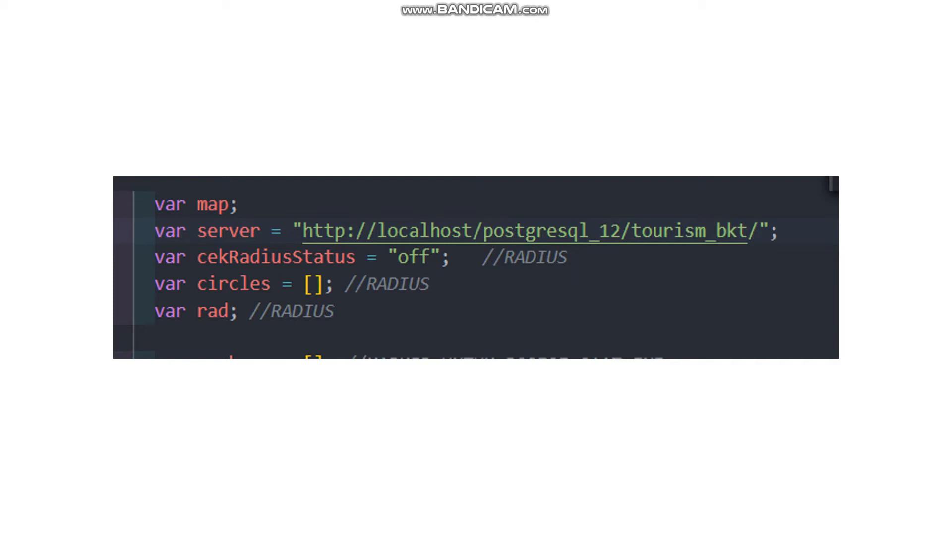
key(Right)
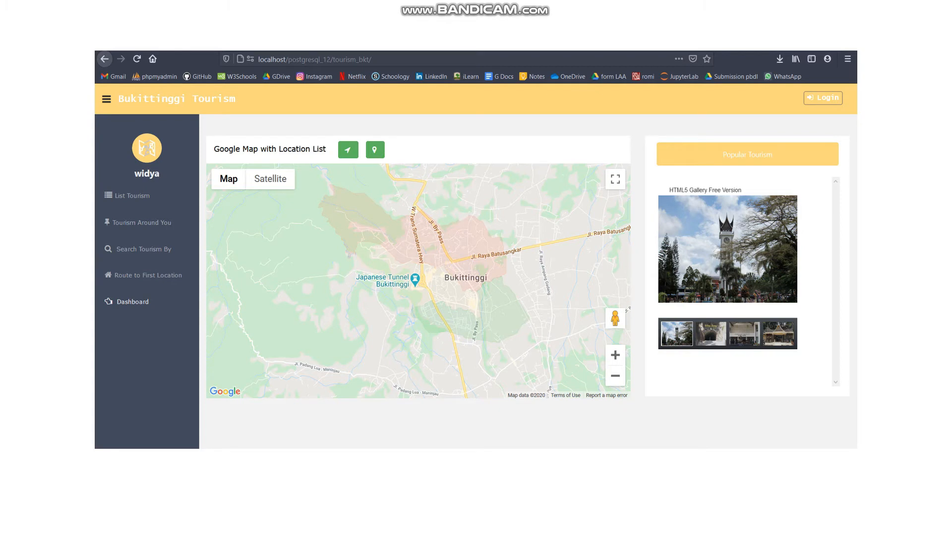
Advance to the Simulasi Aplikasi slide and move on to the live WebGIS home page
key(Right)
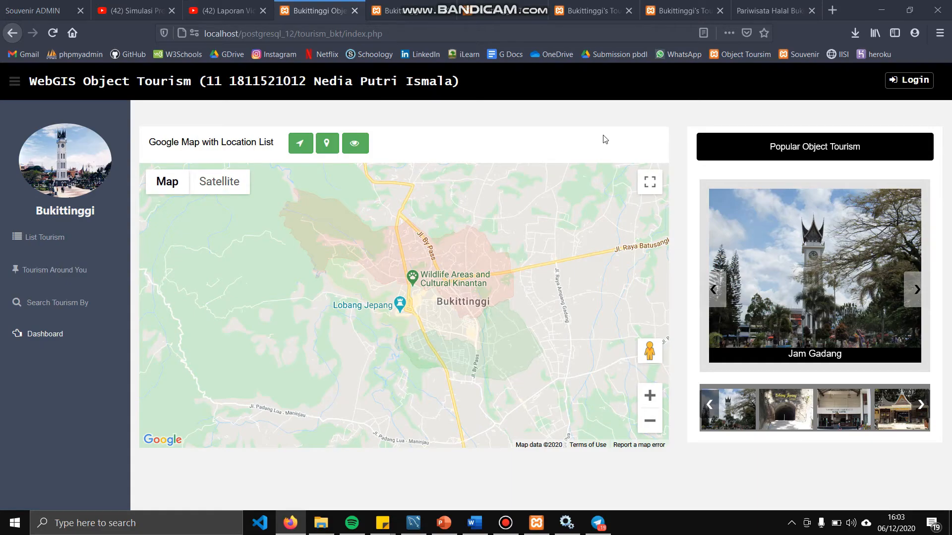
List all tourism objects, recentre the map, and open the Jam Gadang and Museum Rumah Adat Nan Baanjuang info windows
click(50, 238)
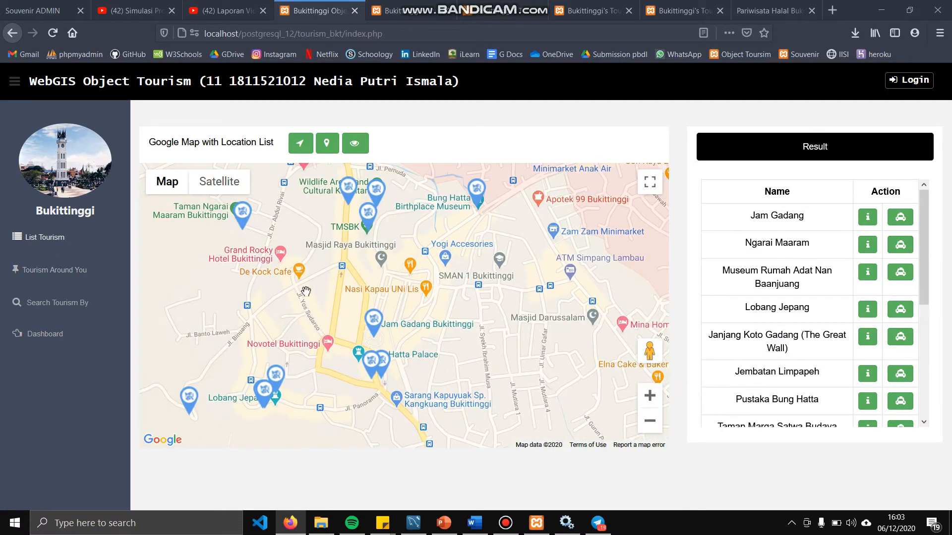
scroll(305, 292, down, 3)
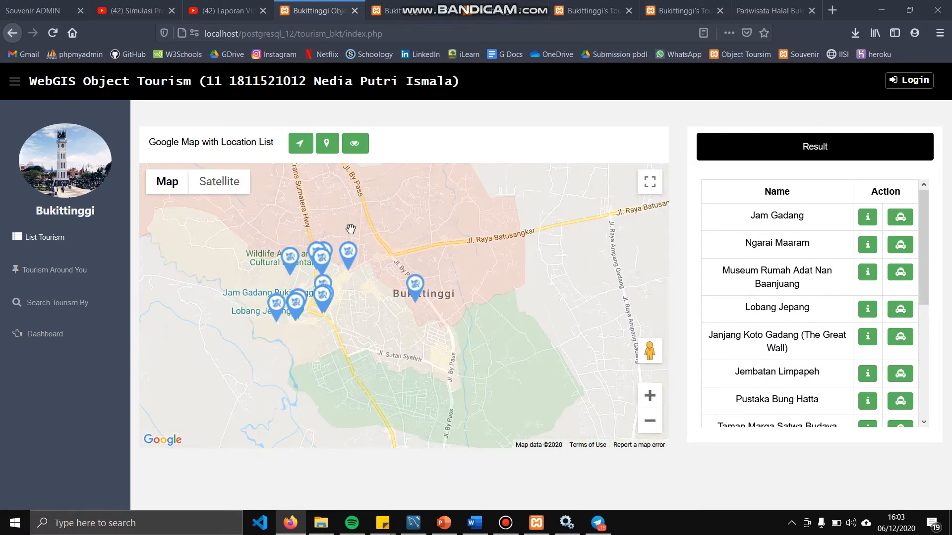
drag(297, 278, 329, 287)
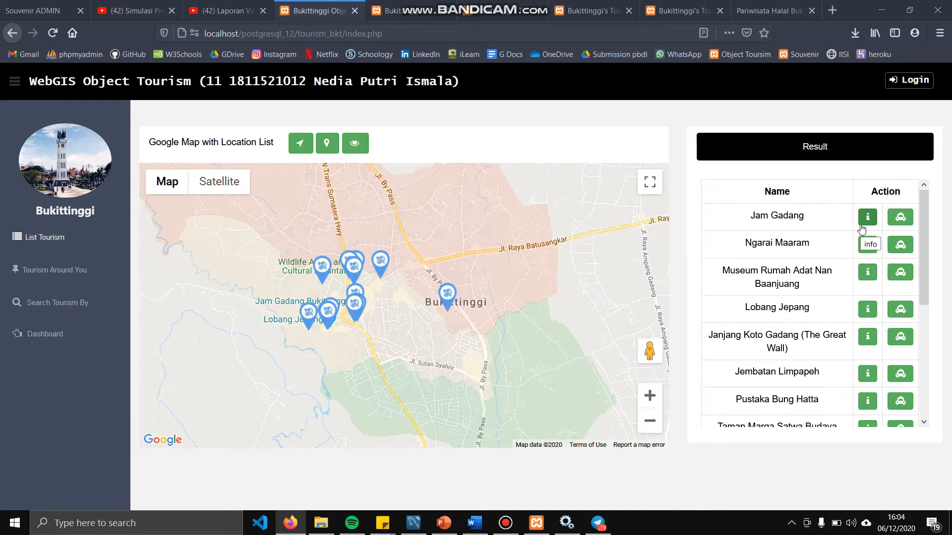
click(863, 223)
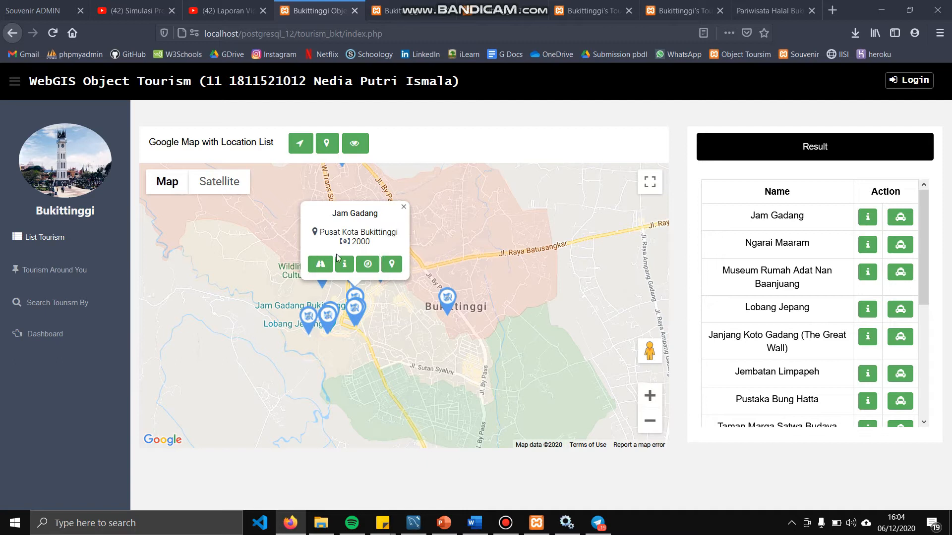
click(867, 272)
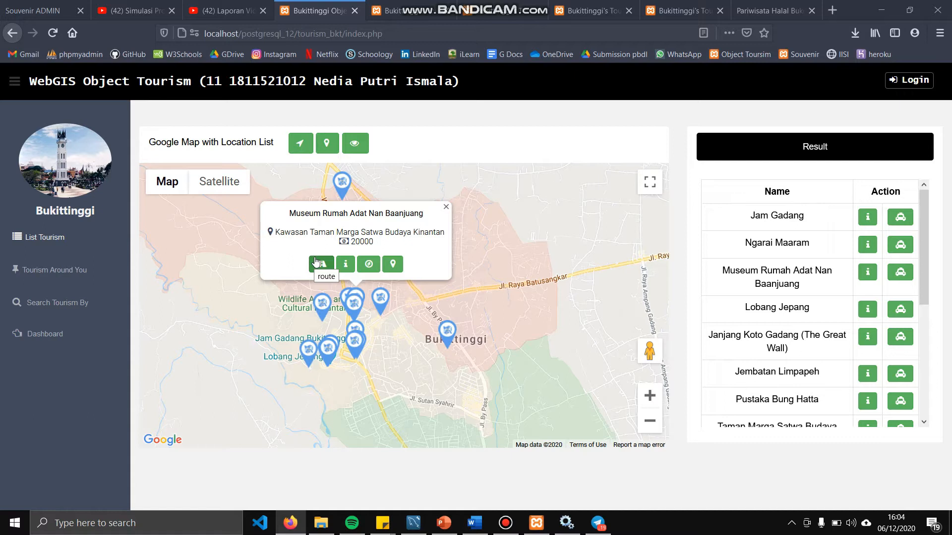
Route from the current location to Museum Rumah Adat Nan Baanjuang and review the directions
click(315, 261)
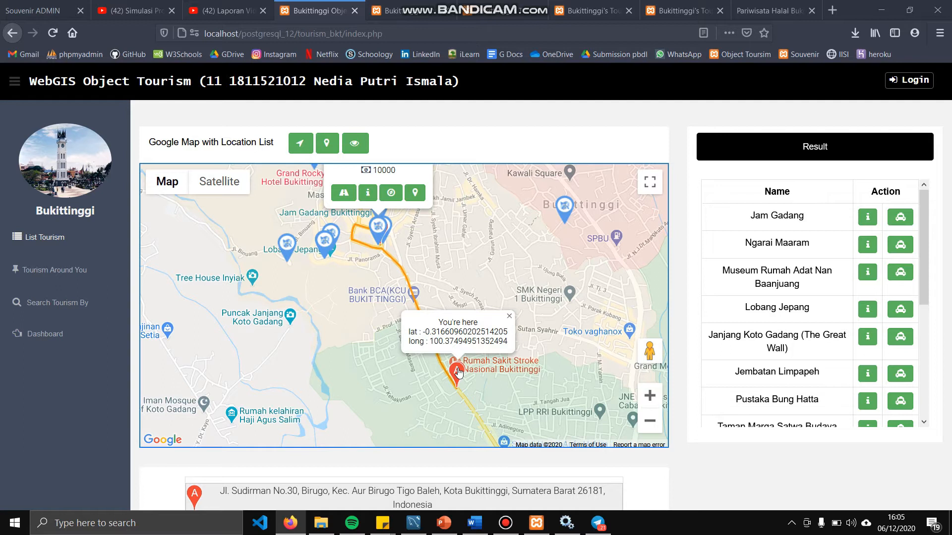
drag(429, 255, 385, 276)
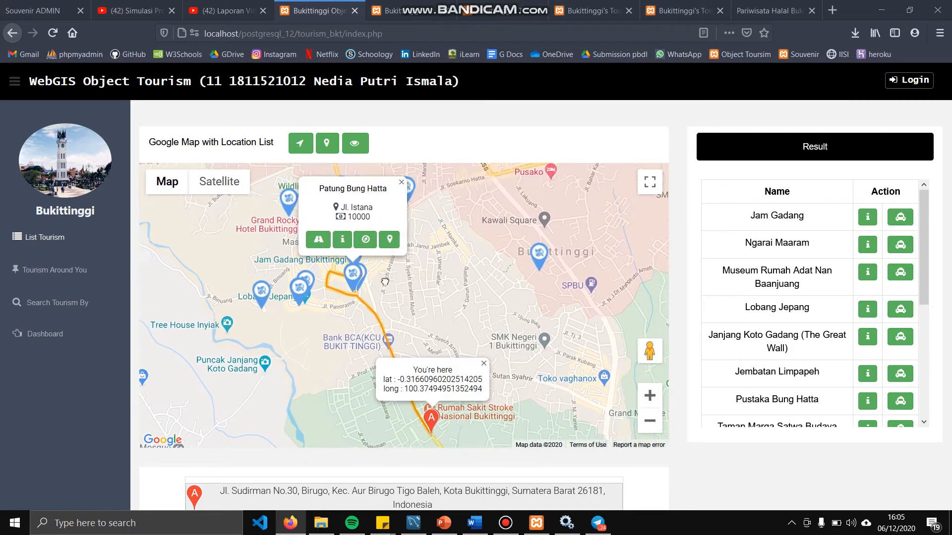
click(319, 243)
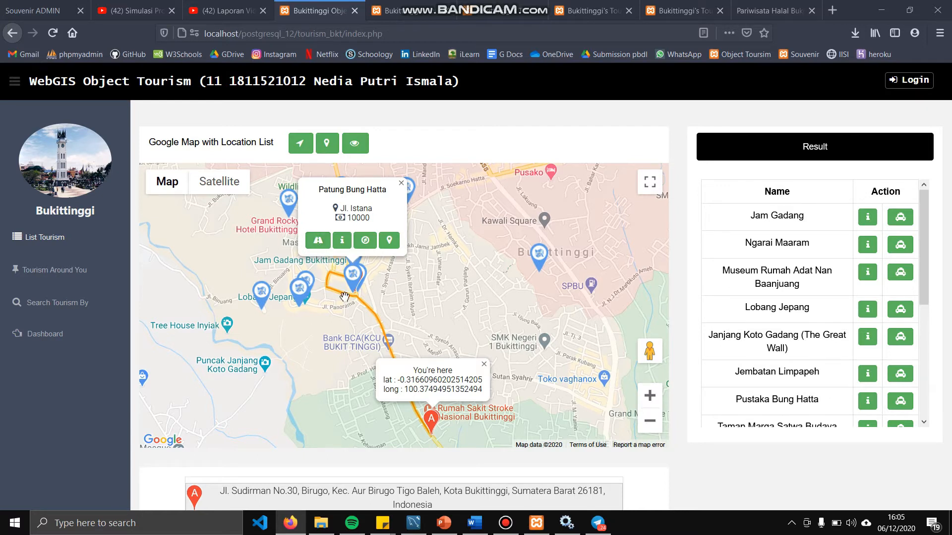
scroll(345, 298, down, 3)
scroll(345, 298, up, 3)
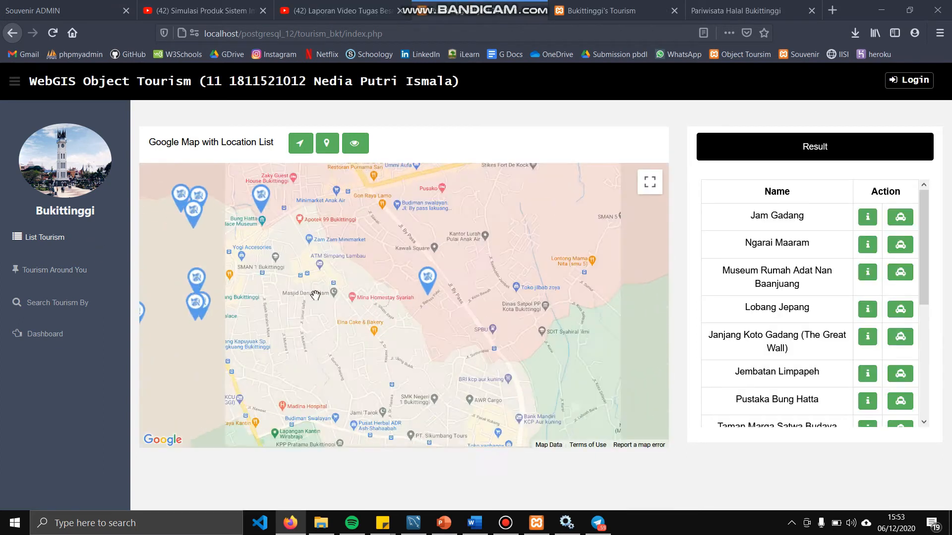
Browse Jam Gadang's detail page from its map marker, then open its nearby-objects search
click(231, 310)
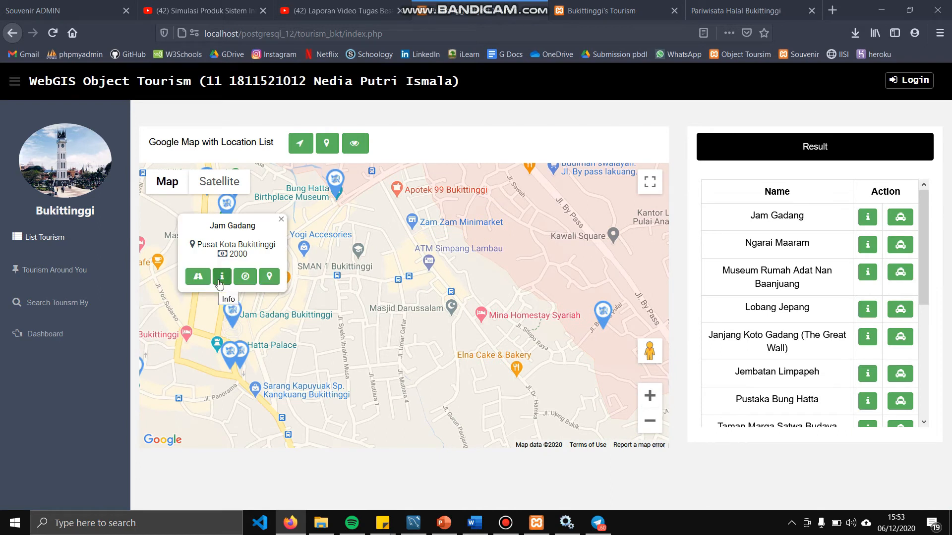
click(221, 280)
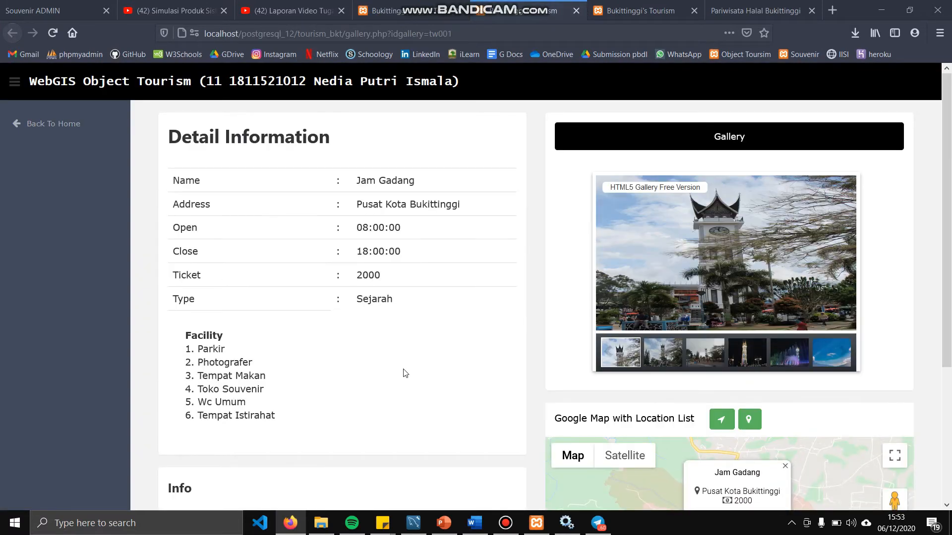
scroll(405, 373, down, 3)
scroll(405, 373, up, 3)
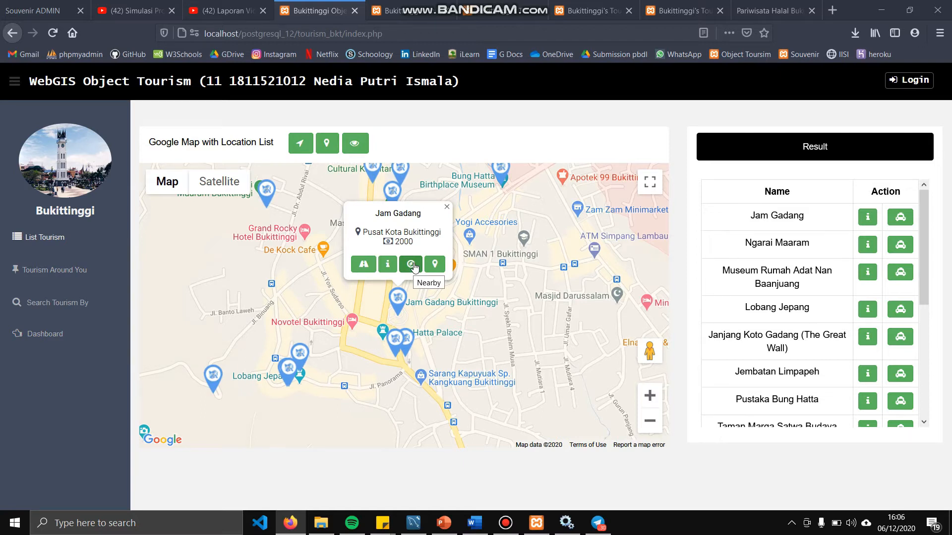
click(414, 266)
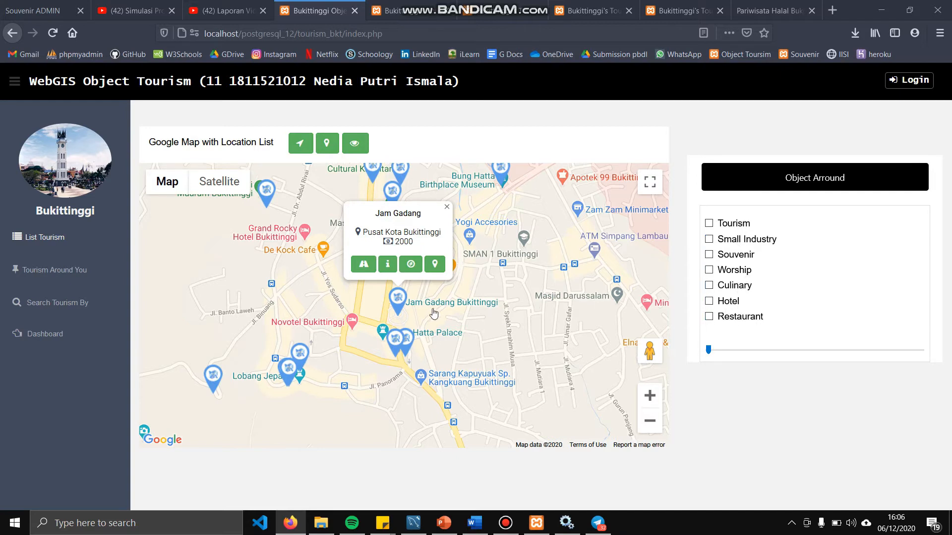
Tick Worship and widen the radius around Jam Gadang to list five nearby mosques
click(734, 271)
click(772, 351)
scroll(743, 387, down, 3)
scroll(730, 397, up, 3)
scroll(734, 406, down, 4)
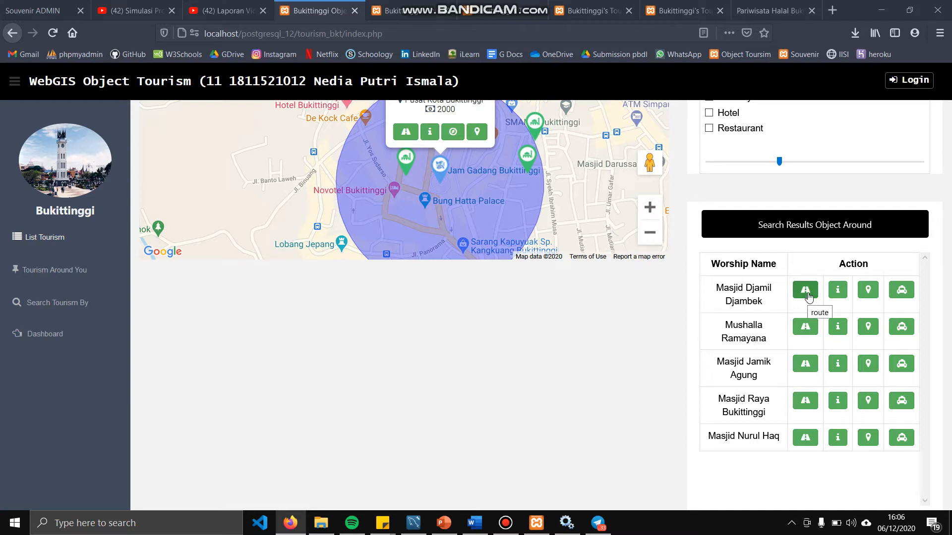
Draw the 1.4 km route from Jam Gadang to Masjid Djamil Djambek and close Jam Gadang's popup
click(808, 295)
scroll(443, 185, up, 4)
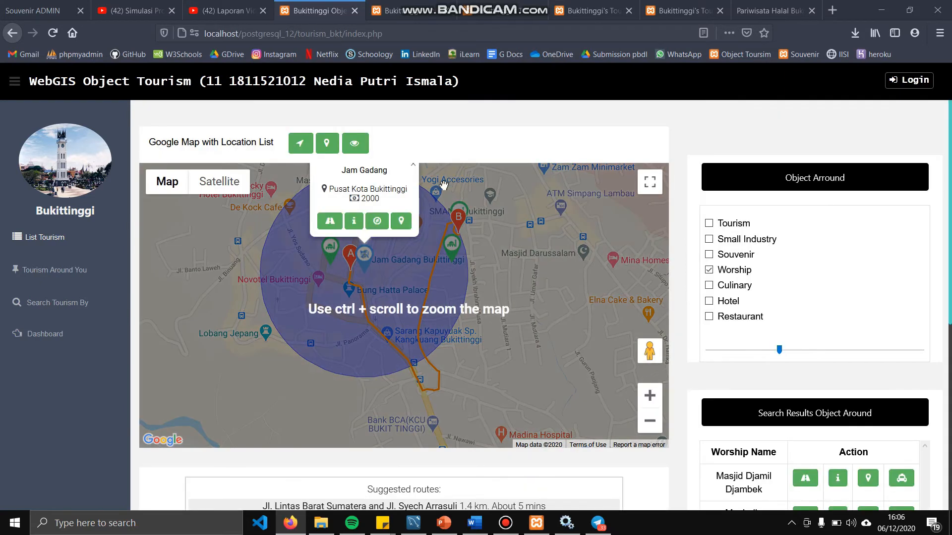
click(413, 165)
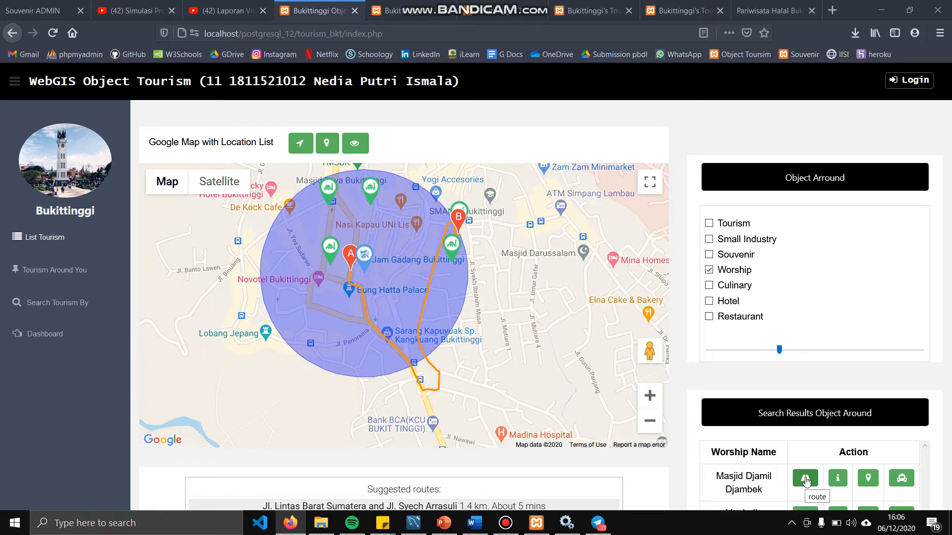
Review Masjid Djamil Djambek's details and show its name label on the map
scroll(805, 480, down, 5)
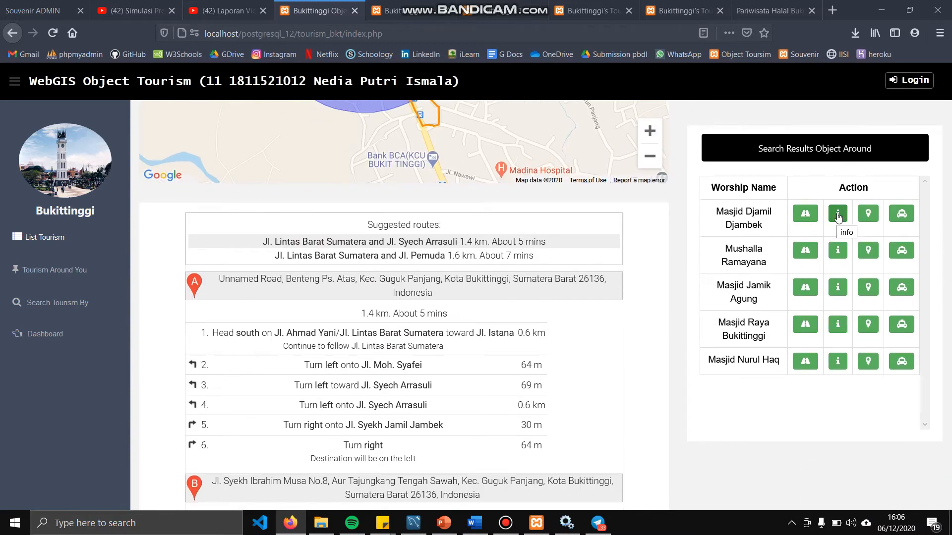
click(838, 214)
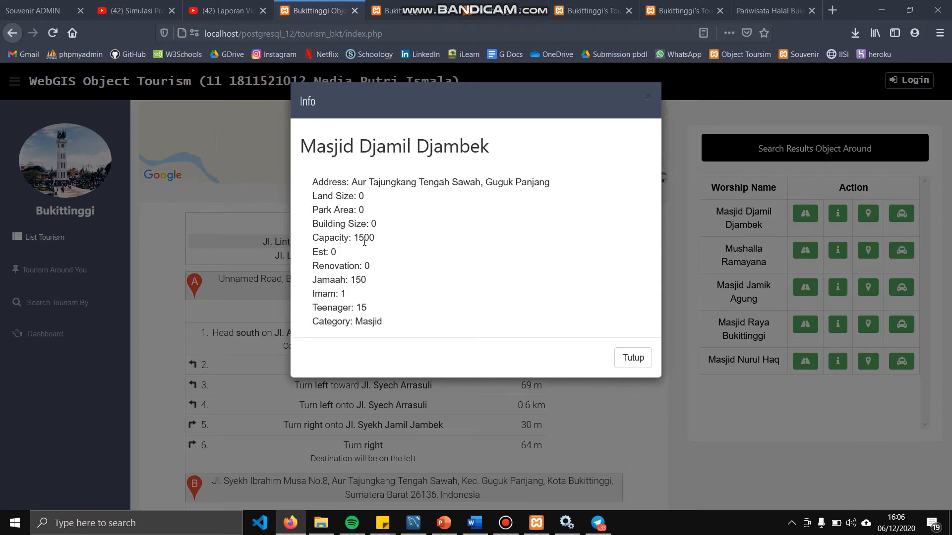
click(634, 364)
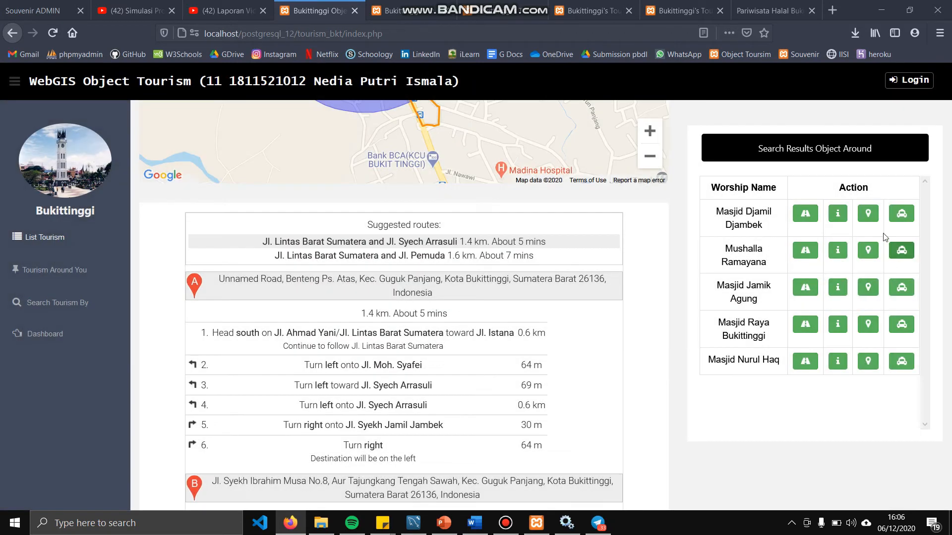
click(873, 216)
scroll(429, 294, up, 5)
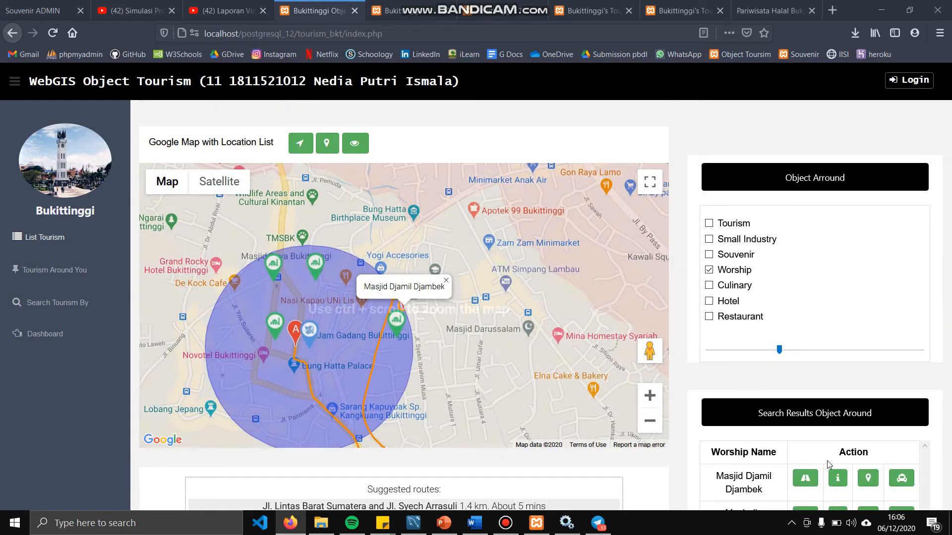
Bring up the local transport recommendations for Masjid Djamil Djambek
scroll(827, 460, down, 1)
click(901, 439)
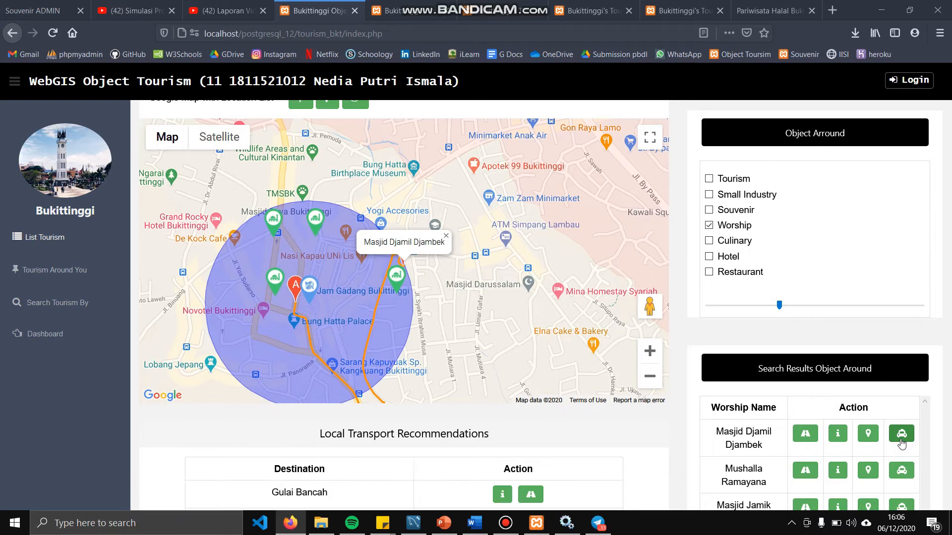
scroll(622, 392, down, 1)
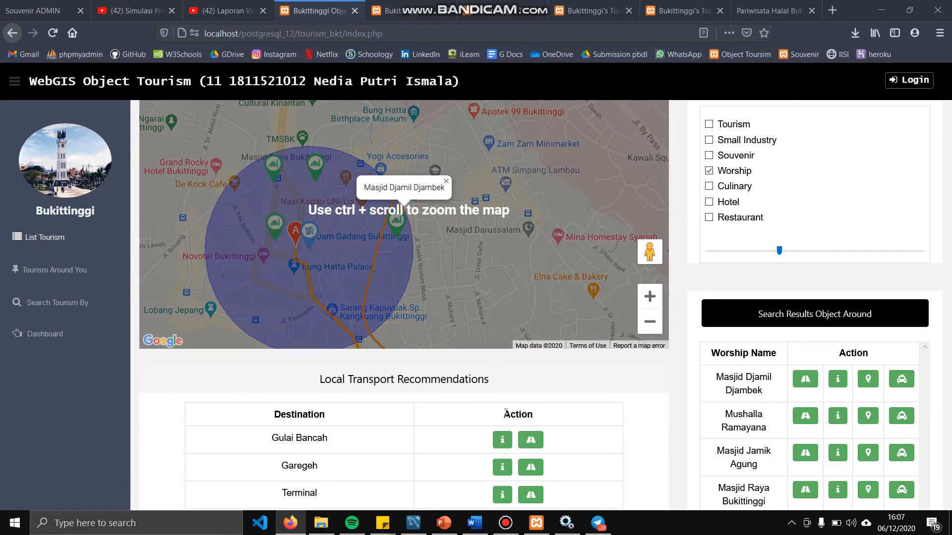
scroll(504, 413, down, 6)
scroll(505, 412, up, 8)
scroll(505, 412, down, 2)
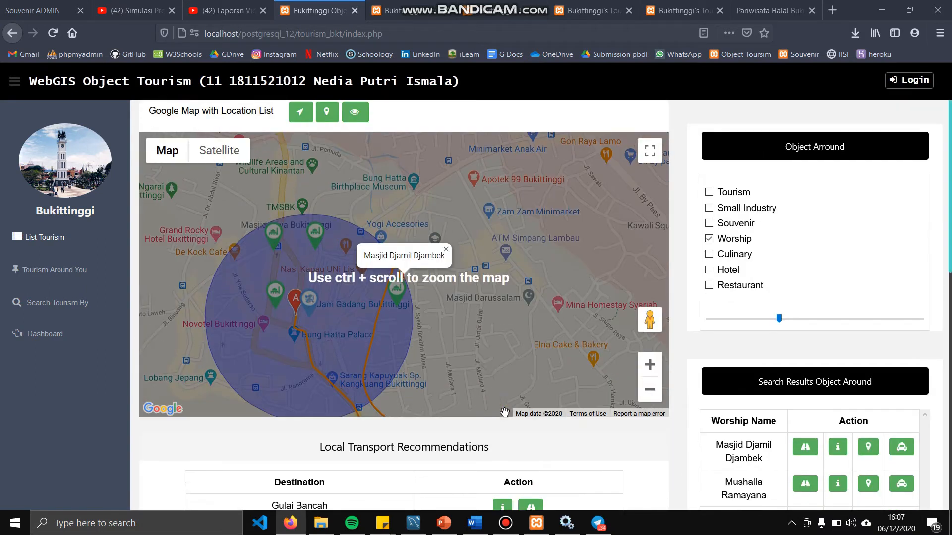
scroll(514, 438, up, 2)
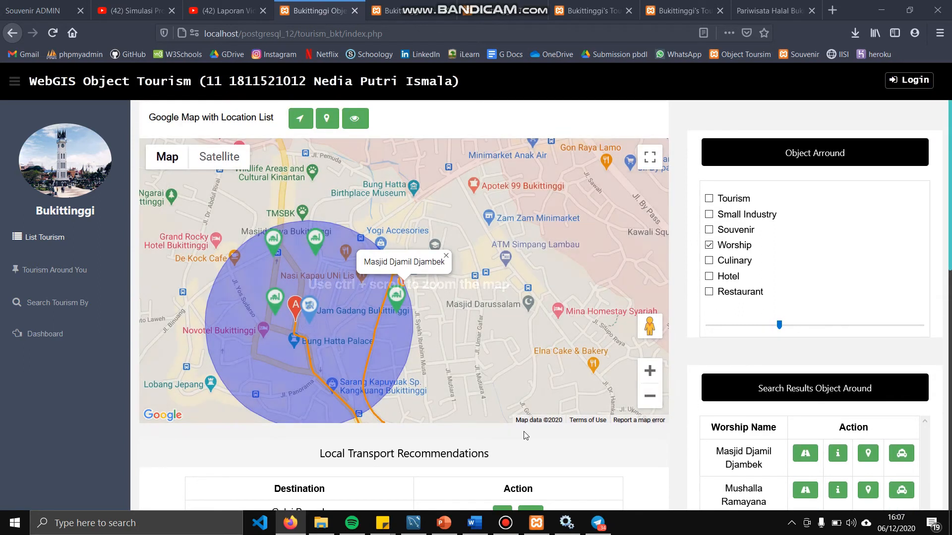
scroll(527, 463, down, 8)
scroll(539, 347, up, 8)
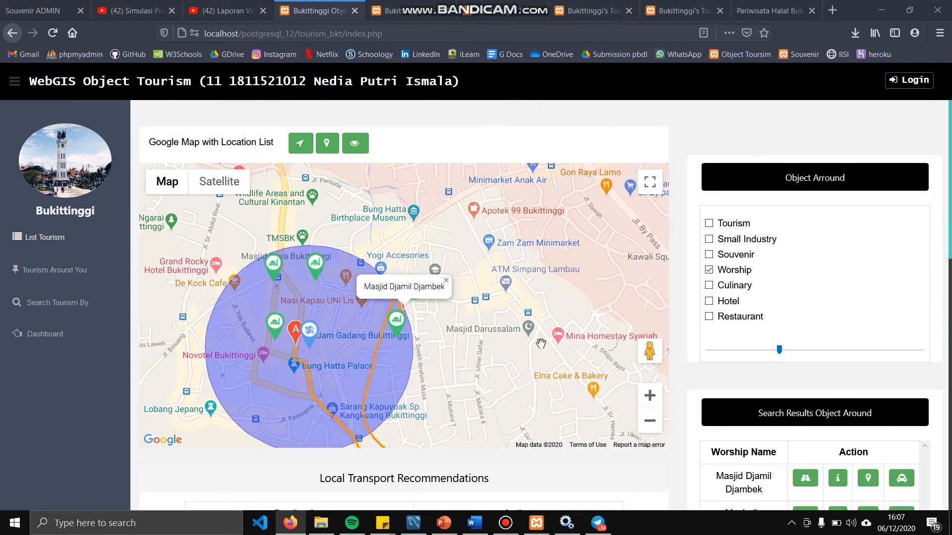
scroll(539, 347, down, 2)
Map the route to the Gulai Bancah transport stop, panning to follow it
click(530, 479)
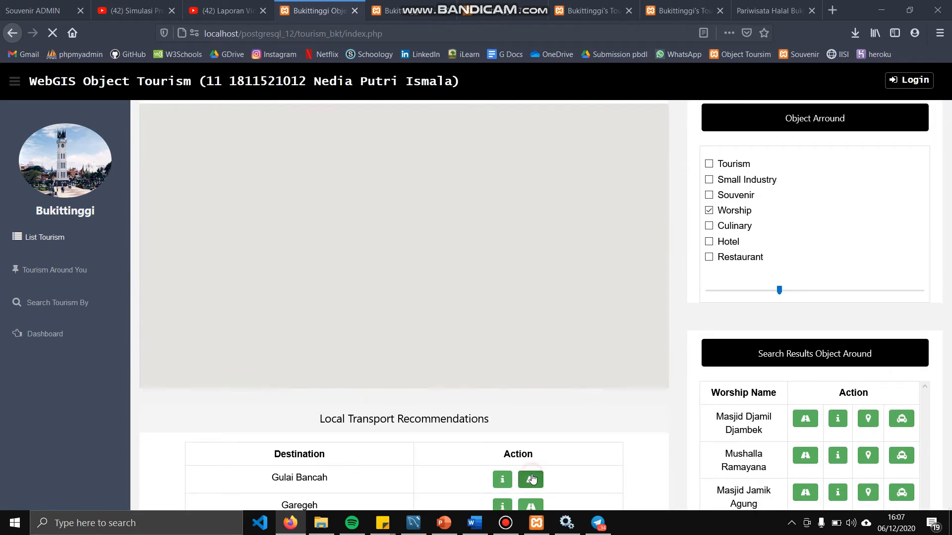
scroll(500, 257, down, 5)
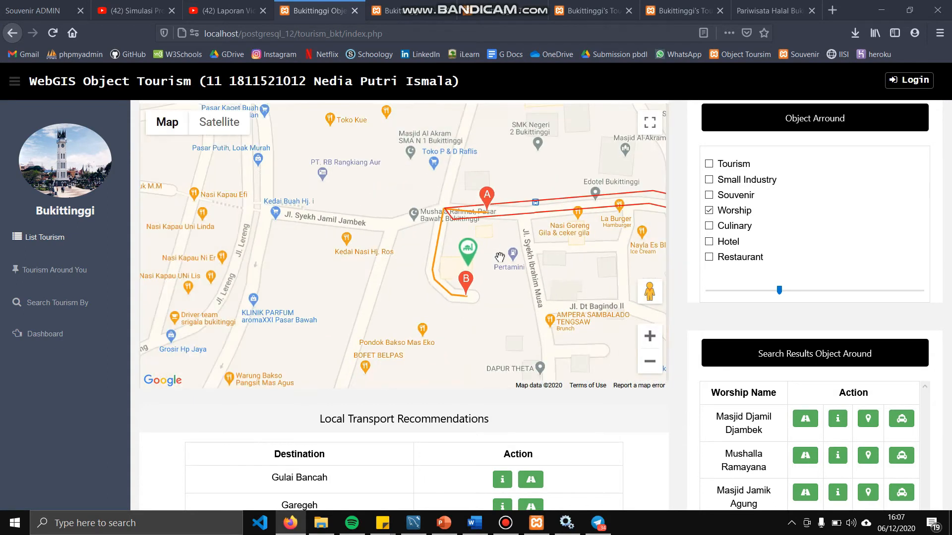
scroll(499, 258, up, 2)
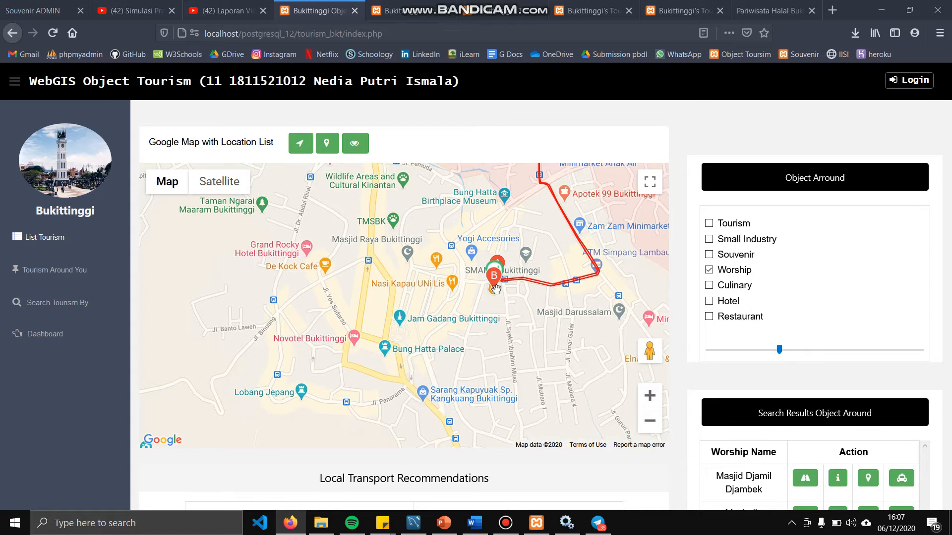
scroll(496, 293, up, 1)
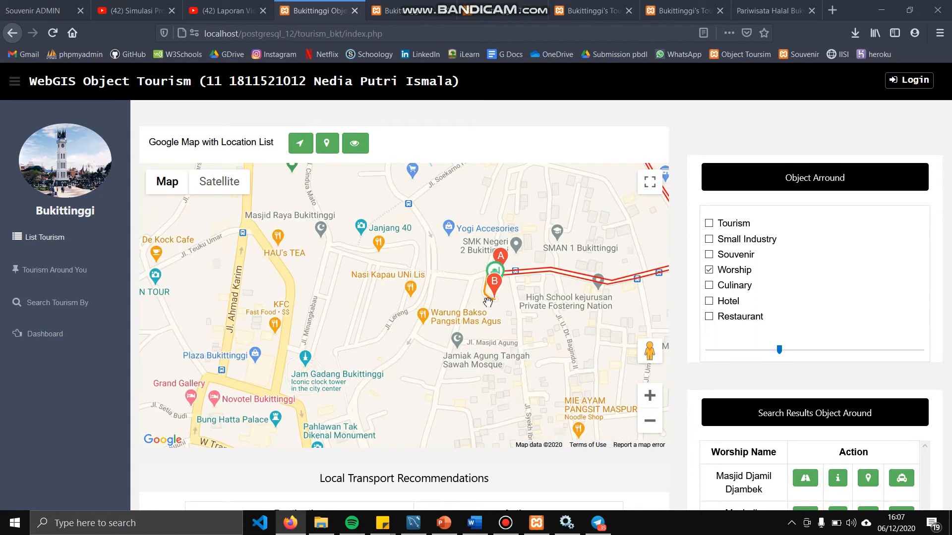
drag(523, 279, 424, 302)
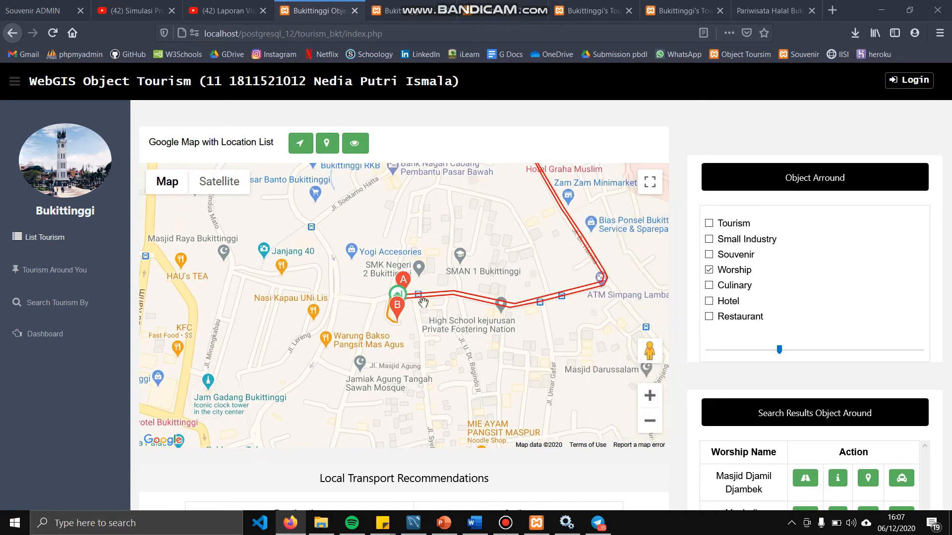
scroll(444, 301, down, 1)
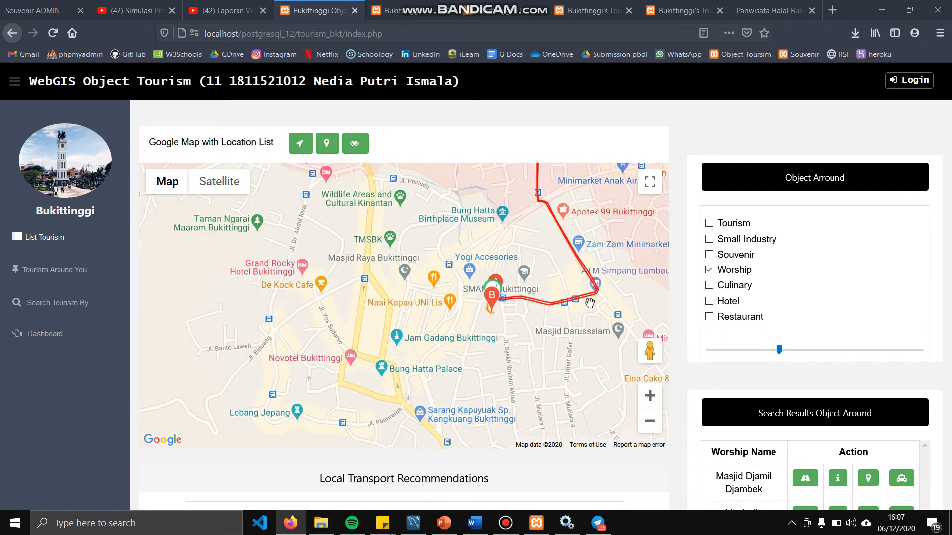
scroll(767, 380, down, 7)
scroll(766, 379, up, 8)
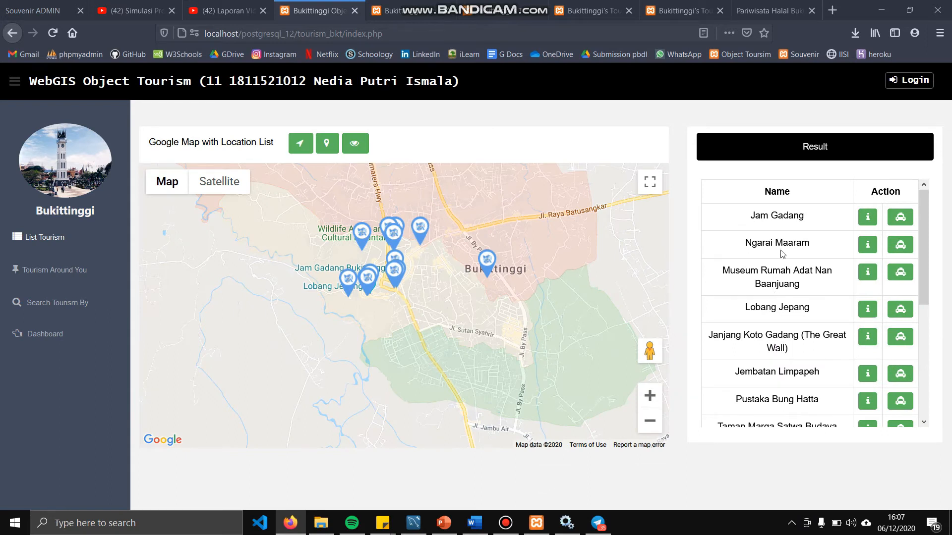
List Jam Gadang's local transport options and map the route to the Bukit Ambacang stop
click(900, 217)
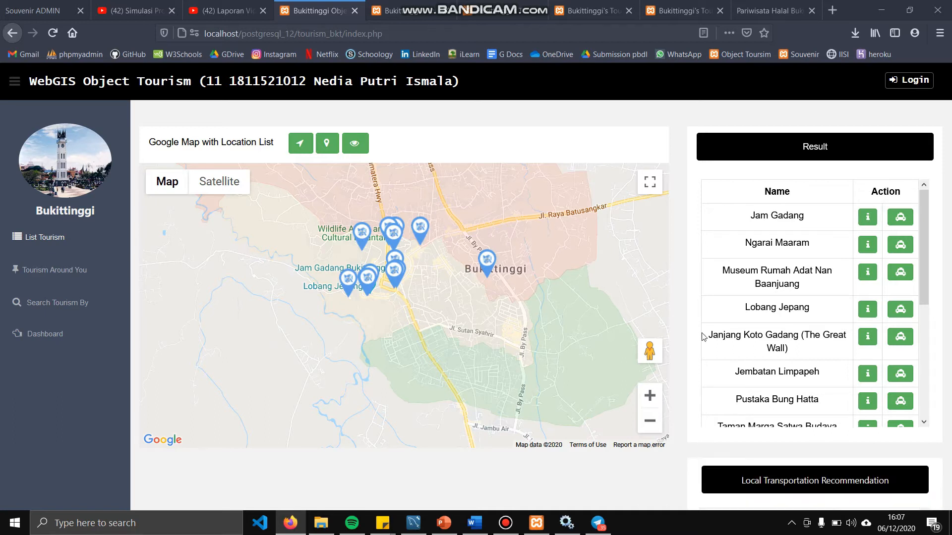
scroll(704, 337, down, 5)
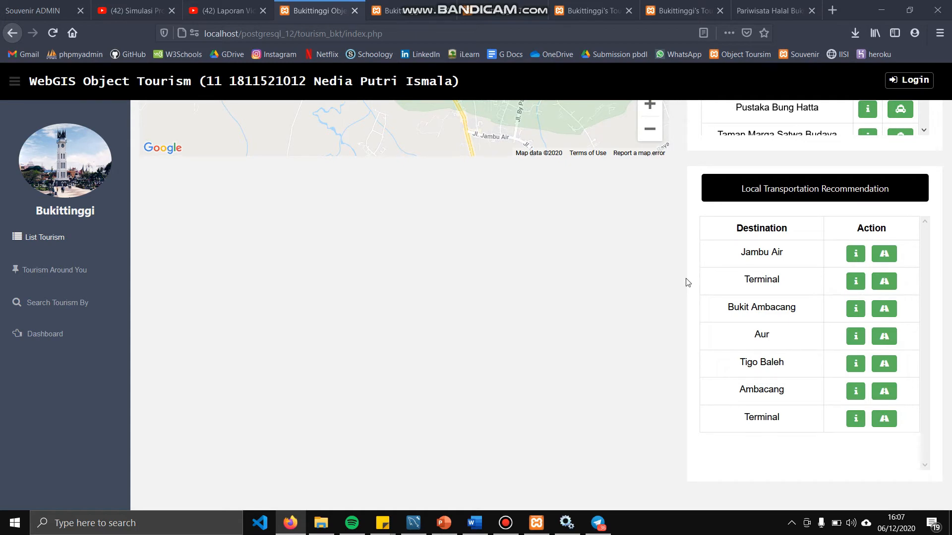
click(876, 310)
scroll(529, 270, up, 5)
scroll(511, 272, up, 3)
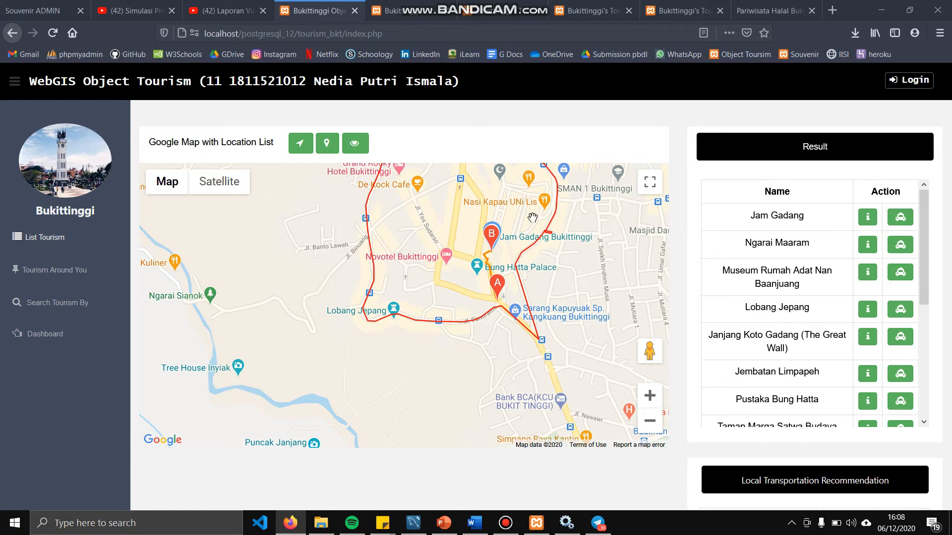
scroll(521, 233, up, 1)
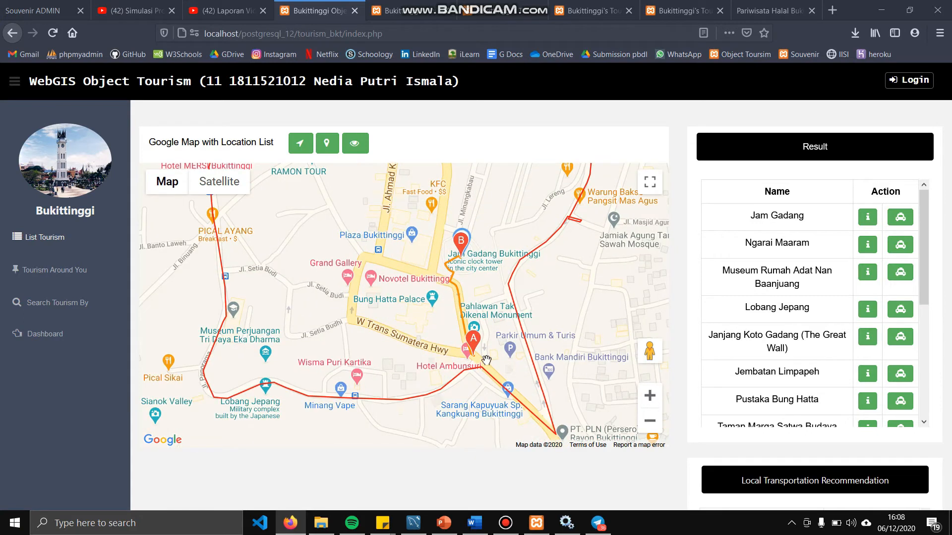
scroll(487, 360, down, 4)
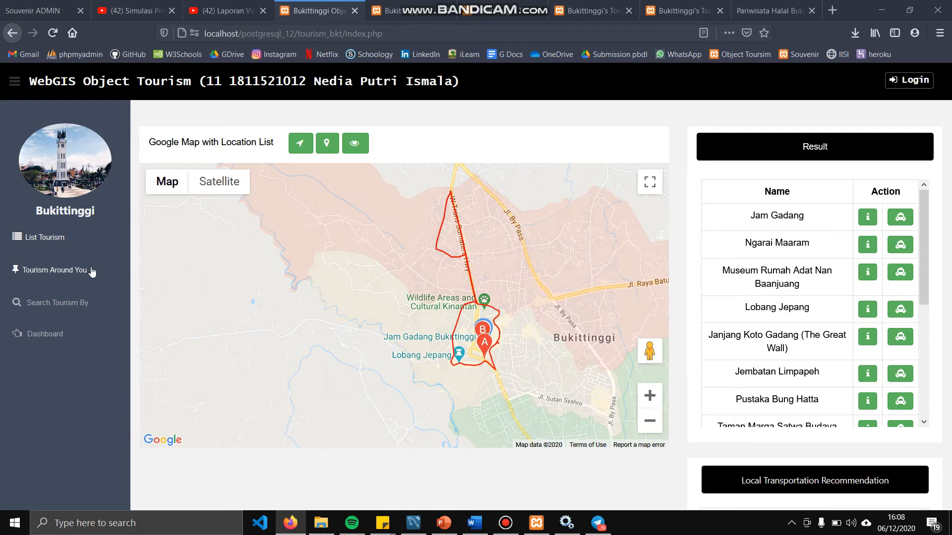
click(92, 271)
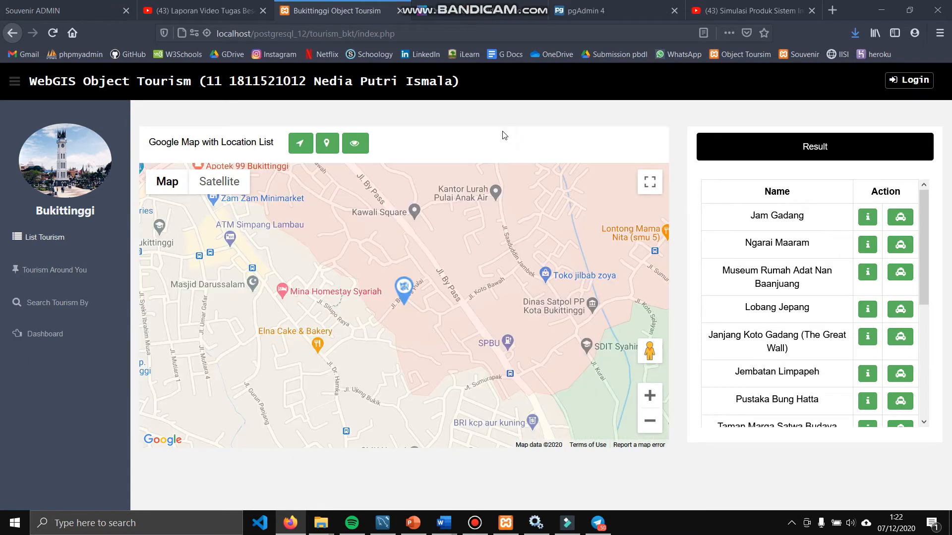
Pick a search position manually on the map and set a 700 m radius, listing four tourism objects
click(57, 270)
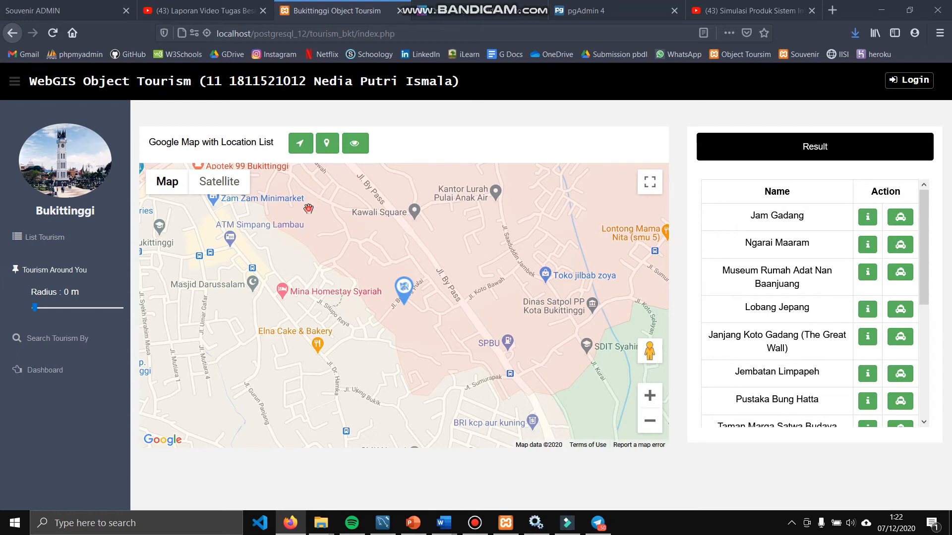
click(305, 143)
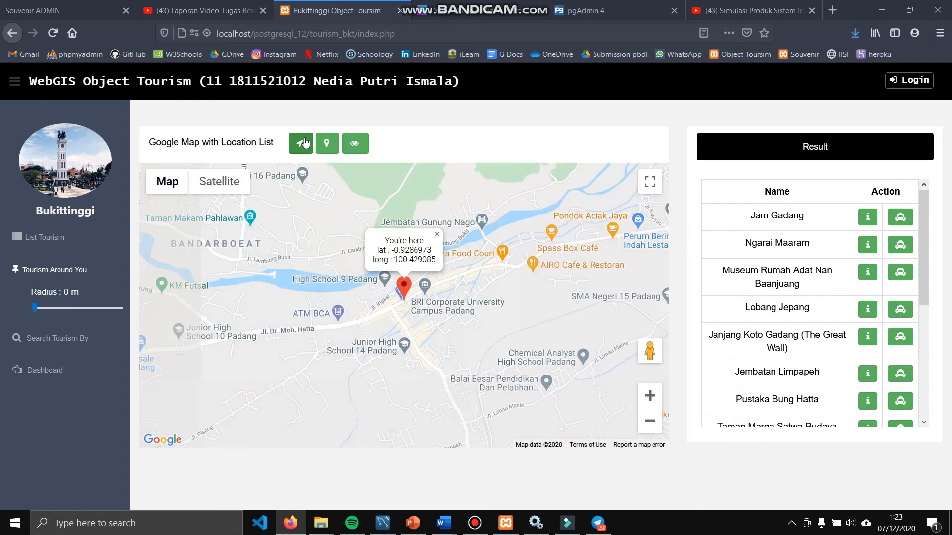
click(332, 147)
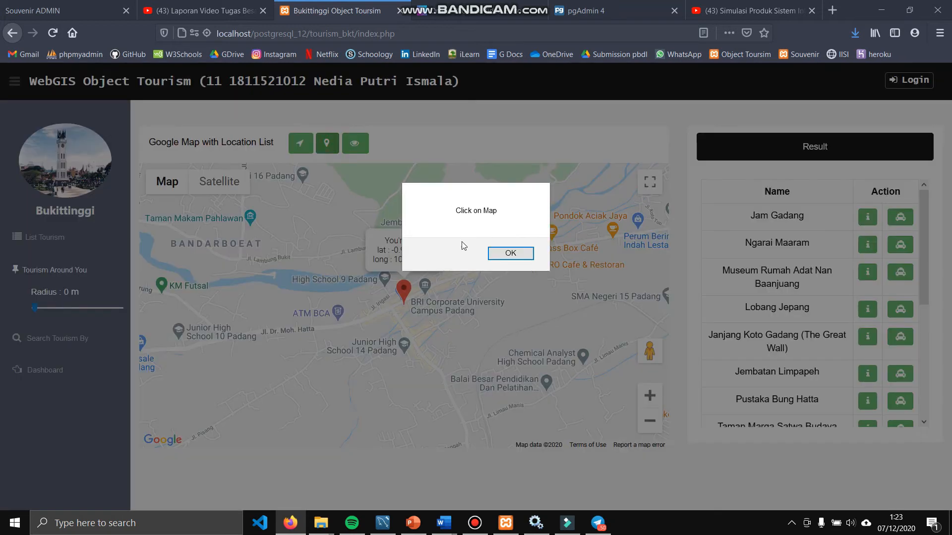
click(498, 253)
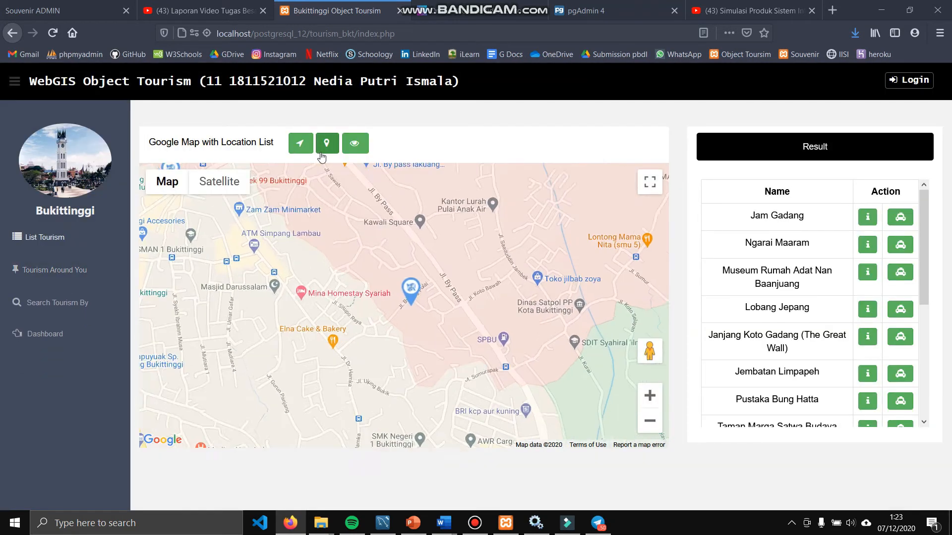
click(321, 152)
click(515, 254)
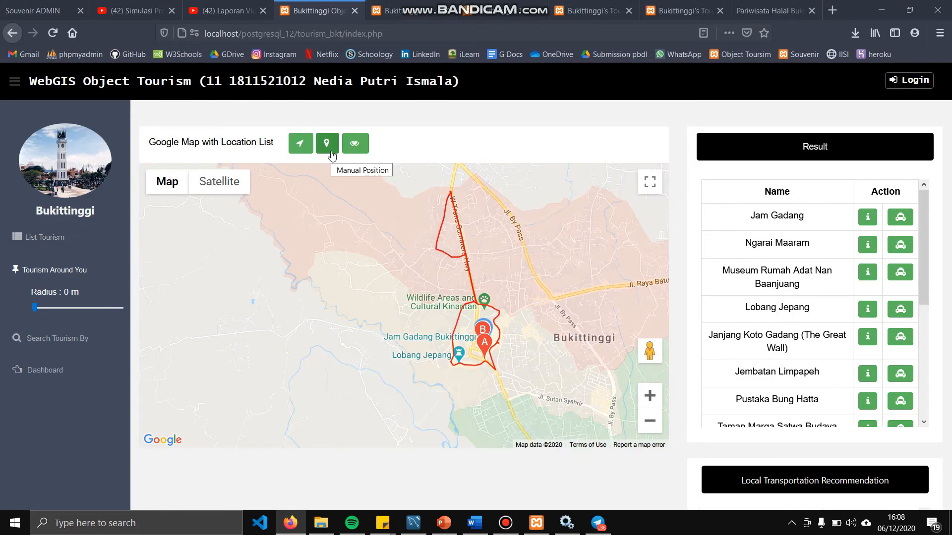
click(327, 144)
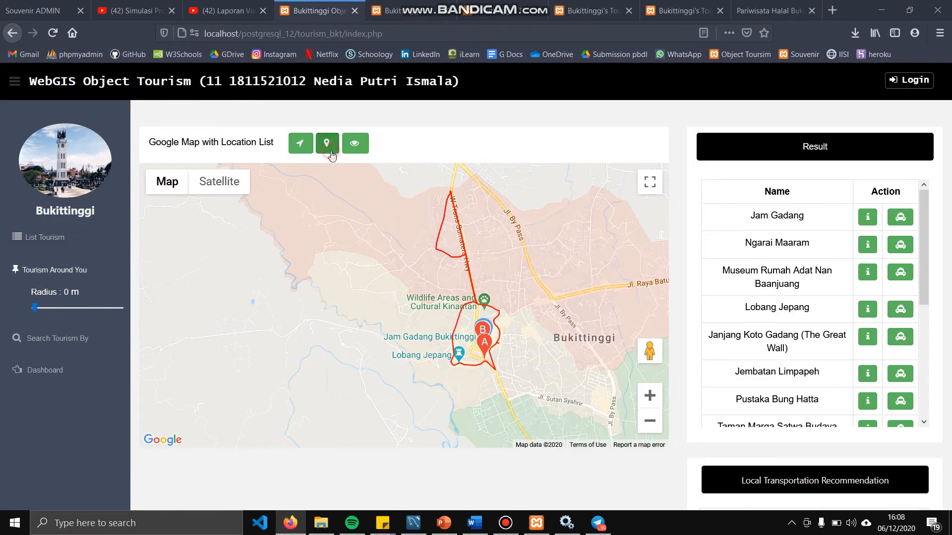
click(498, 255)
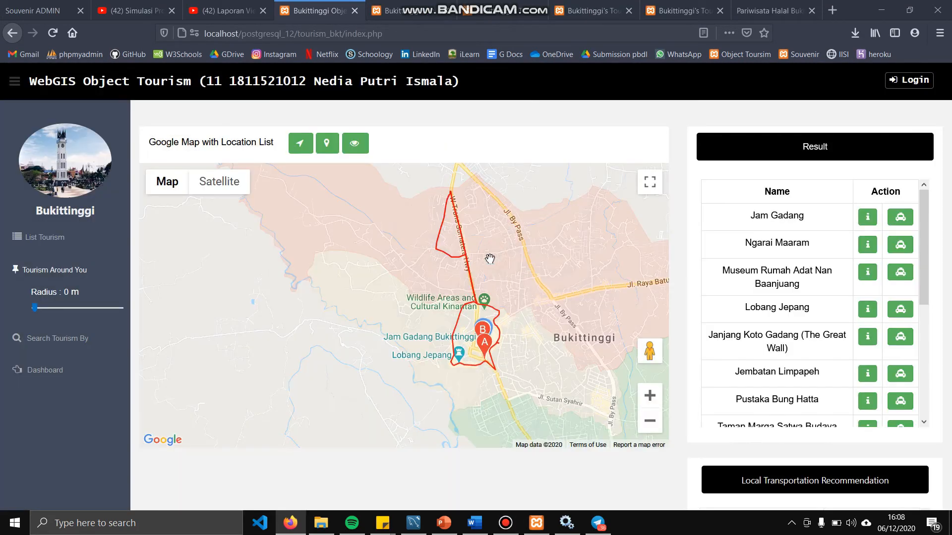
click(444, 316)
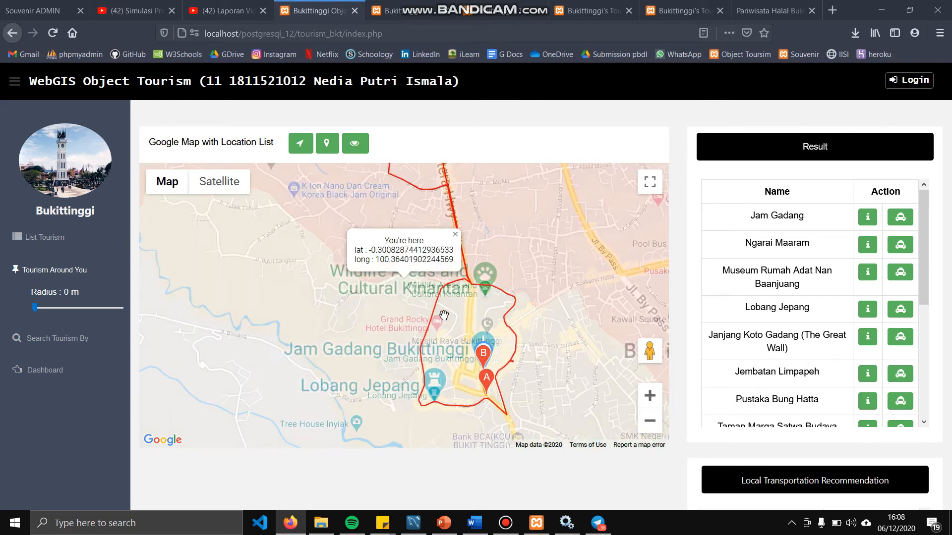
click(64, 306)
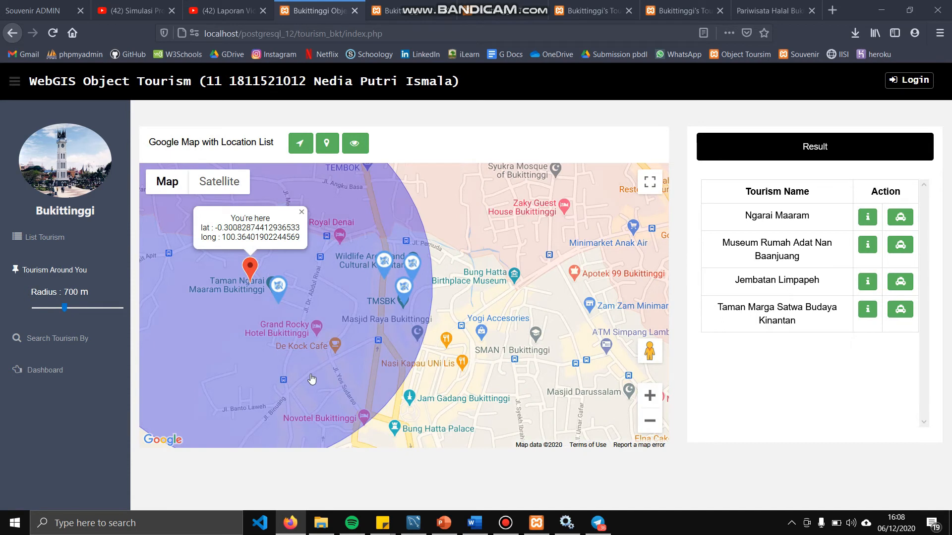
drag(272, 367, 370, 373)
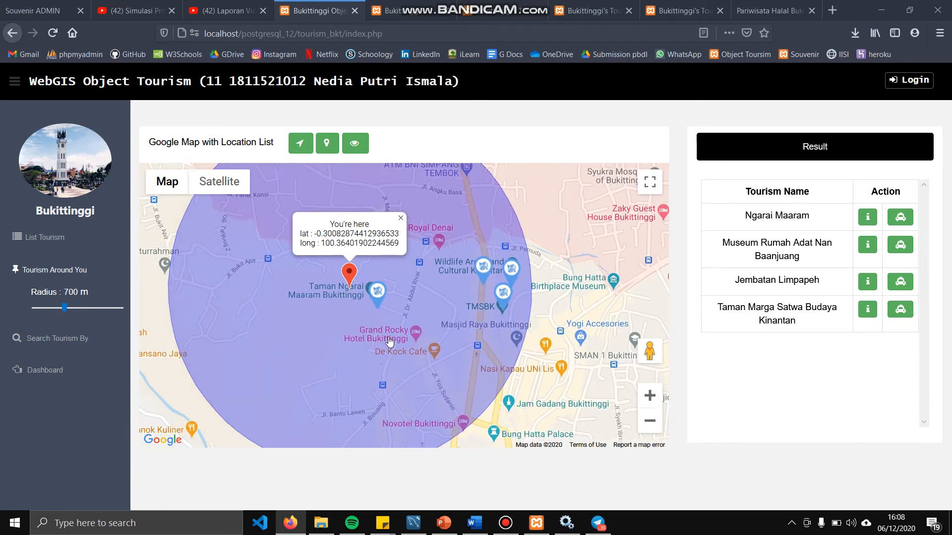
Search tourism objects by name to find Jam Gadang
click(74, 349)
click(80, 333)
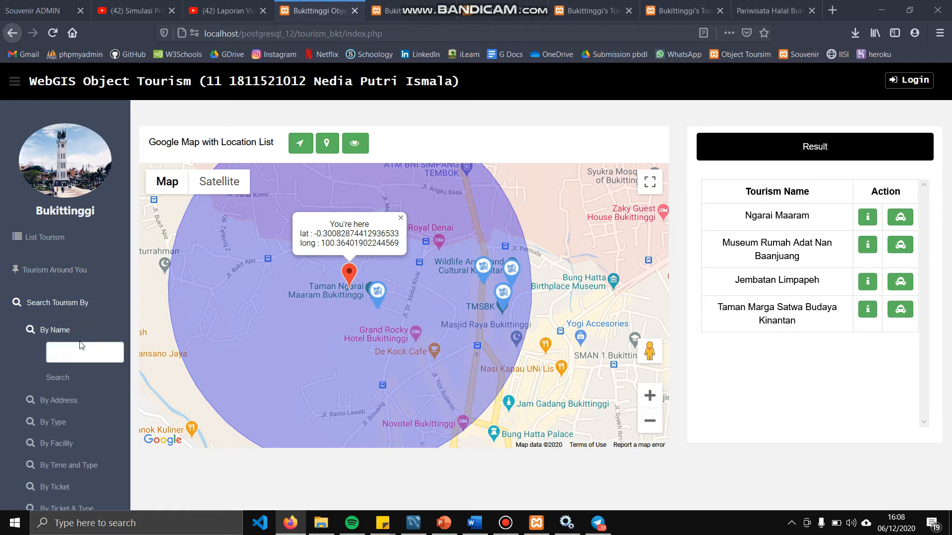
click(78, 351)
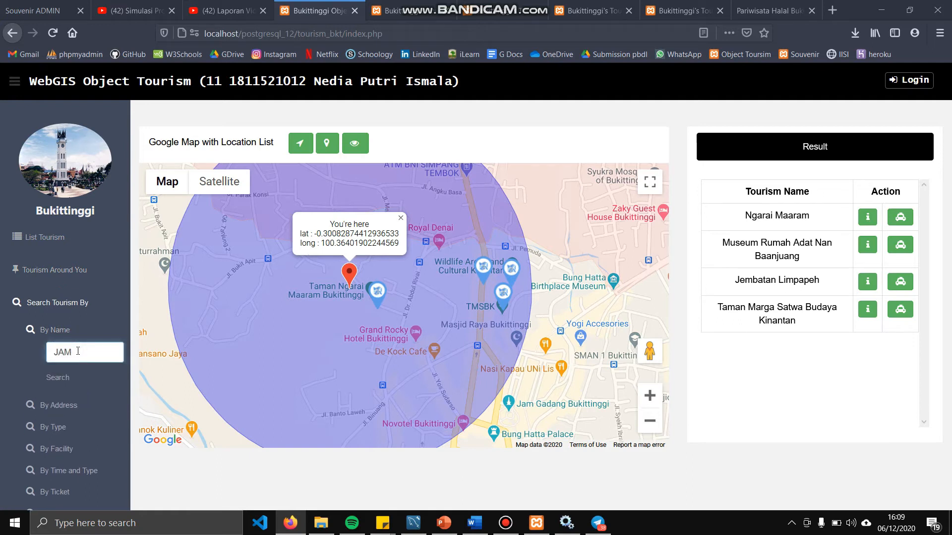
click(60, 381)
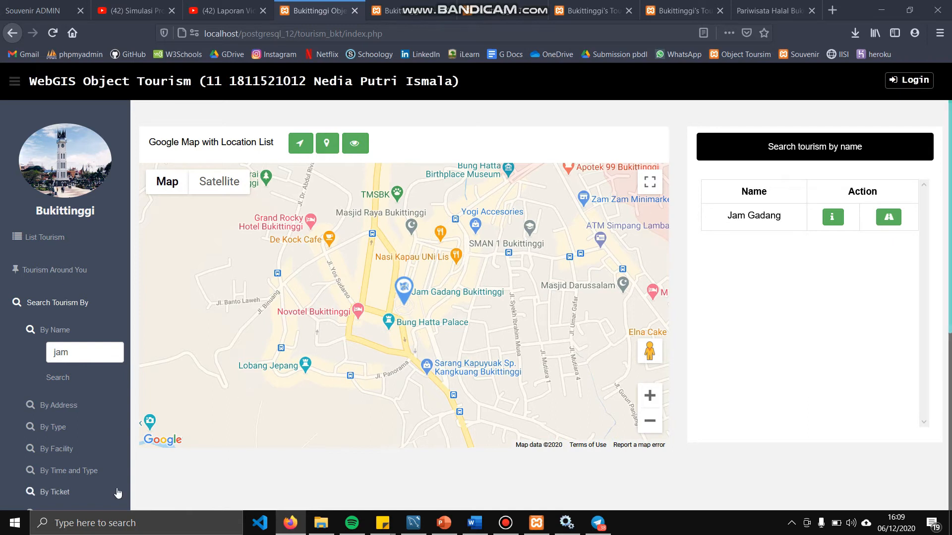
Search by address for 'panorama' and pan the map over the matching places
click(62, 406)
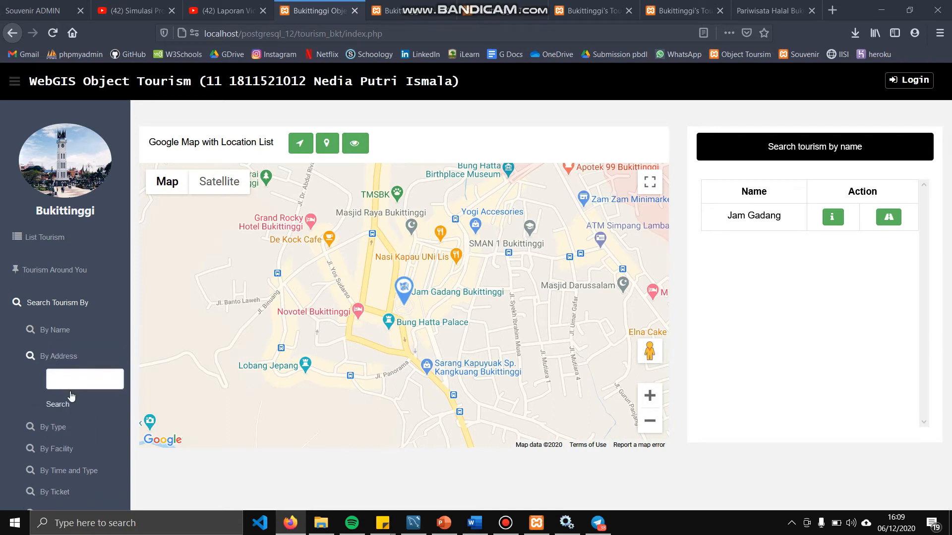
click(82, 376)
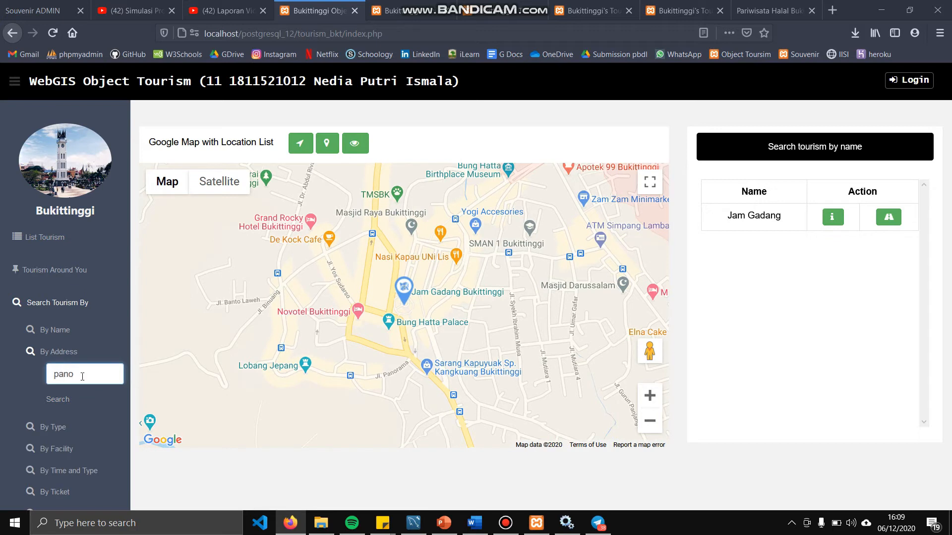
click(68, 397)
drag(329, 336, 543, 232)
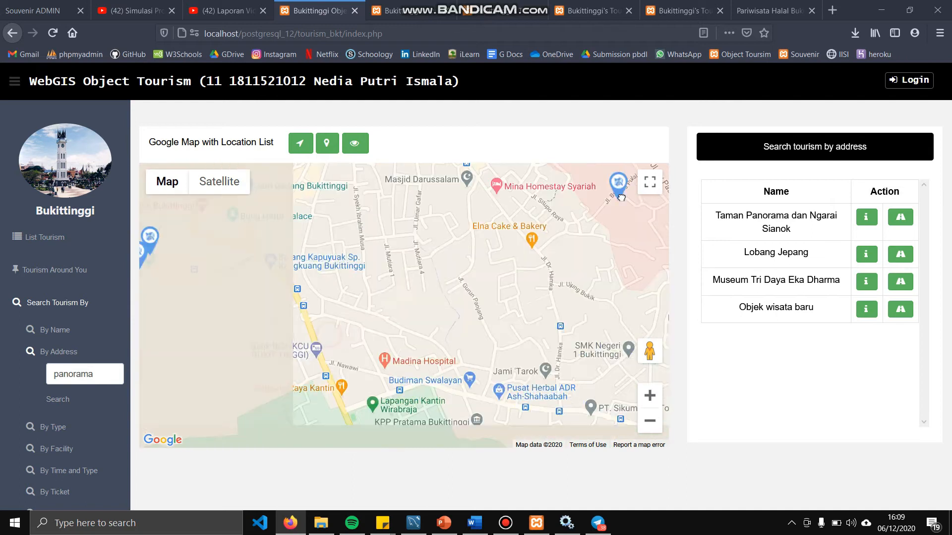
drag(360, 214, 395, 251)
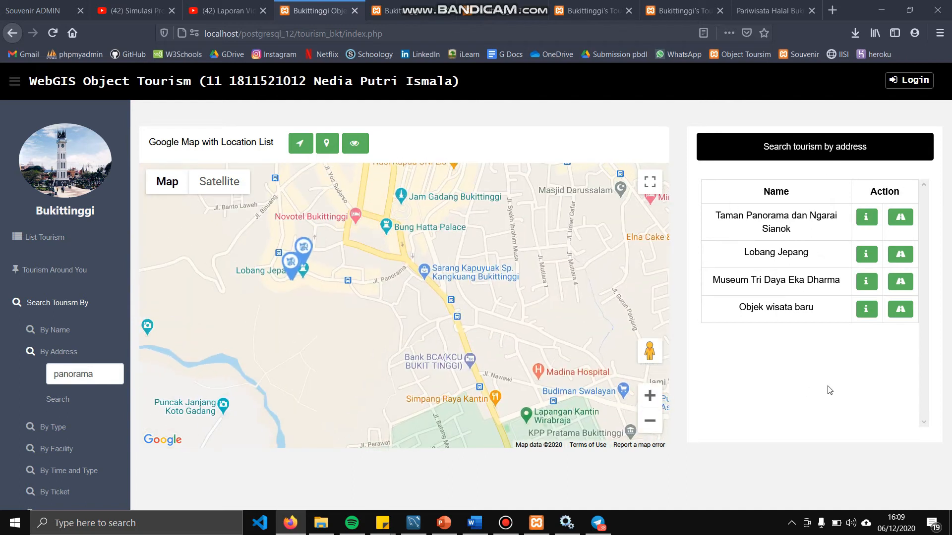
scroll(329, 272, up, 3)
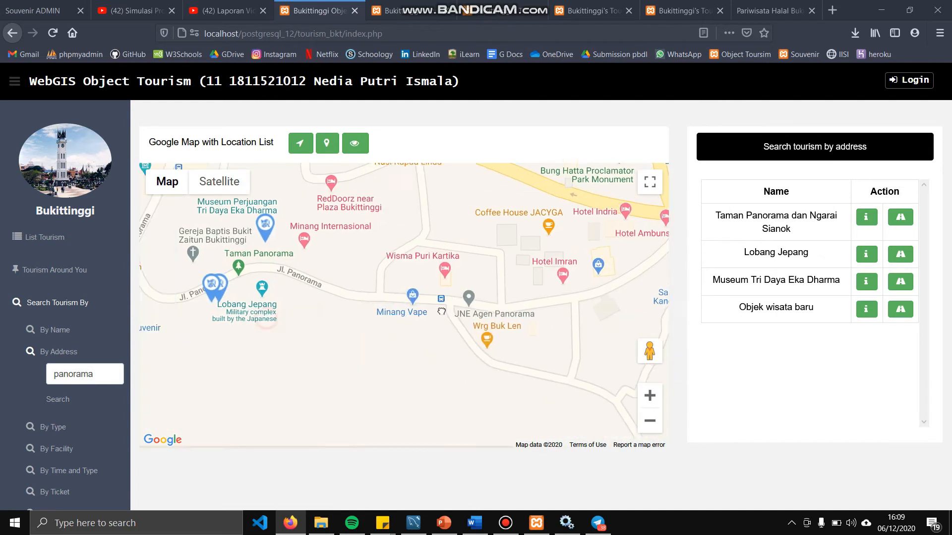
drag(441, 311, 565, 314)
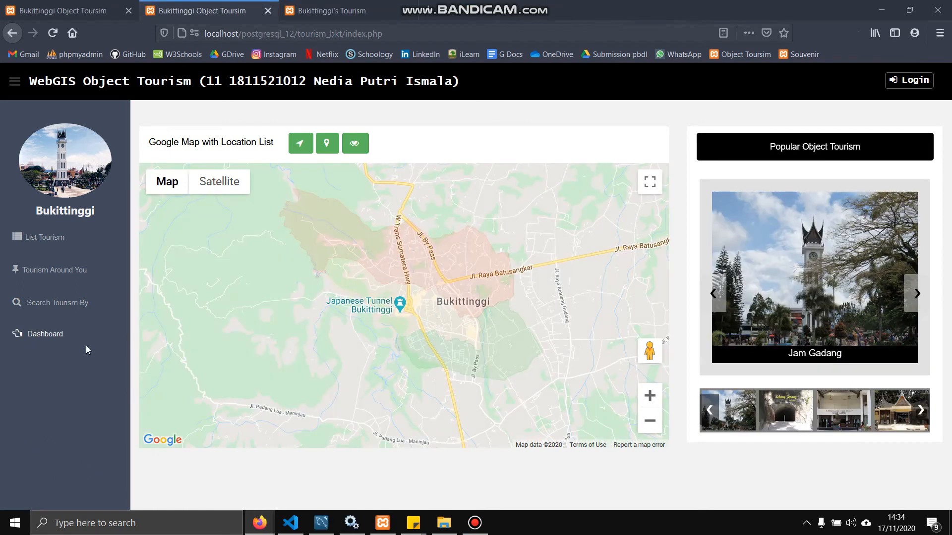
click(62, 304)
Search tourism objects by type Nature
scroll(359, 284, down, 3)
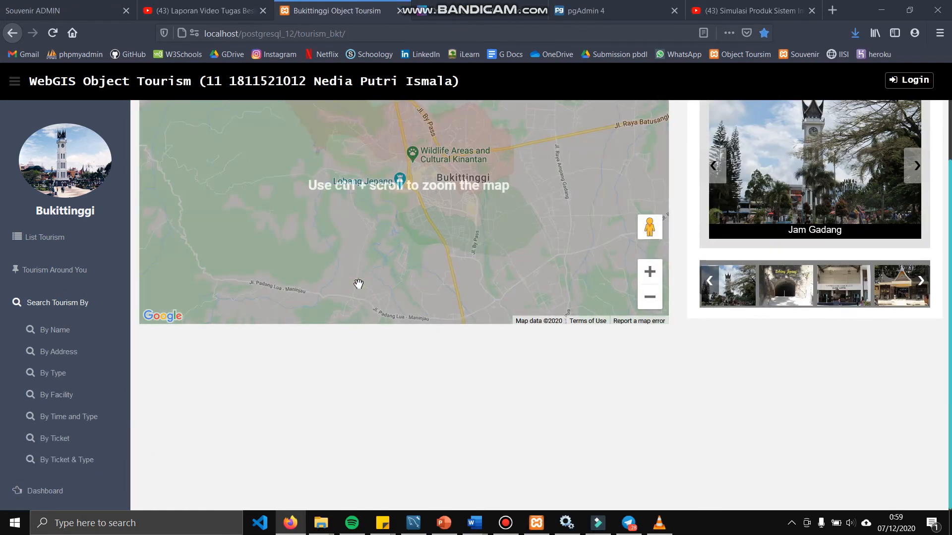
scroll(359, 284, up, 3)
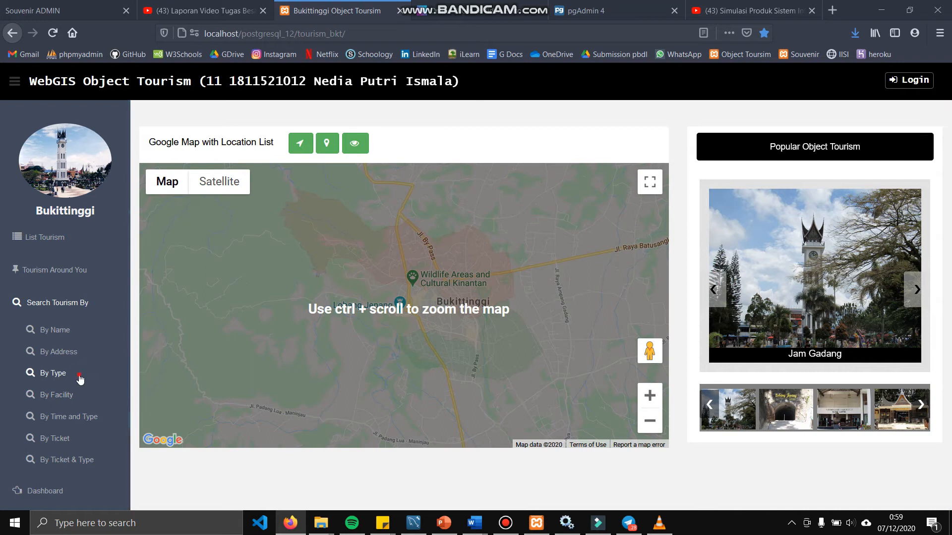
click(79, 377)
click(78, 405)
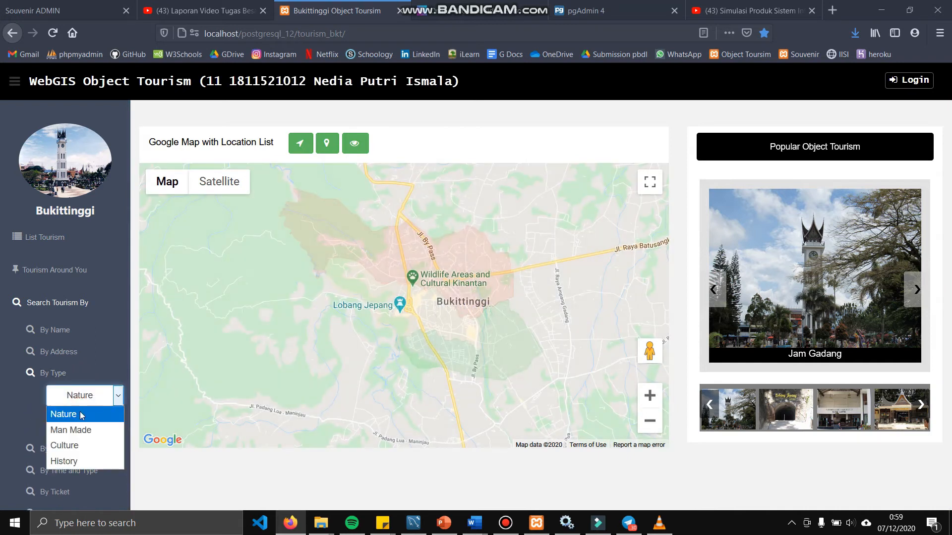
click(82, 415)
click(58, 421)
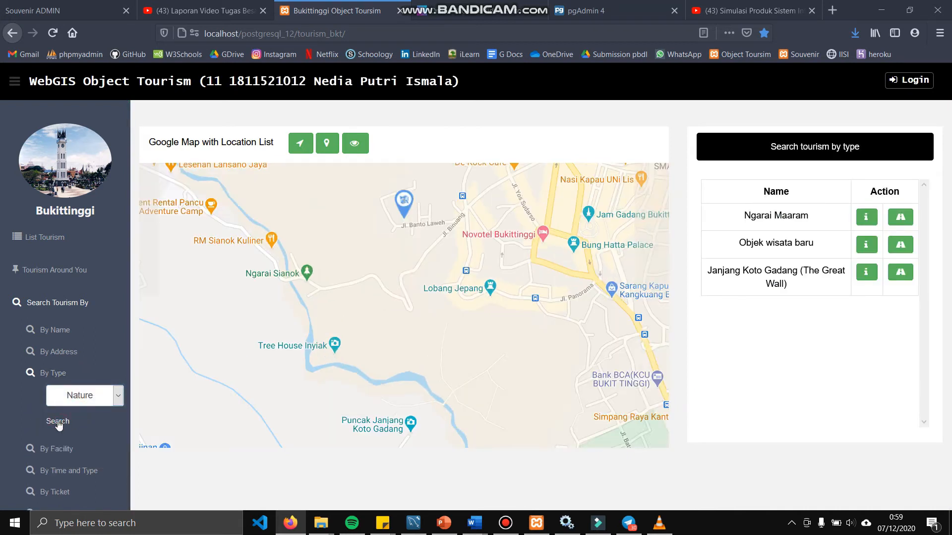
Search by the Bendi facility, which returns Jam Gadang
scroll(312, 305, down, 1)
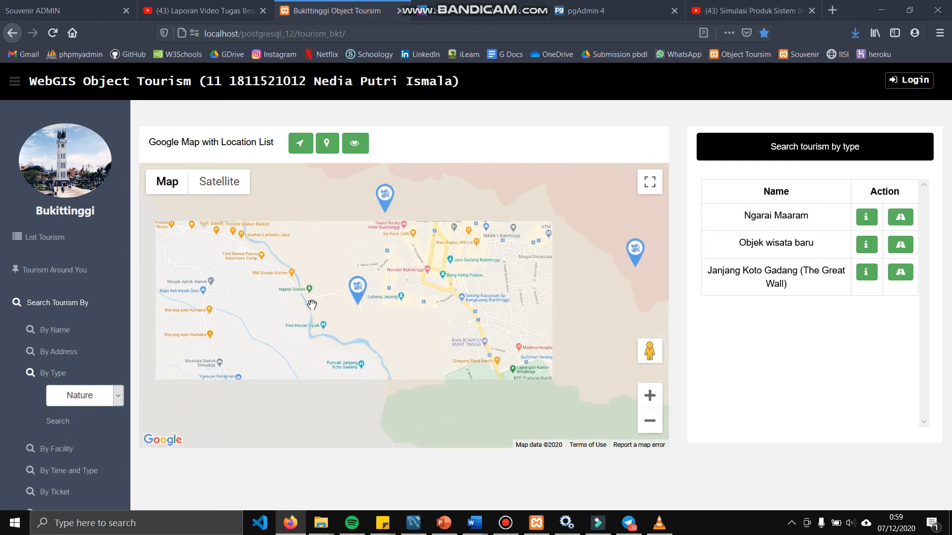
scroll(50, 449, down, 1)
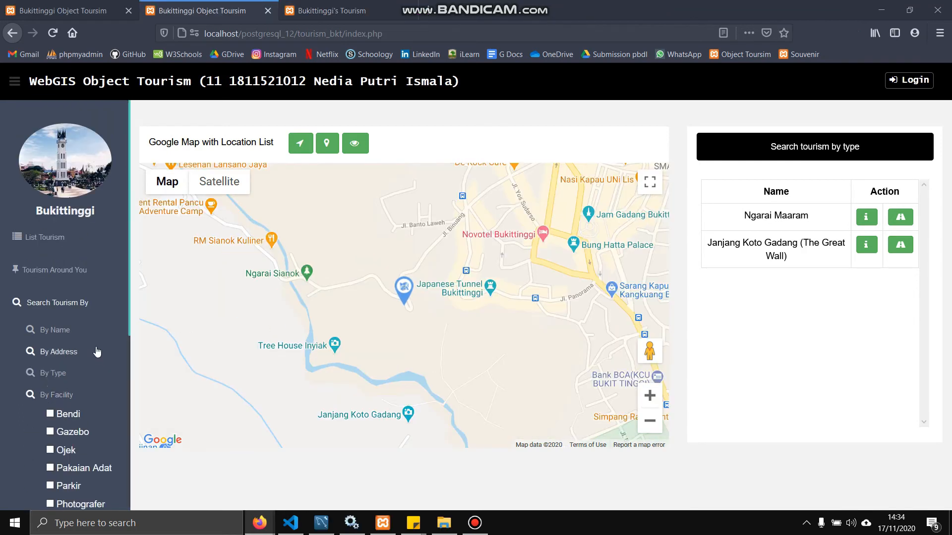
scroll(97, 352, down, 2)
scroll(96, 346, down, 5)
scroll(96, 347, up, 3)
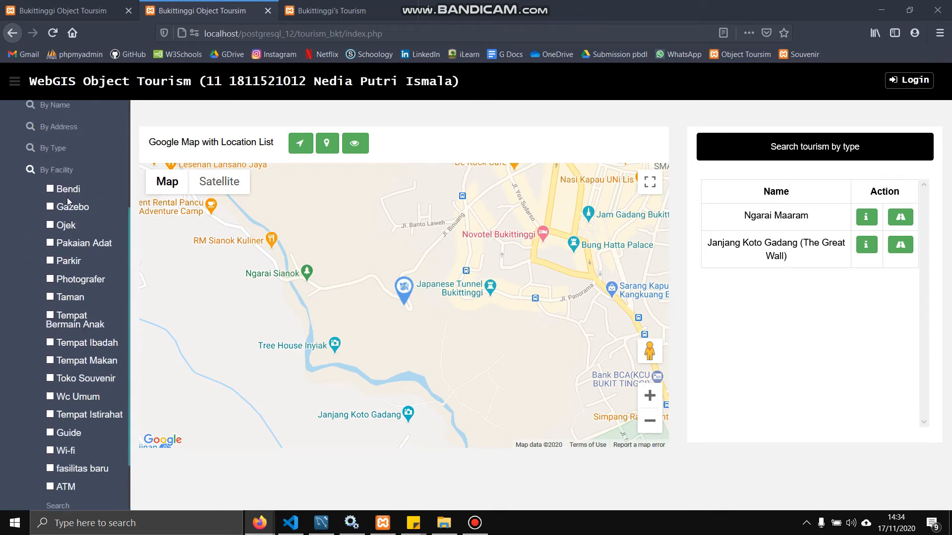
scroll(53, 396, down, 2)
click(56, 406)
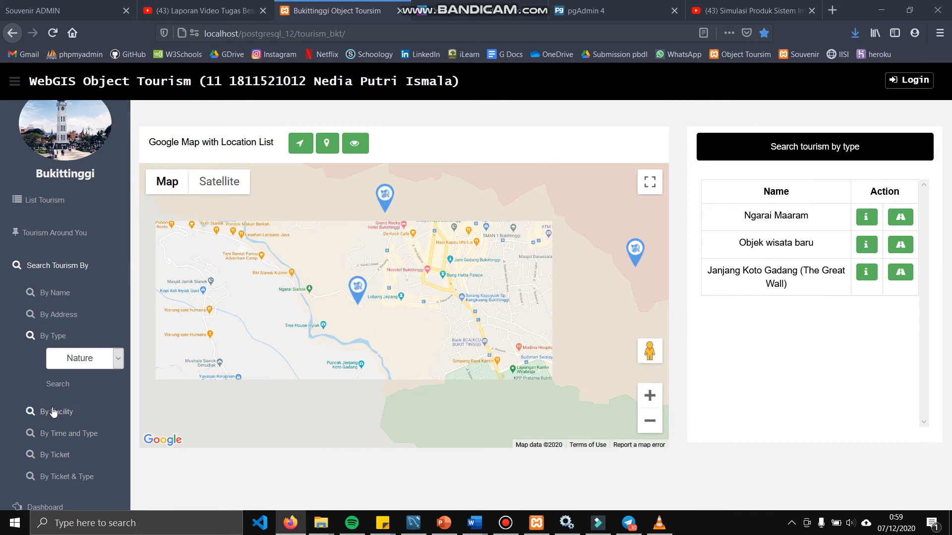
Search Nature attractions open 08:00 AM to 05:00 PM, returning Ngarai Maaram
click(65, 433)
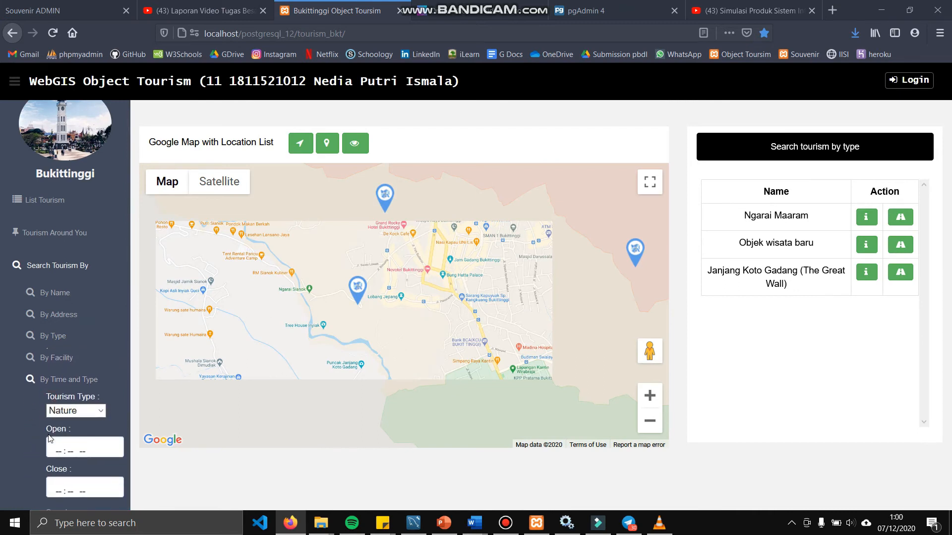
click(72, 413)
click(66, 428)
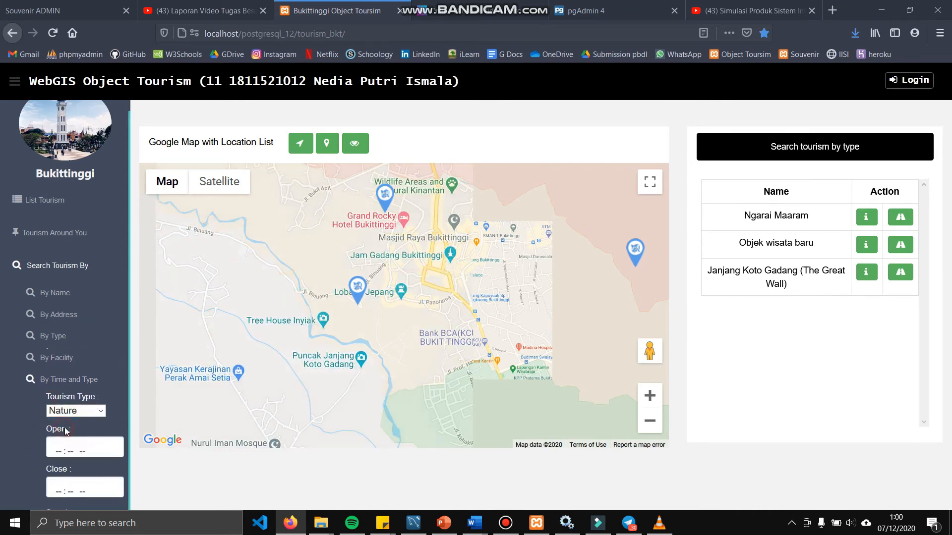
click(59, 451)
text(080a)
key(Tab)
text(0500p)
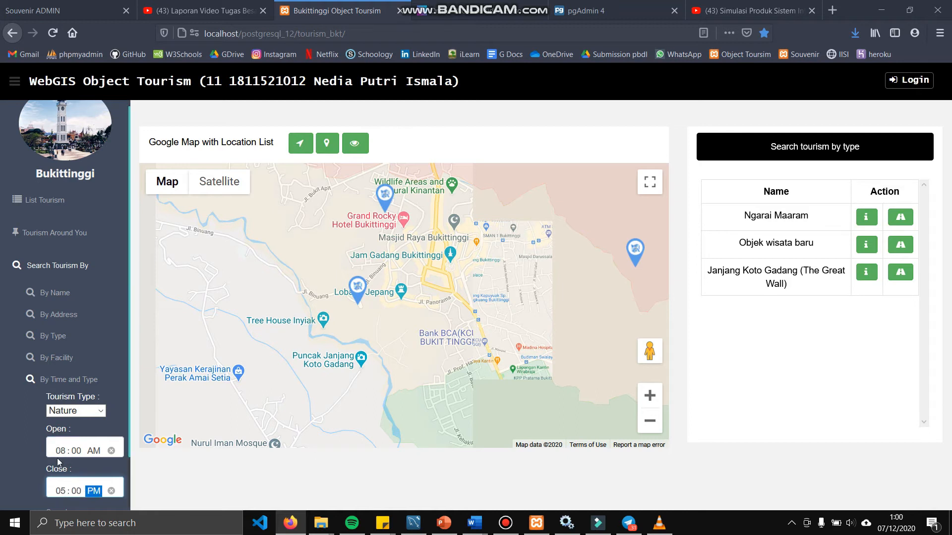
scroll(59, 468, down, 3)
click(59, 431)
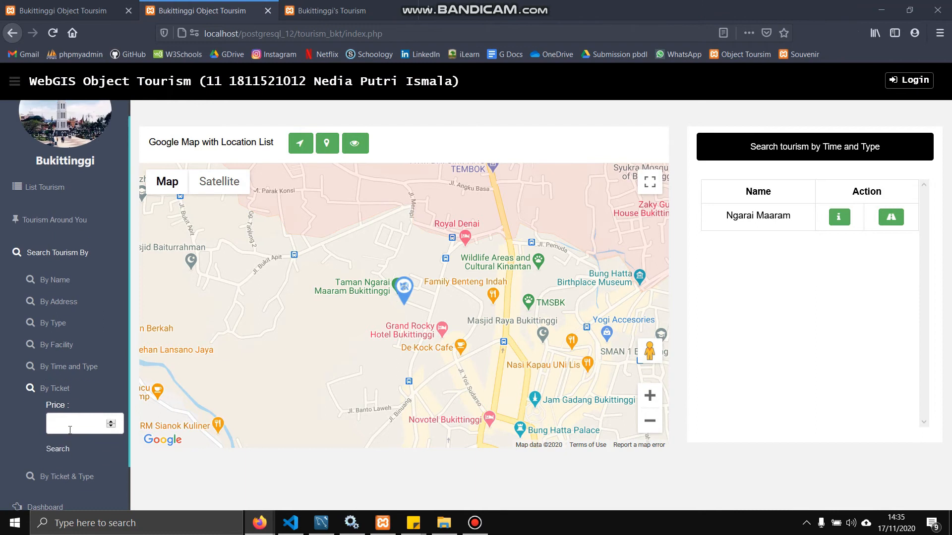
Search by ticket price 10000, listing six attractions from Jam Gadang onward
click(65, 424)
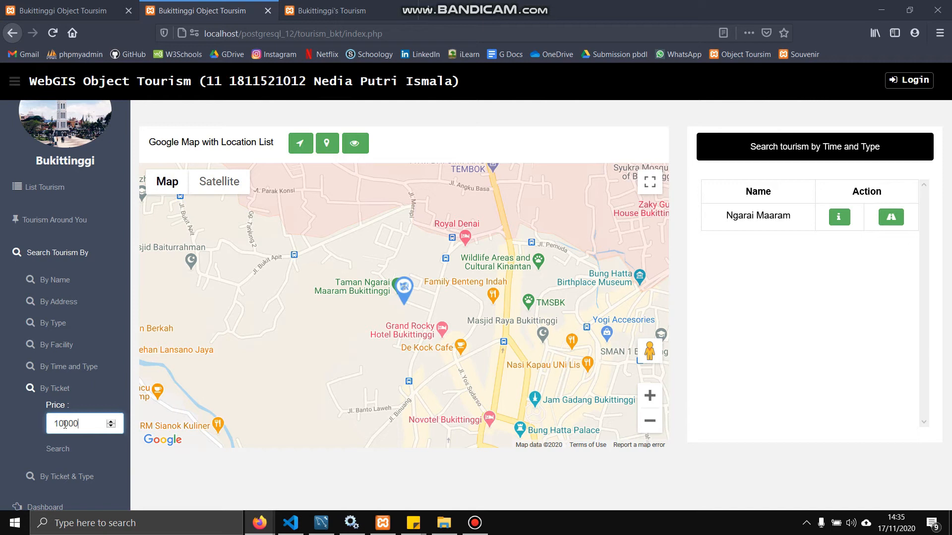
click(60, 449)
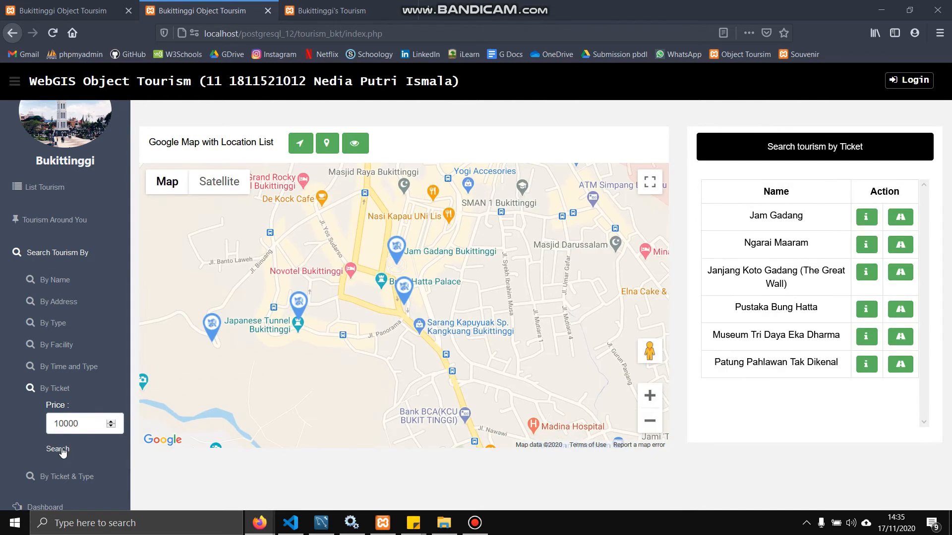
drag(281, 353, 326, 387)
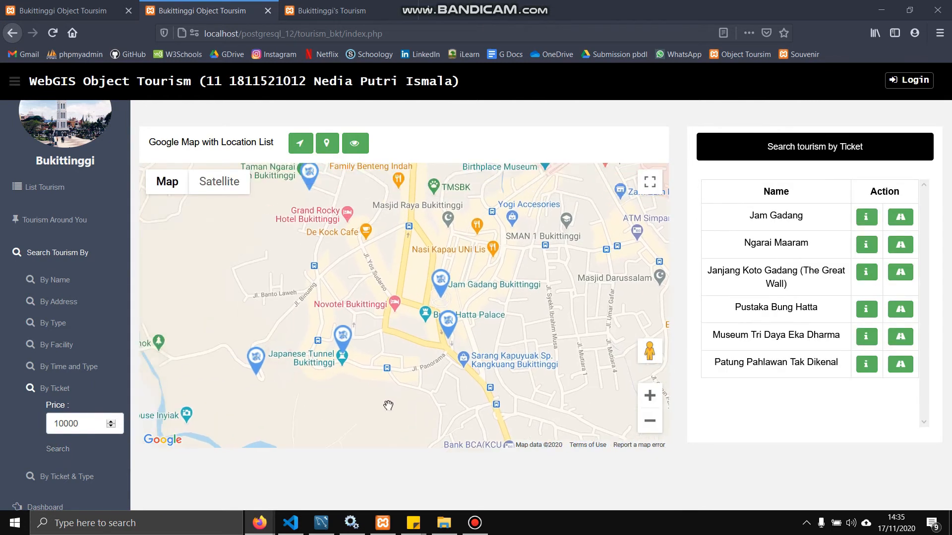
click(60, 477)
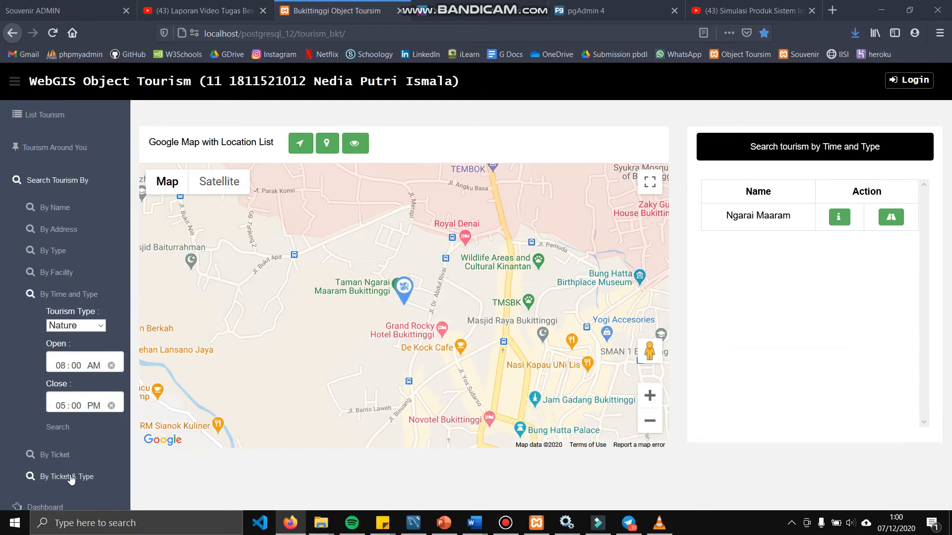
Run a ticket-and-type search for 10000 and Nature, then pan to all three result markers
click(70, 477)
click(81, 422)
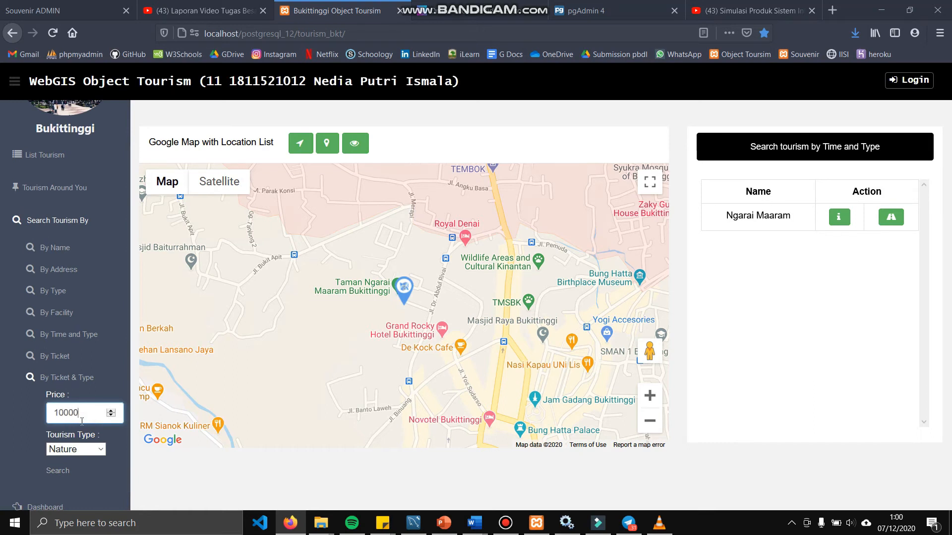
click(100, 449)
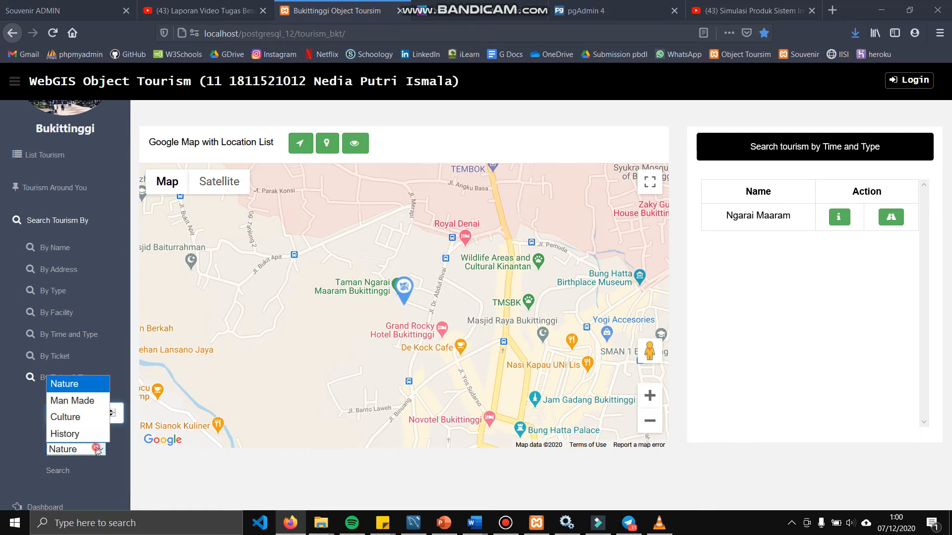
click(65, 385)
click(58, 471)
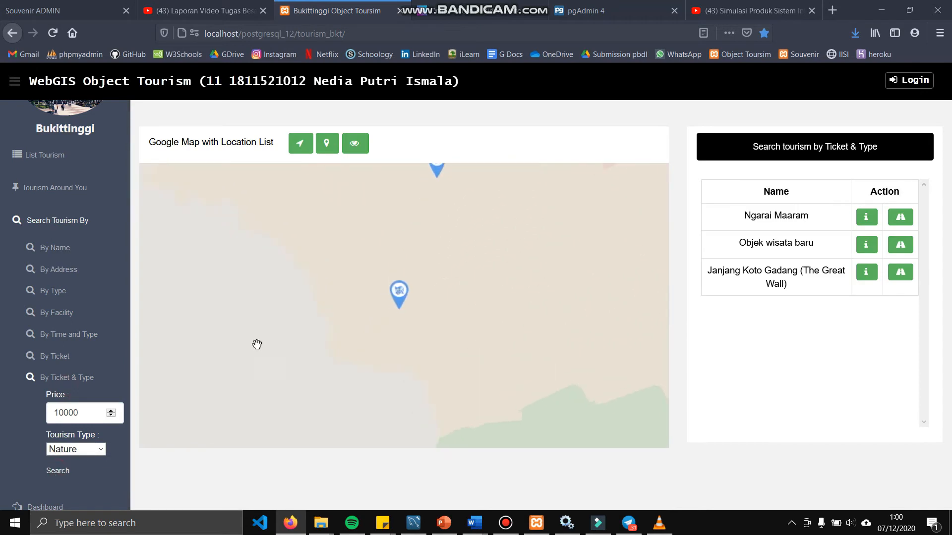
scroll(461, 281, down, 5)
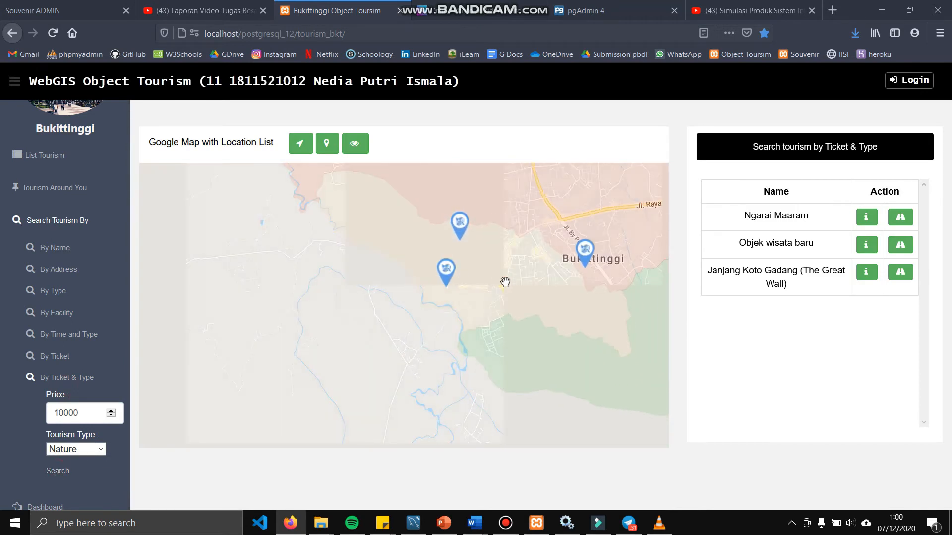
drag(506, 279, 413, 333)
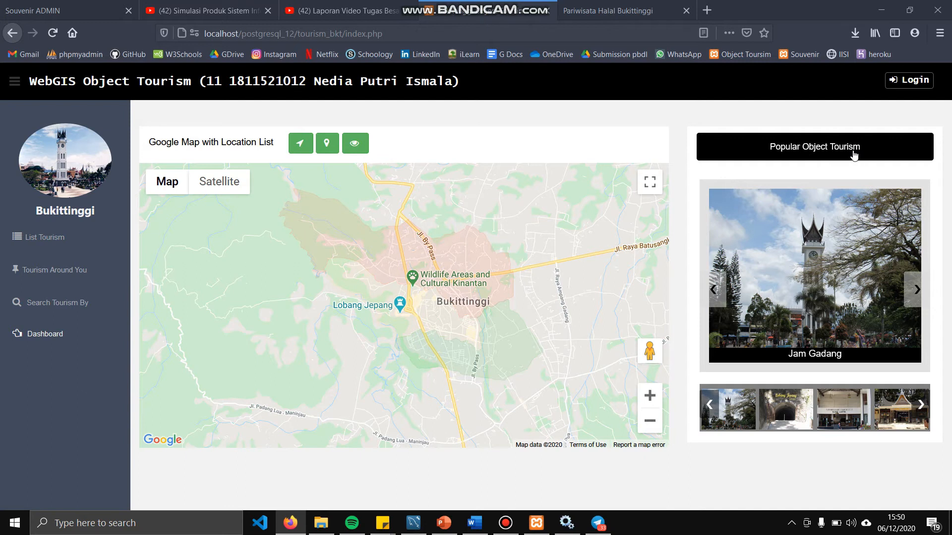
click(785, 414)
click(833, 414)
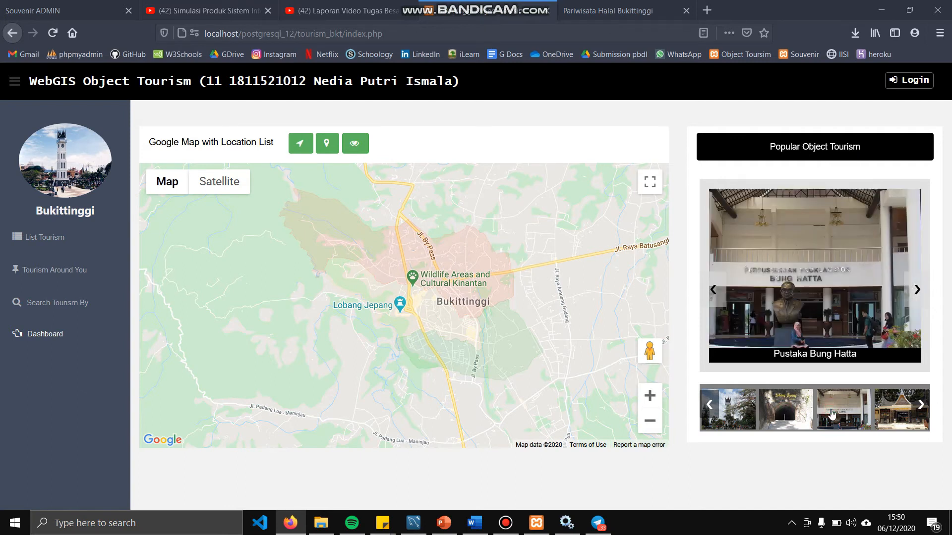
click(887, 415)
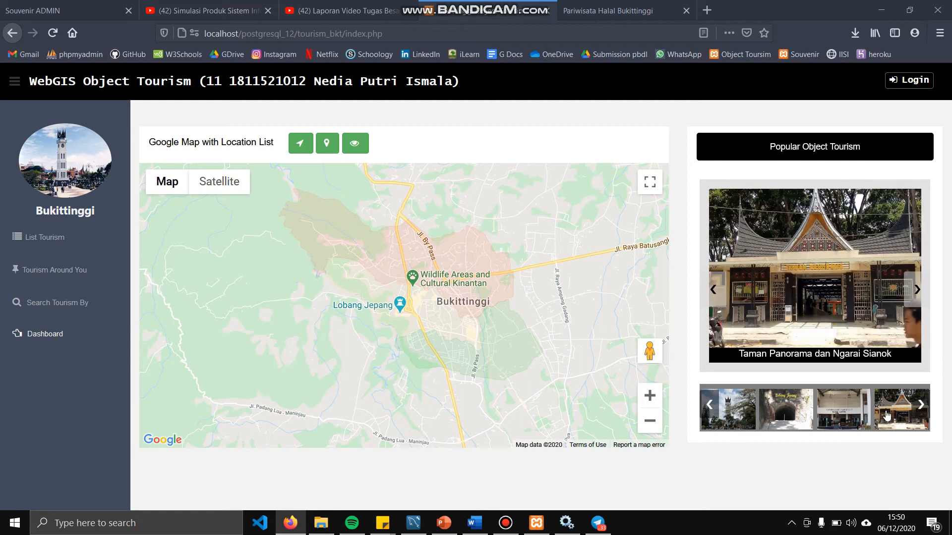
click(803, 421)
click(805, 262)
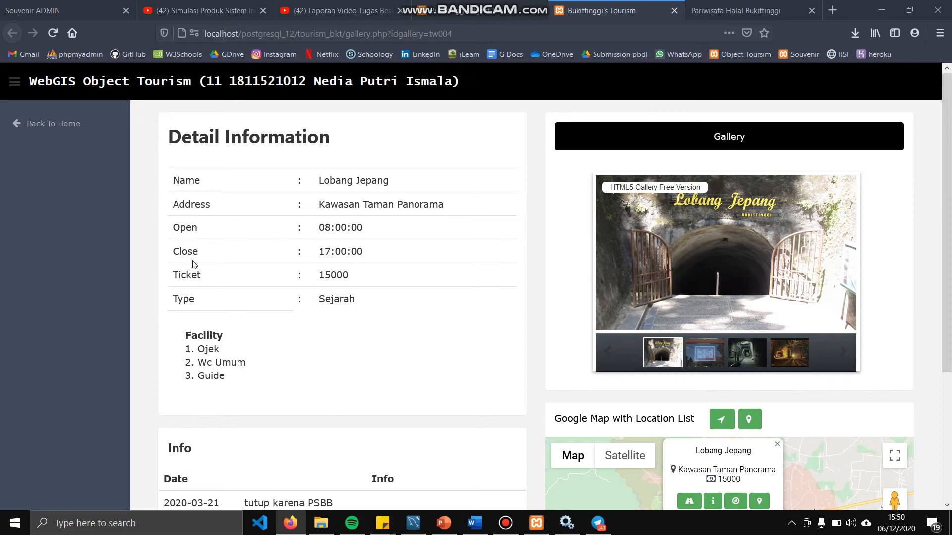
scroll(193, 296, down, 3)
scroll(193, 297, up, 1)
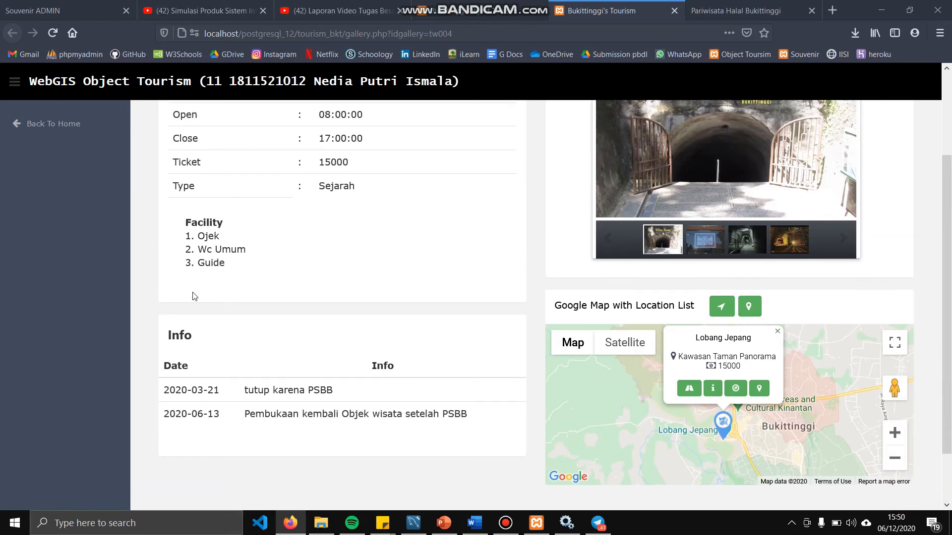
scroll(358, 372, up, 2)
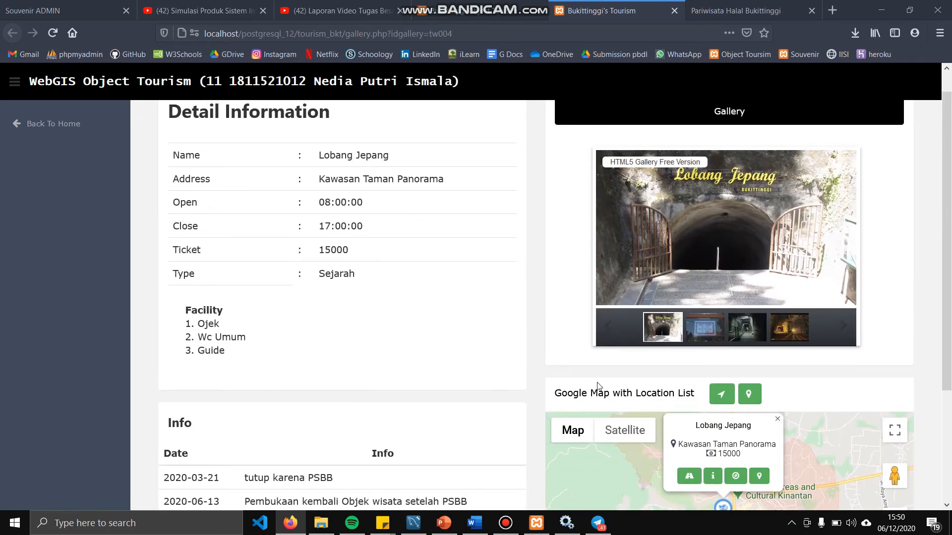
scroll(676, 374, down, 3)
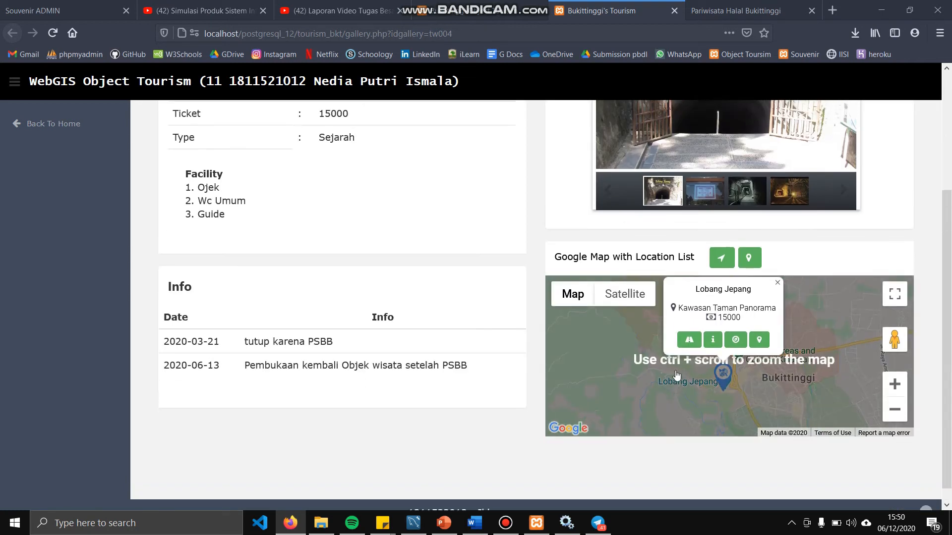
scroll(675, 372, up, 1)
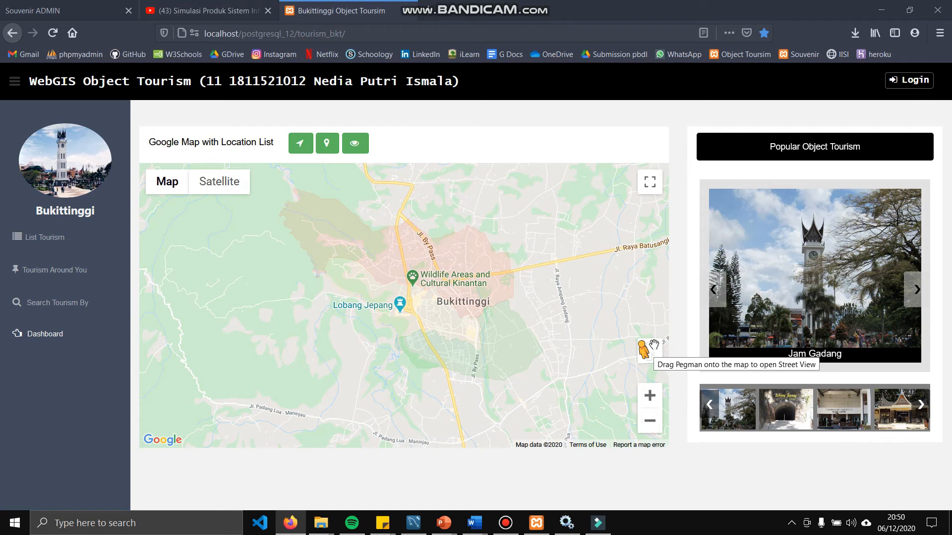
Sign in on the login page using the second saved login suggestion for the username
click(895, 79)
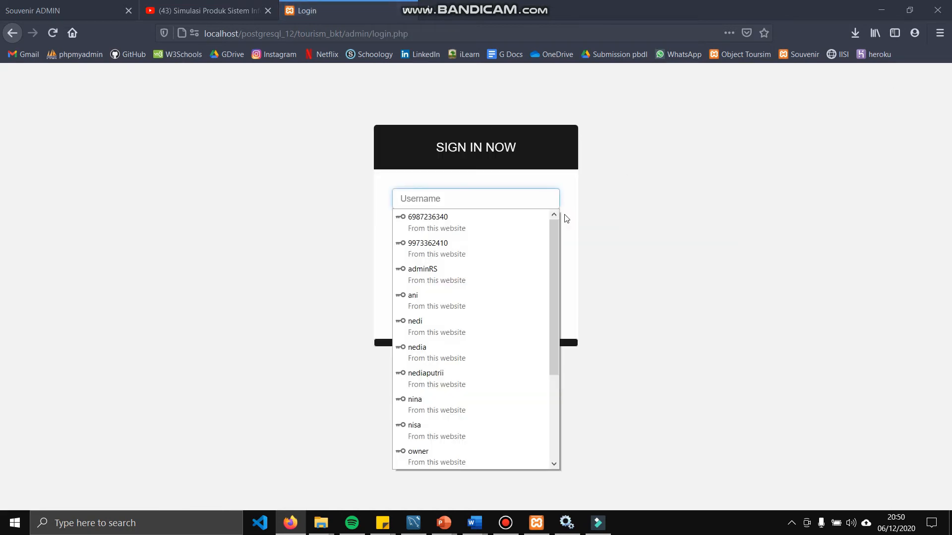
text(wid)
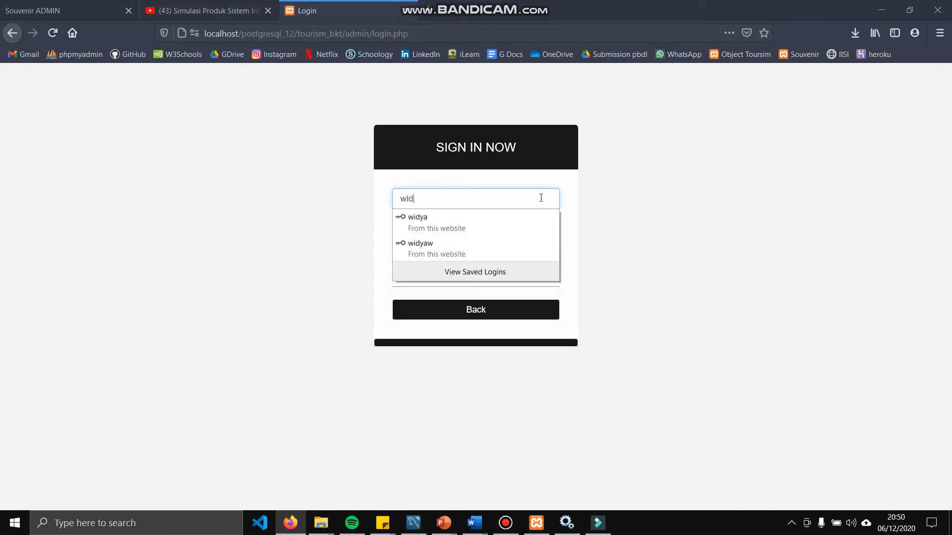
key(Down)
key(Down)
key(Return)
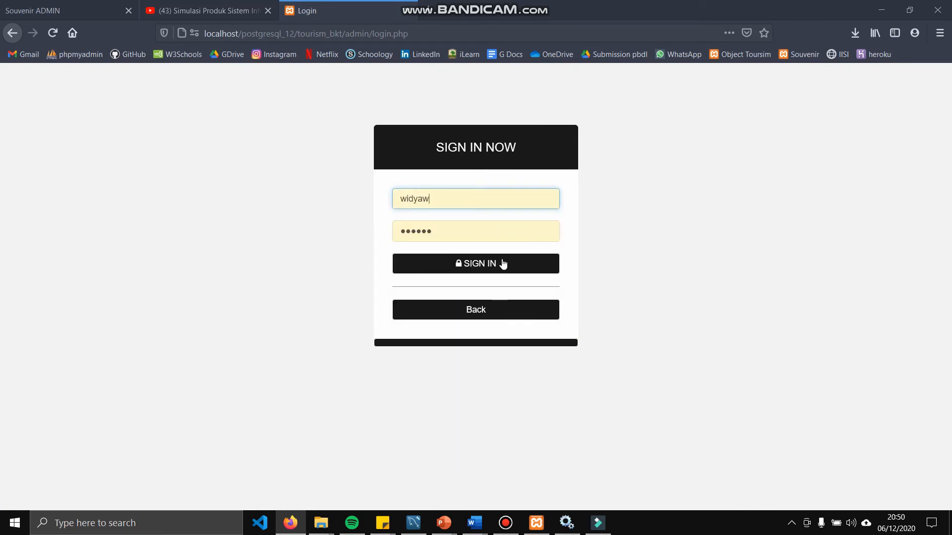
click(503, 265)
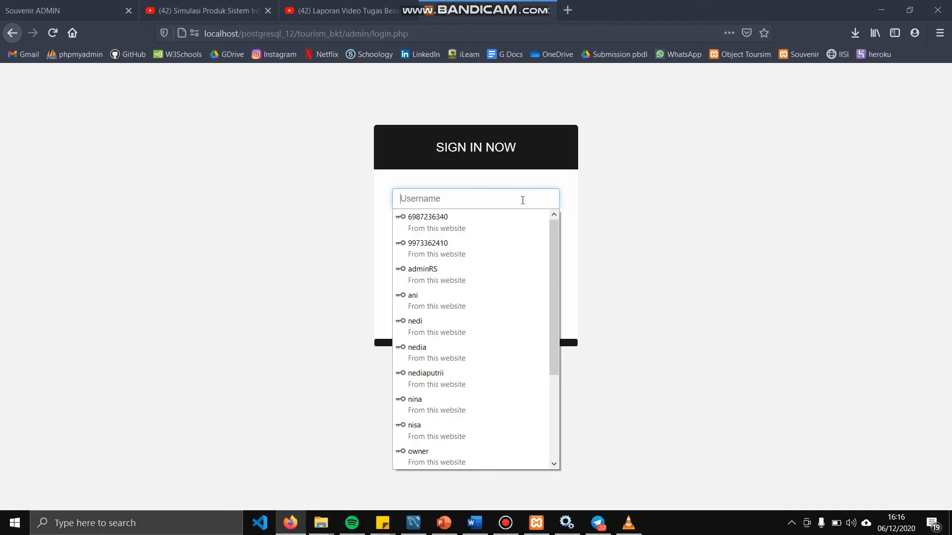
Correct the mistyped username and sign in with the first saved admin login
click(523, 201)
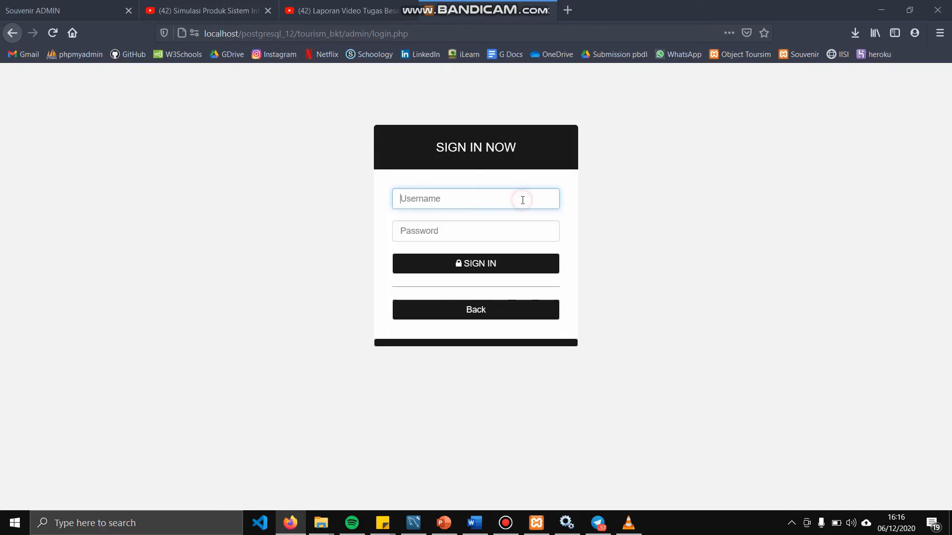
text(wdia)
key(BackSpace)
key(Down)
key(Return)
click(496, 266)
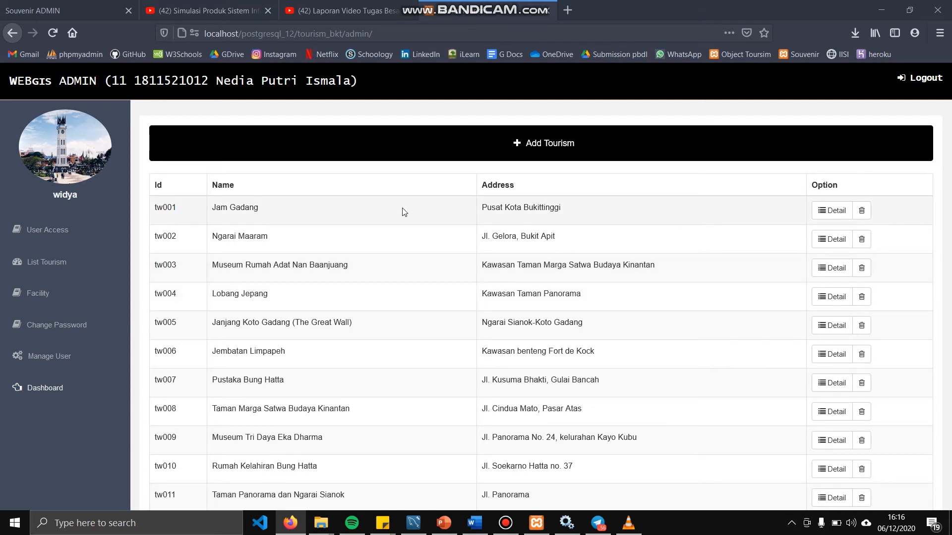
Draw a four-corner polygon on the map outlining the new tourism object
click(559, 142)
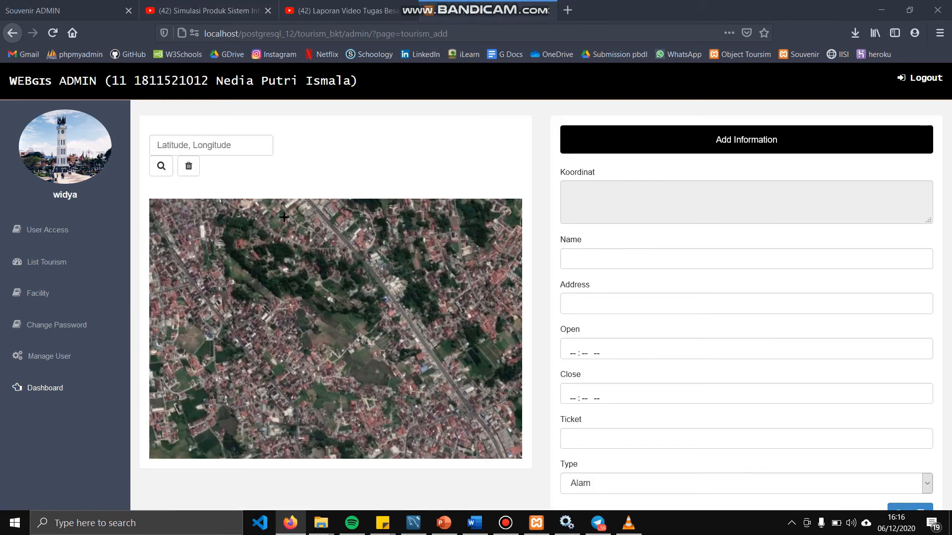
click(275, 327)
click(288, 315)
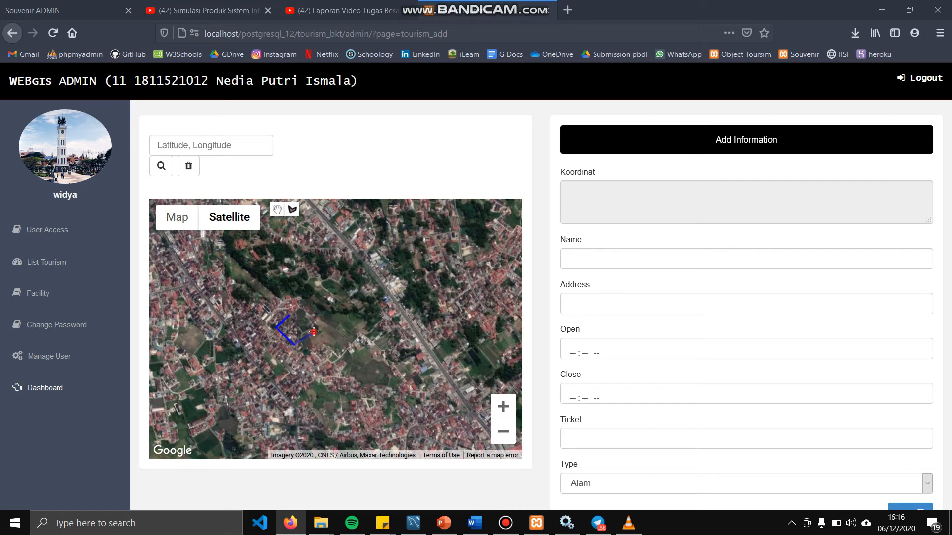
click(313, 332)
click(294, 344)
click(275, 327)
Enter name 'Conth objek', address 'jl anggur', hours 08:00 AM–05:00 PM and ticket 2000
click(625, 258)
text(Conth objek)
key(Tab)
text(jl anggur)
key(Tab)
text(0800a)
key(Tab)
text(0500p)
key(Tab)
text(2000)
key(Tab)
scroll(697, 395, down, 1)
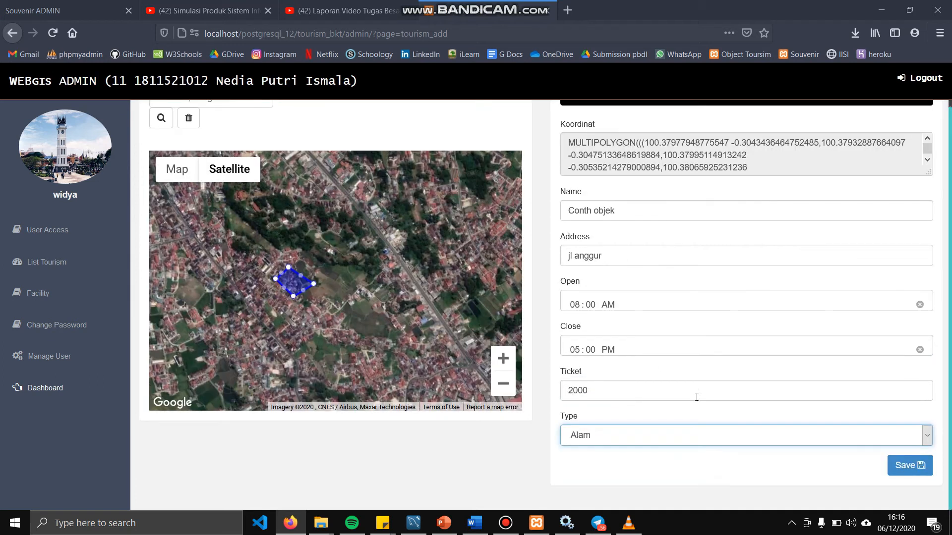
Save the new tourism object and confirm the data-added message
click(895, 468)
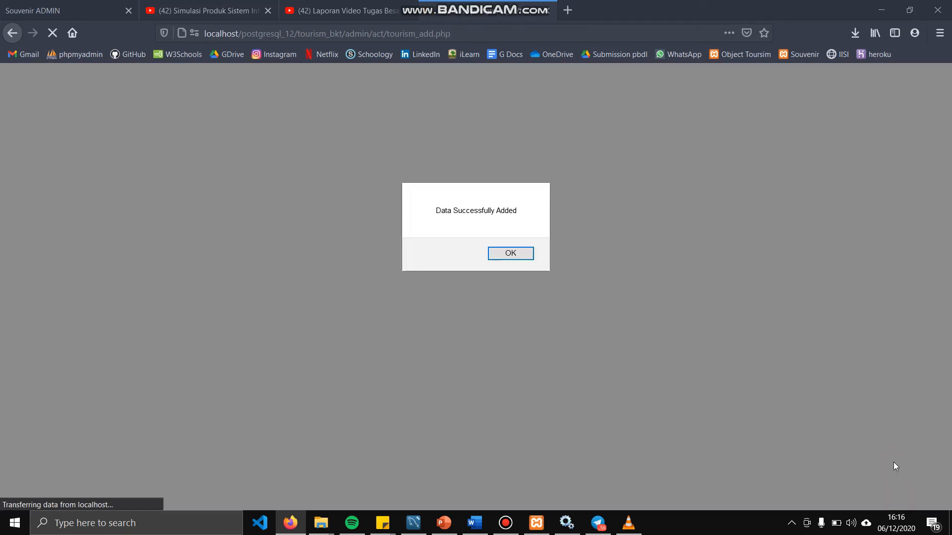
click(510, 254)
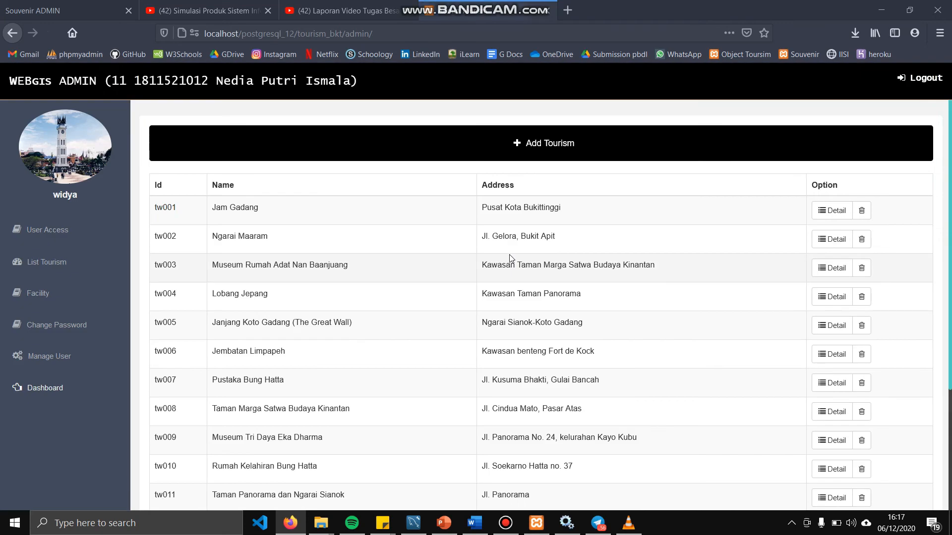
click(829, 217)
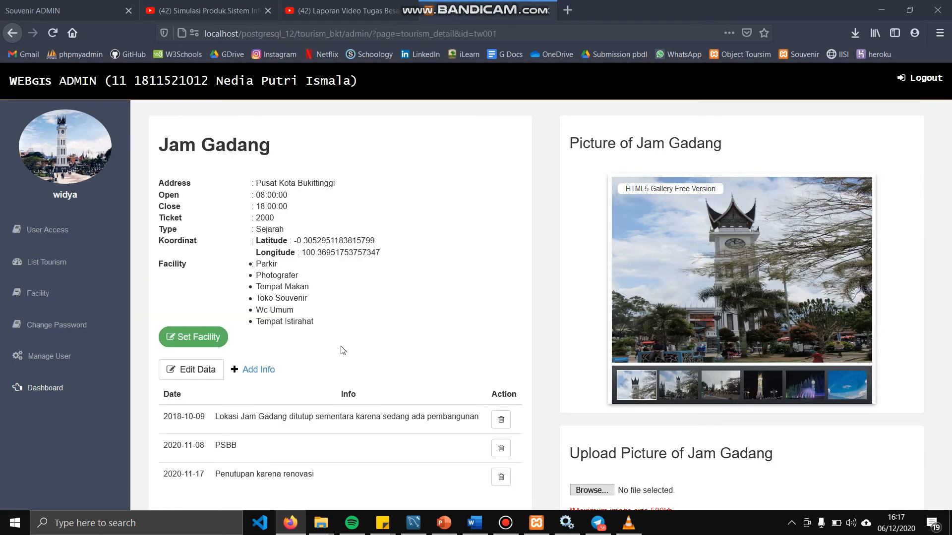
Edit Jam Gadang's data, change the ticket price to 5000, and save it
scroll(340, 347, down, 2)
click(194, 311)
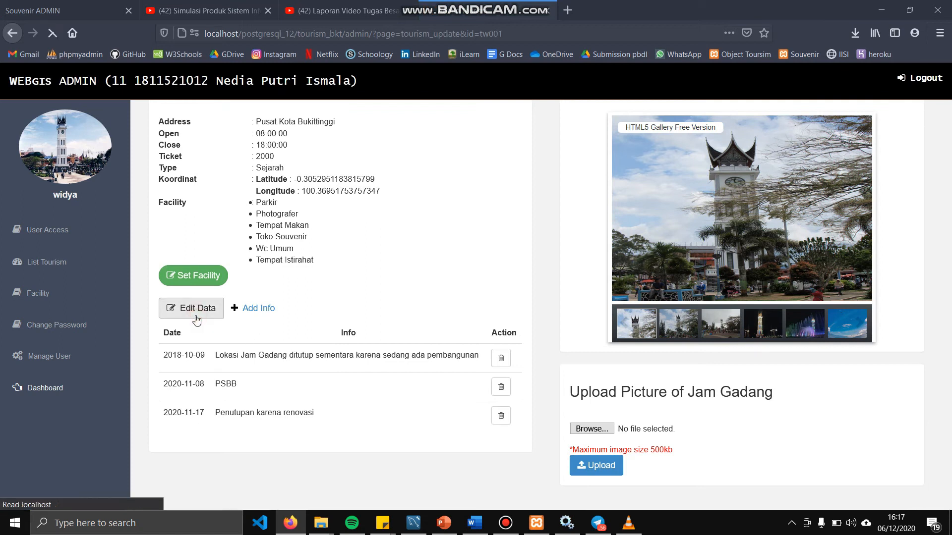
scroll(618, 396, down, 1)
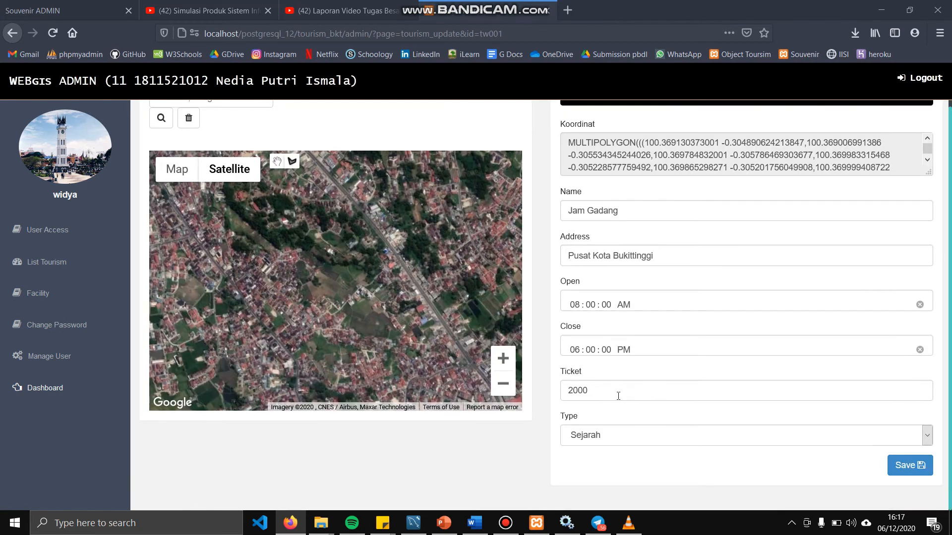
click(615, 395)
key(BackSpace)
key(BackSpace)
key(BackSpace)
key(BackSpace)
text(50)
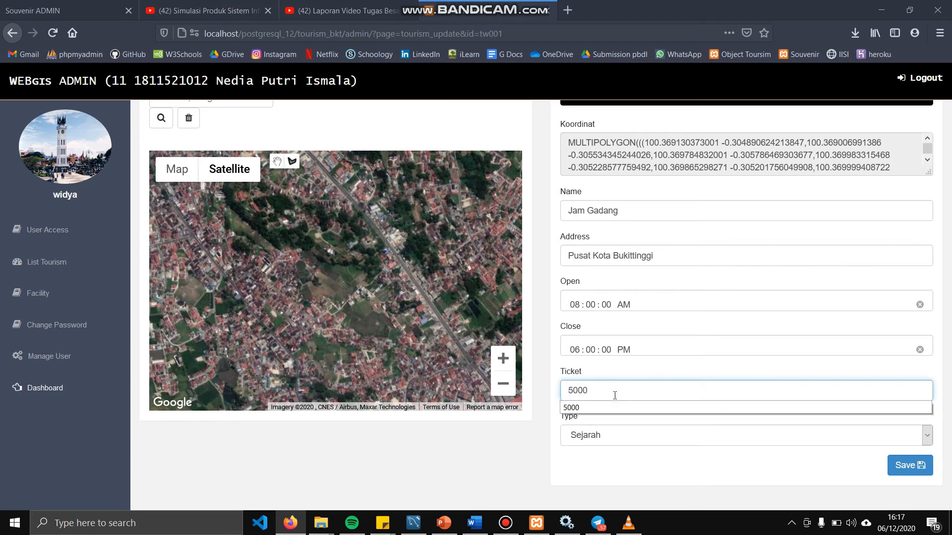
click(907, 466)
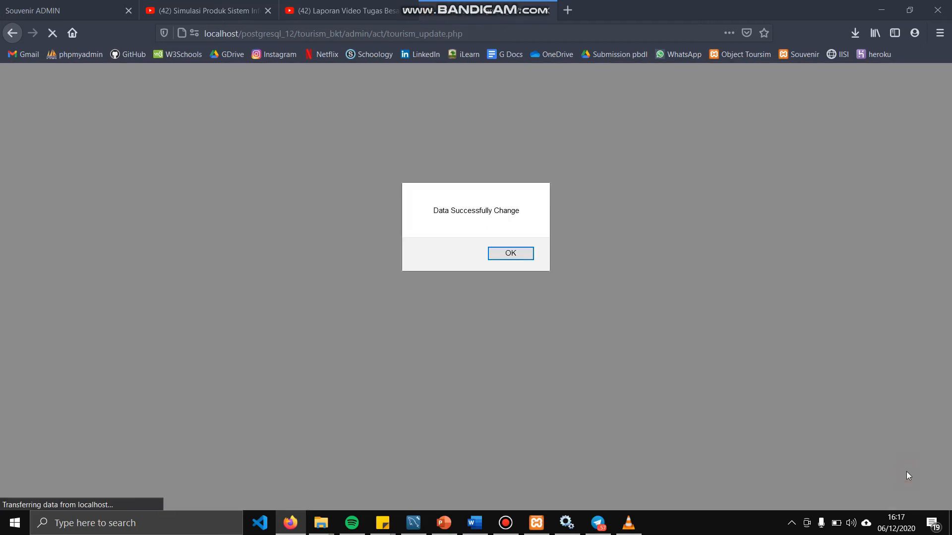
click(530, 256)
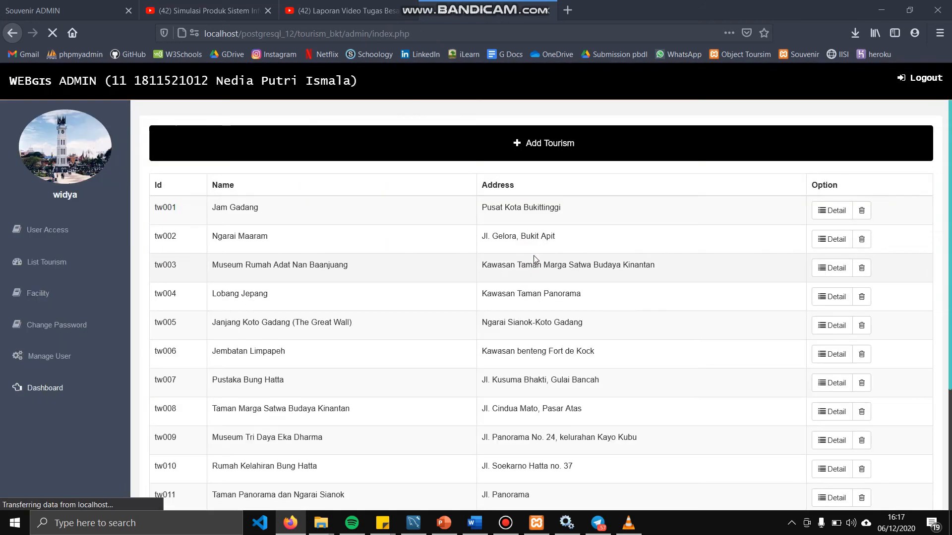
click(830, 211)
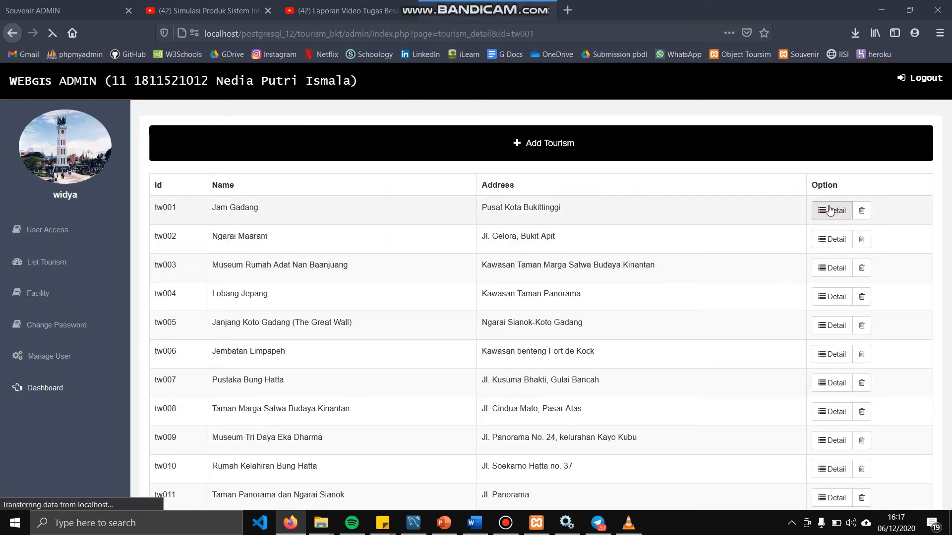
Post the info note 'ditutup karna ada gempa' for Jam Gadang and check the new row
scroll(391, 328, down, 2)
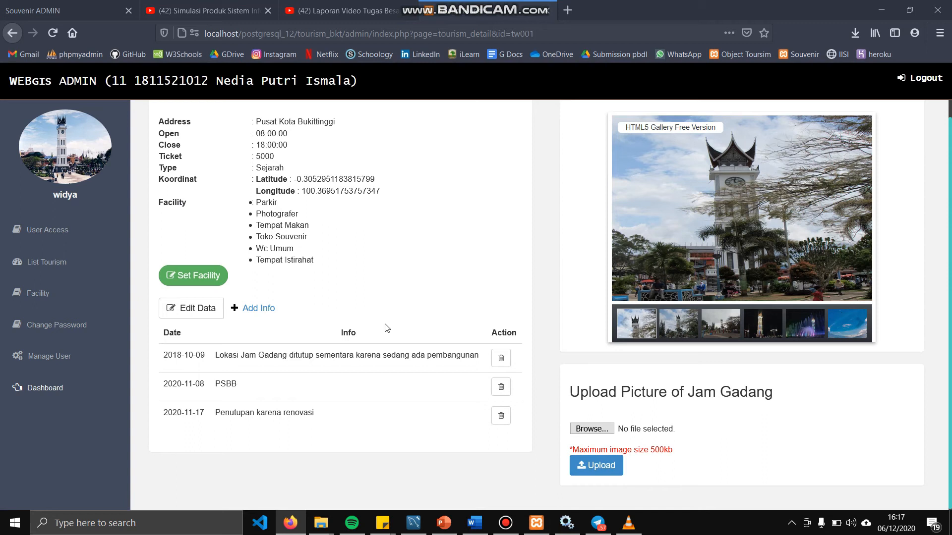
click(271, 312)
click(341, 344)
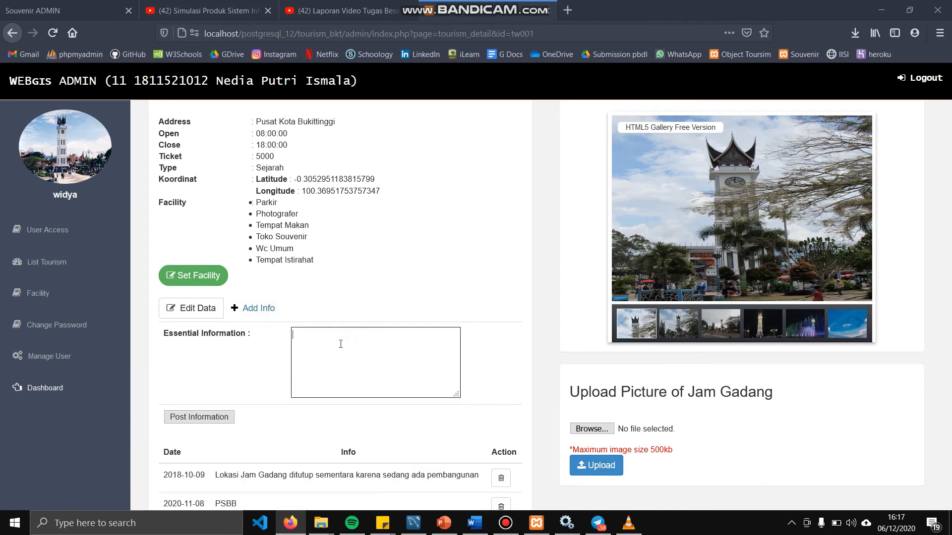
text(ditutup karna ada gempa)
click(225, 417)
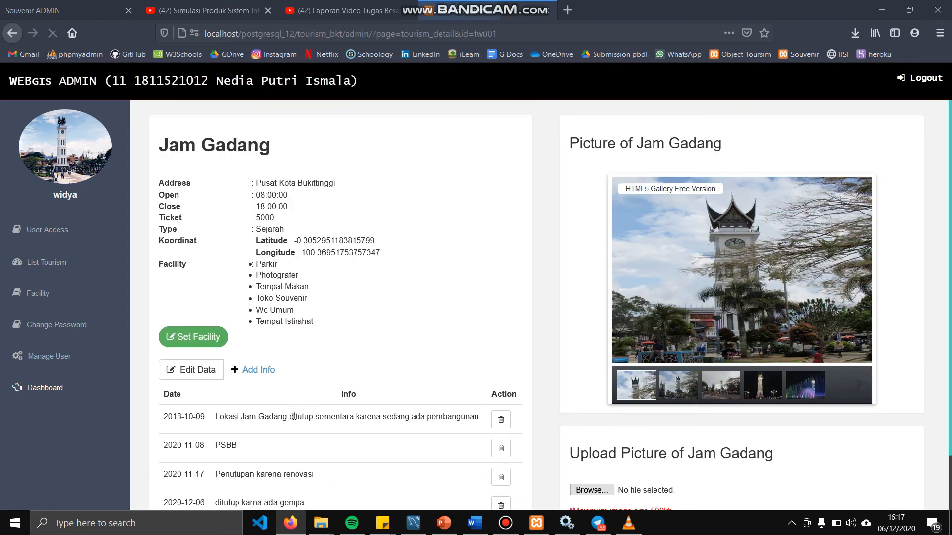
drag(338, 444, 177, 452)
scroll(233, 394, up, 2)
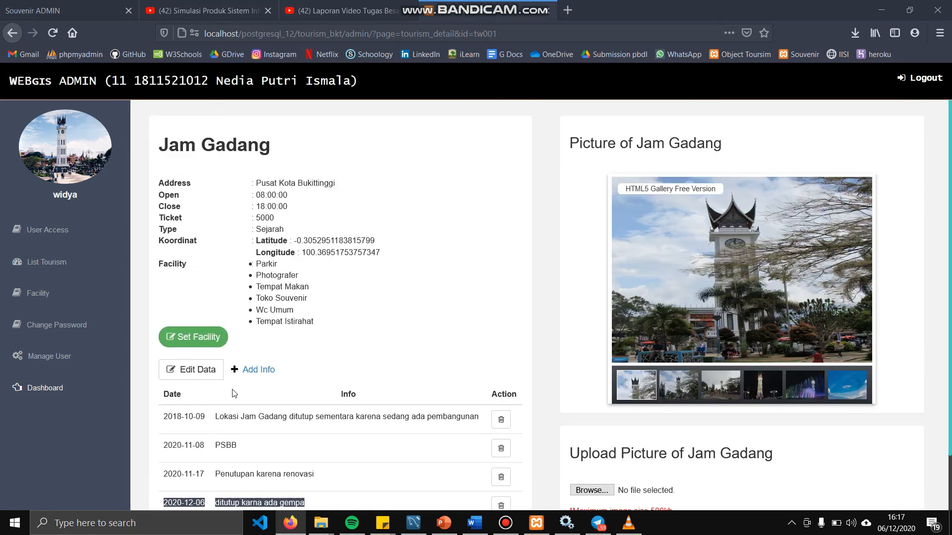
click(214, 344)
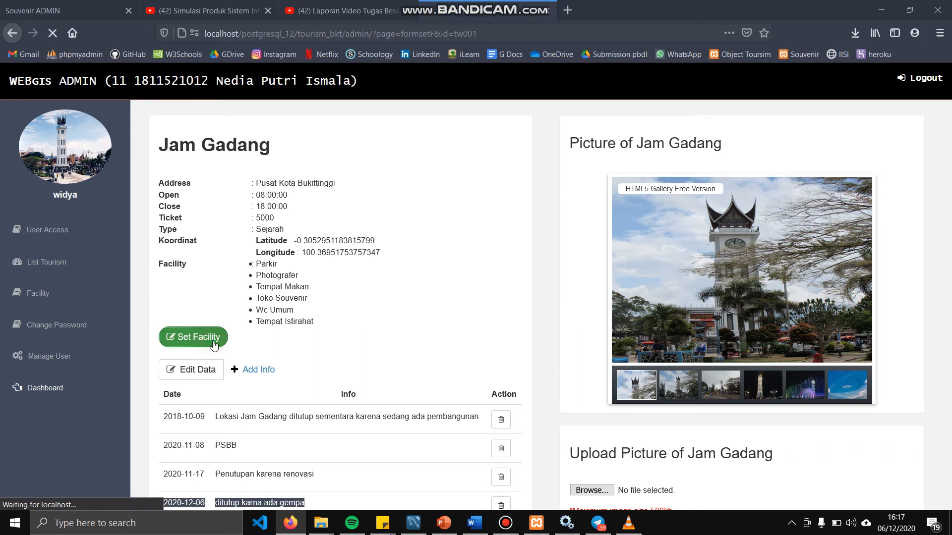
Save the chosen facilities on Jam Gadang's Set Facility form
scroll(315, 390, down, 3)
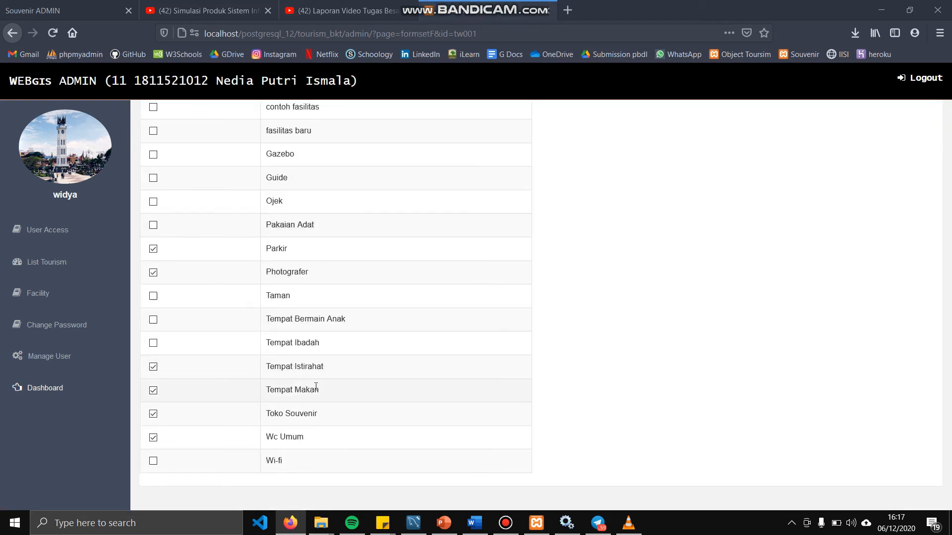
scroll(229, 306, up, 3)
scroll(248, 298, down, 3)
scroll(322, 273, up, 3)
click(511, 188)
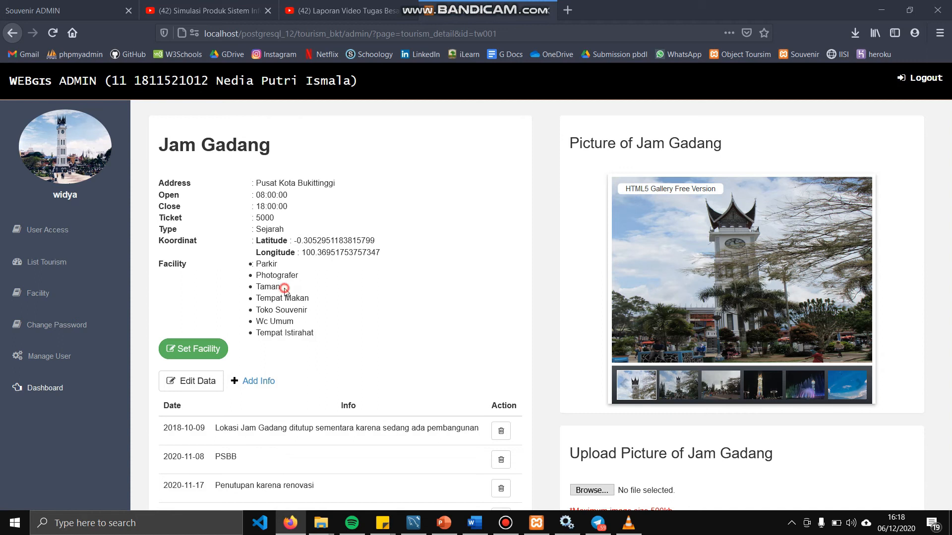
Select Taman in Jam Gadang's facility list and start choosing a picture to upload
drag(285, 289, 245, 292)
double_click(273, 286)
scroll(456, 377, down, 2)
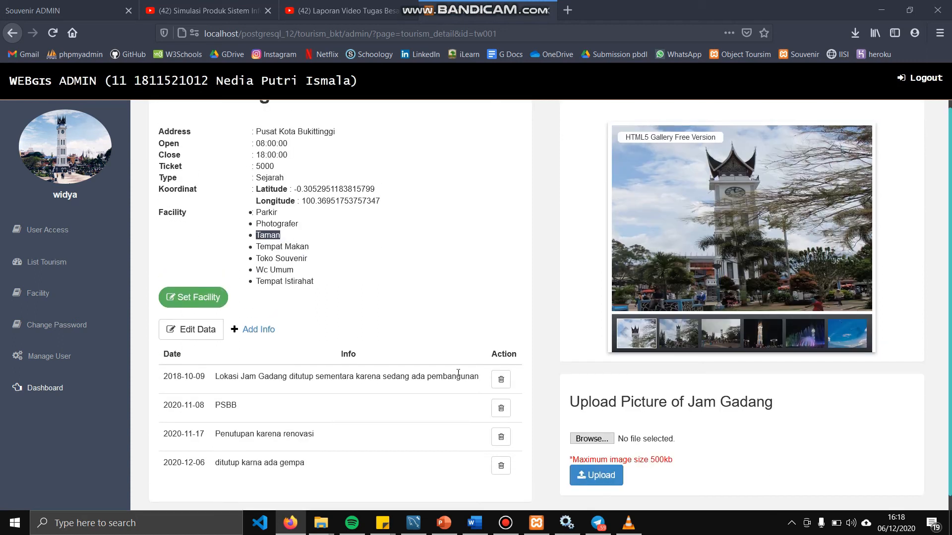
click(599, 439)
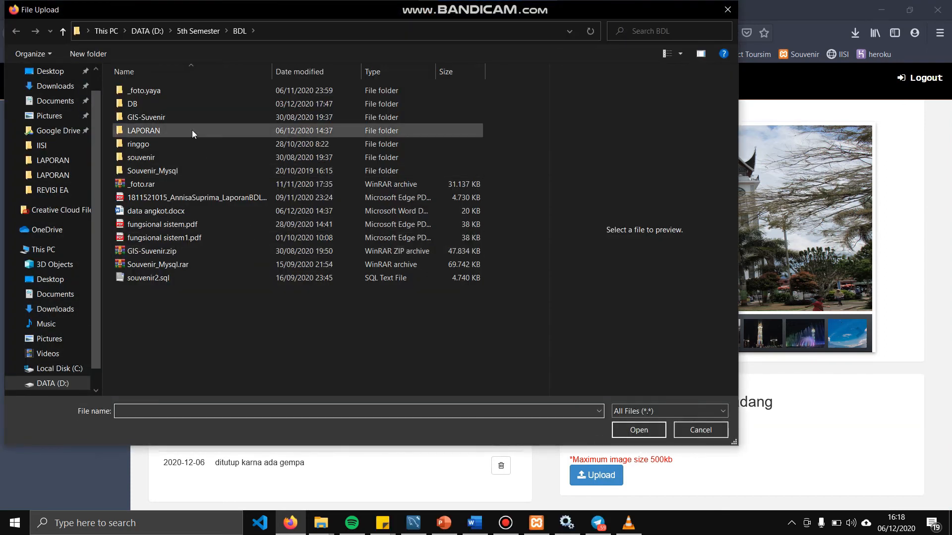
Upload 2.amk.jpg from the _foto.yaya folder to Jam Gadang's gallery
double_click(175, 94)
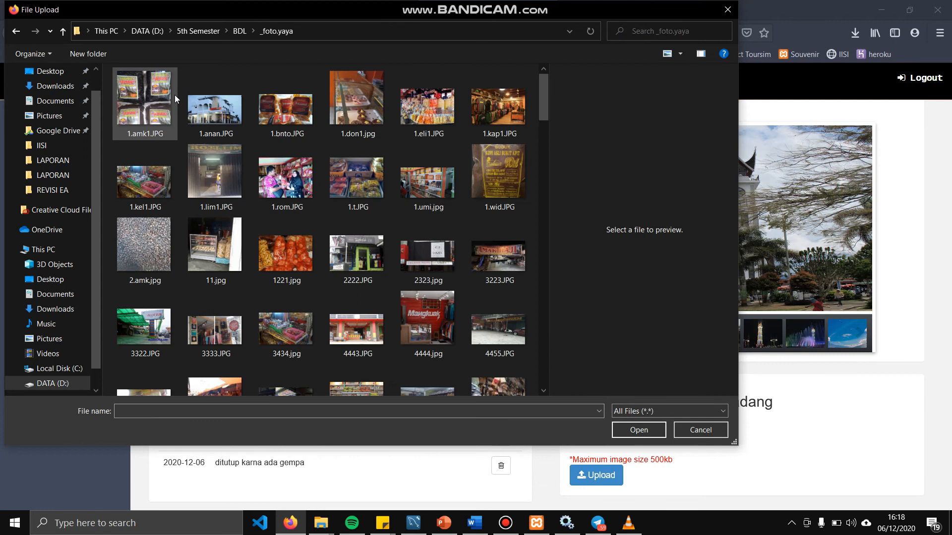
click(139, 225)
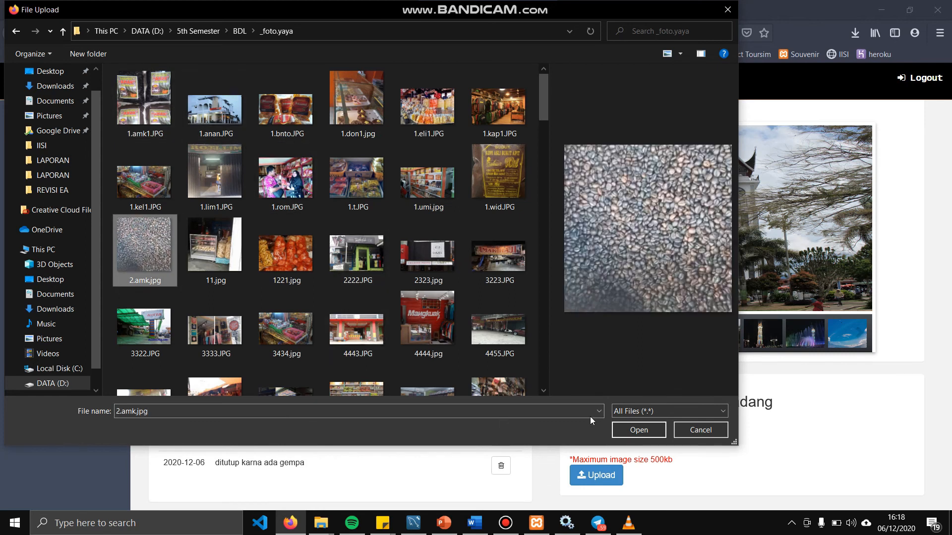
click(638, 430)
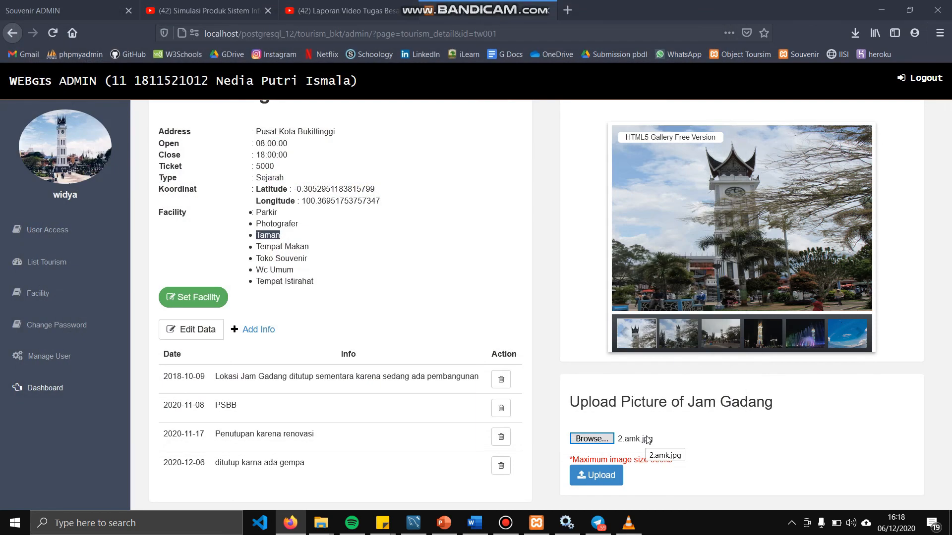
click(611, 475)
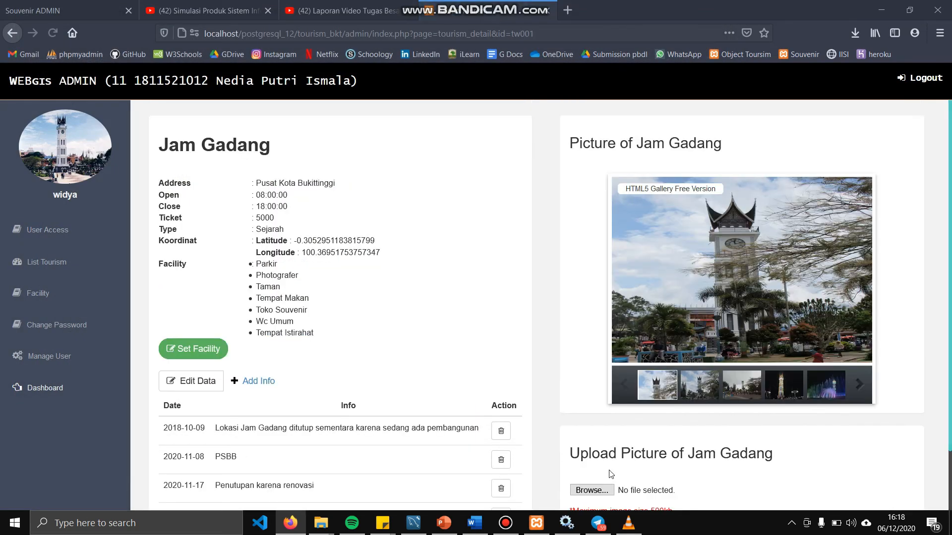
Show the newly uploaded picture among the gallery thumbnails
click(854, 382)
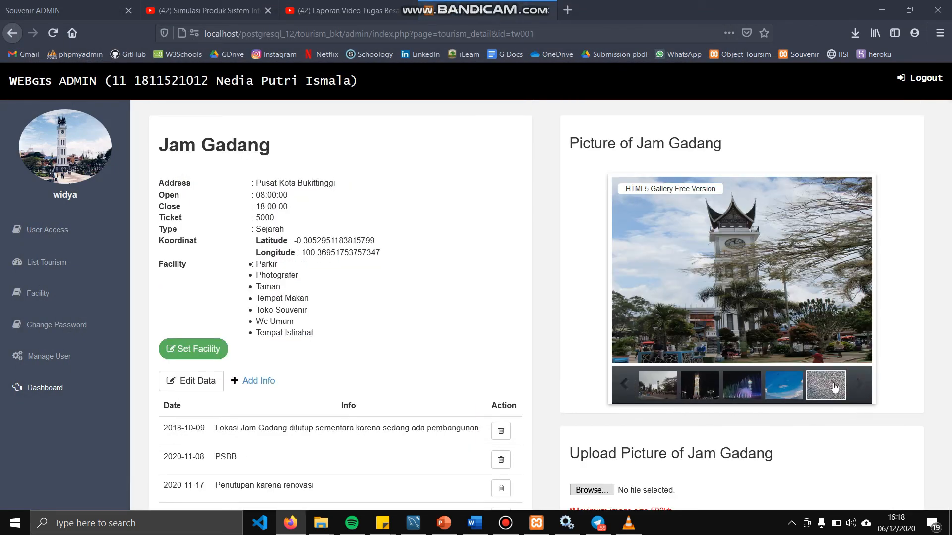
click(835, 388)
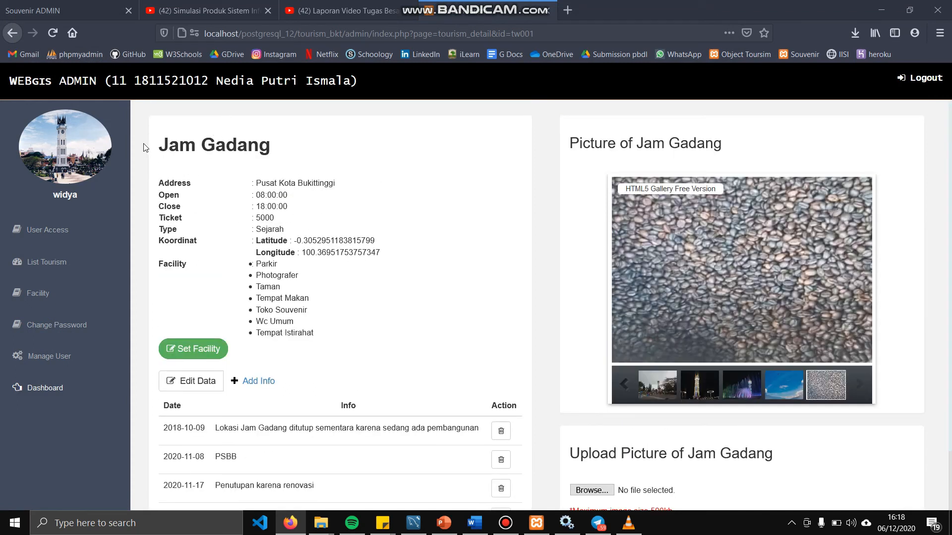
click(94, 262)
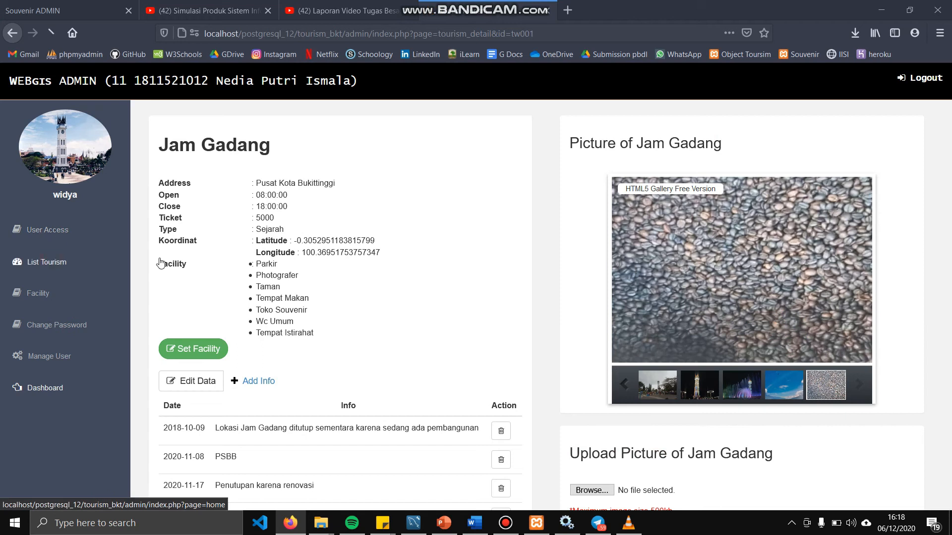
Delete tourism object tw015 ('Conth objek') and confirm the deletion
scroll(500, 334, down, 3)
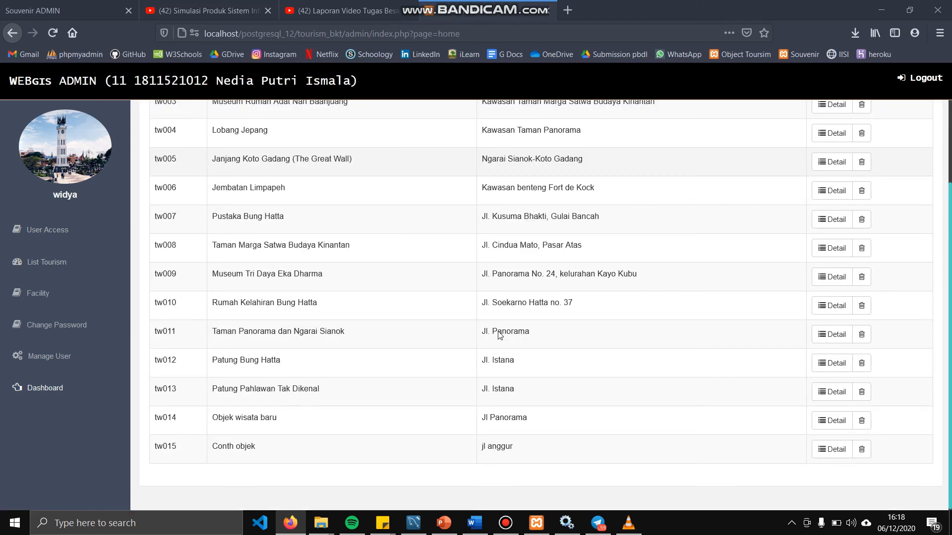
click(861, 450)
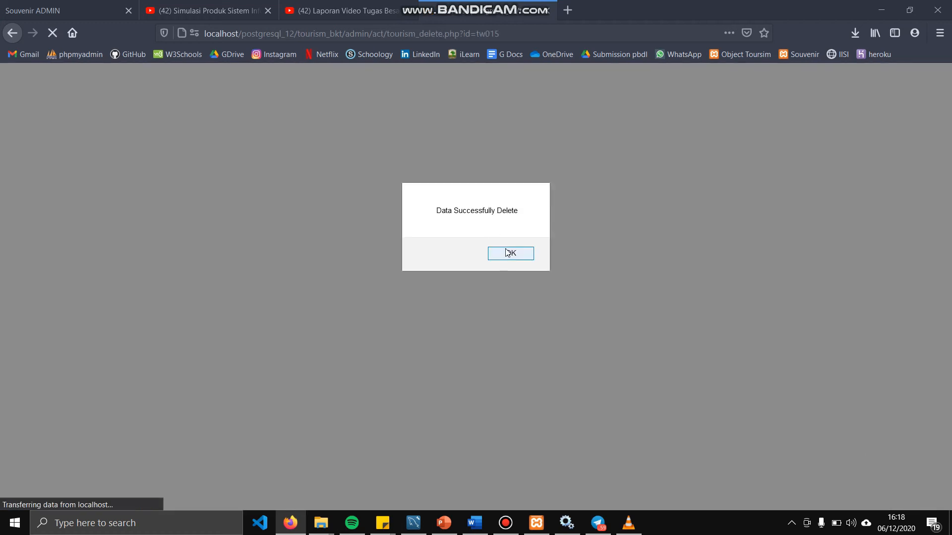
click(507, 253)
click(58, 300)
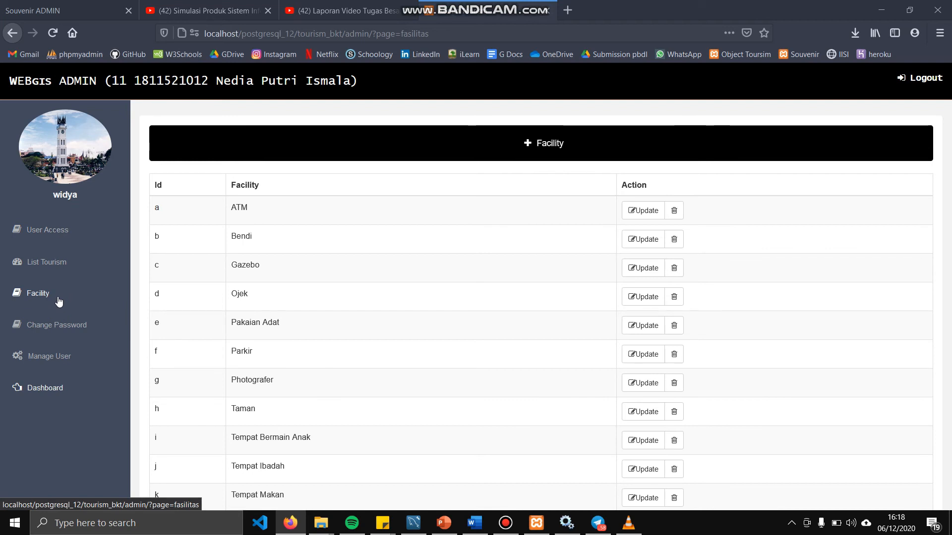
Add a new facility named 'titik kumpul' and confirm it was added
click(501, 136)
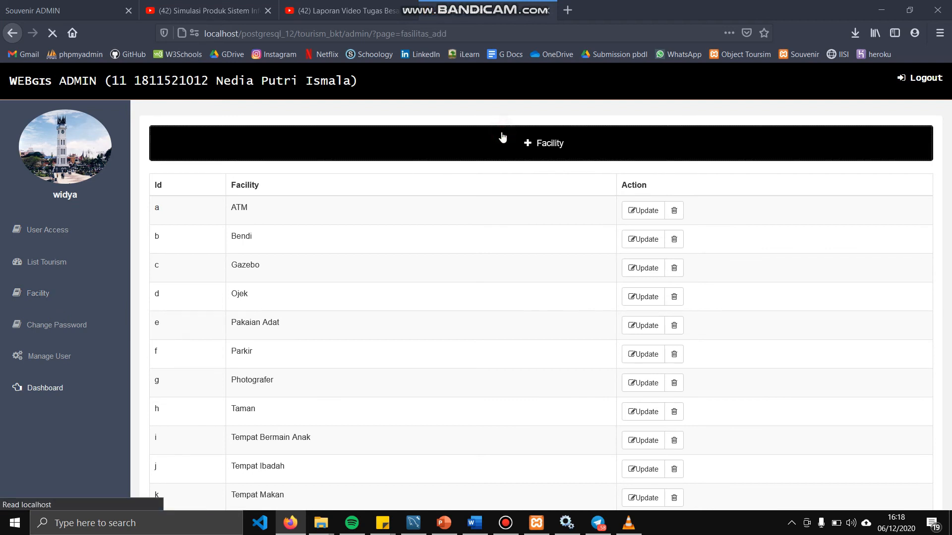
click(291, 218)
text(titik kumpul)
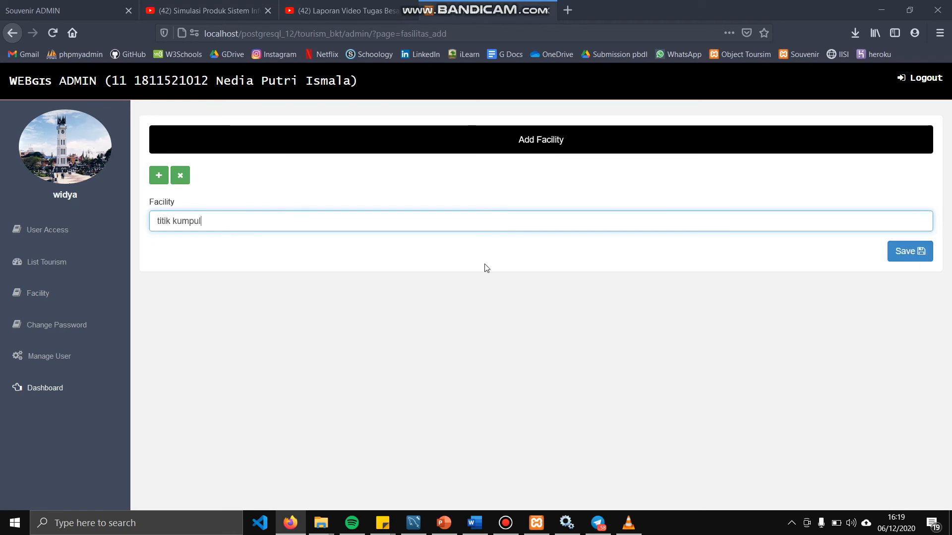
click(899, 251)
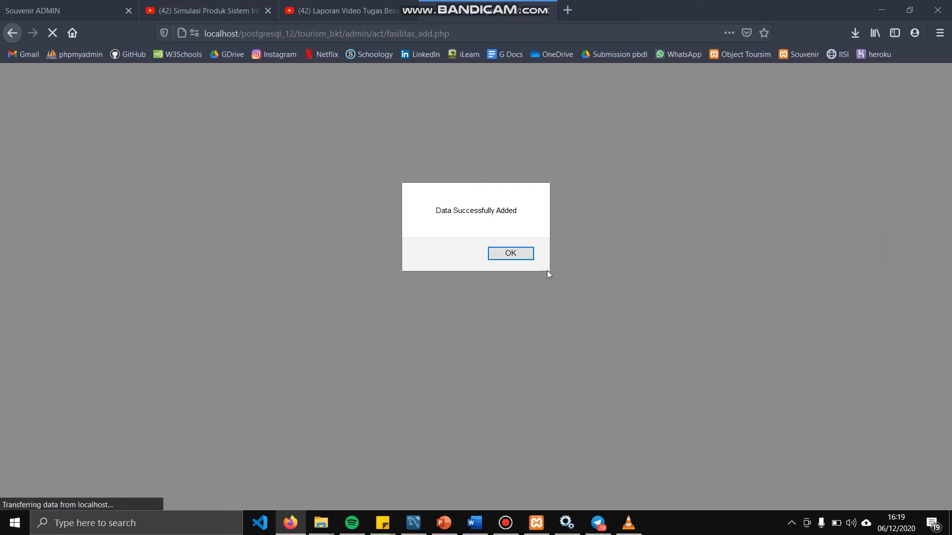
click(520, 254)
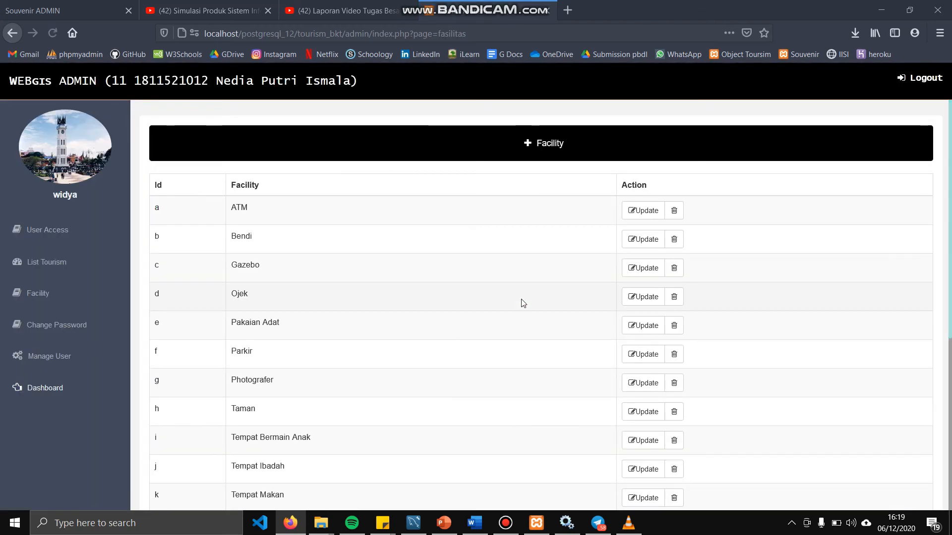
Rename facility s to 'zona kumpul', save it, then delete it
scroll(523, 304, down, 5)
click(645, 449)
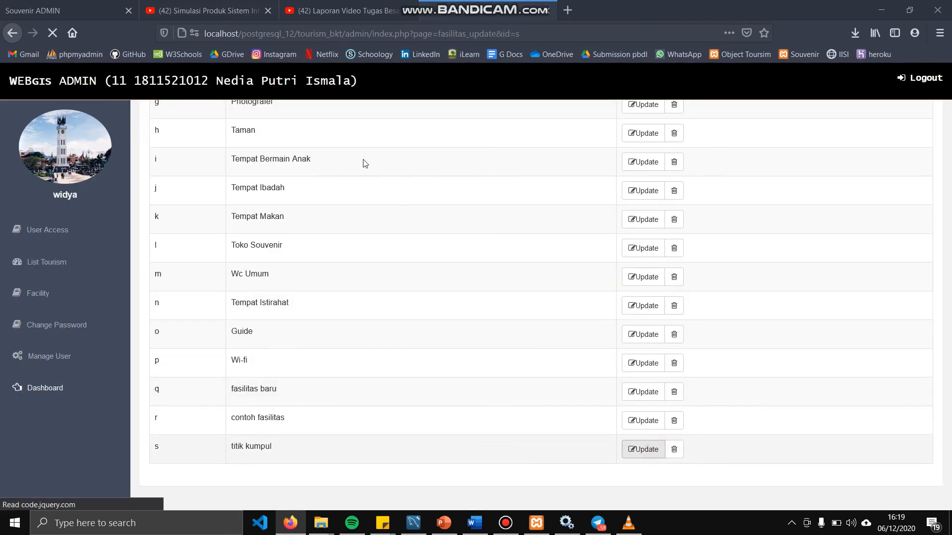
click(230, 193)
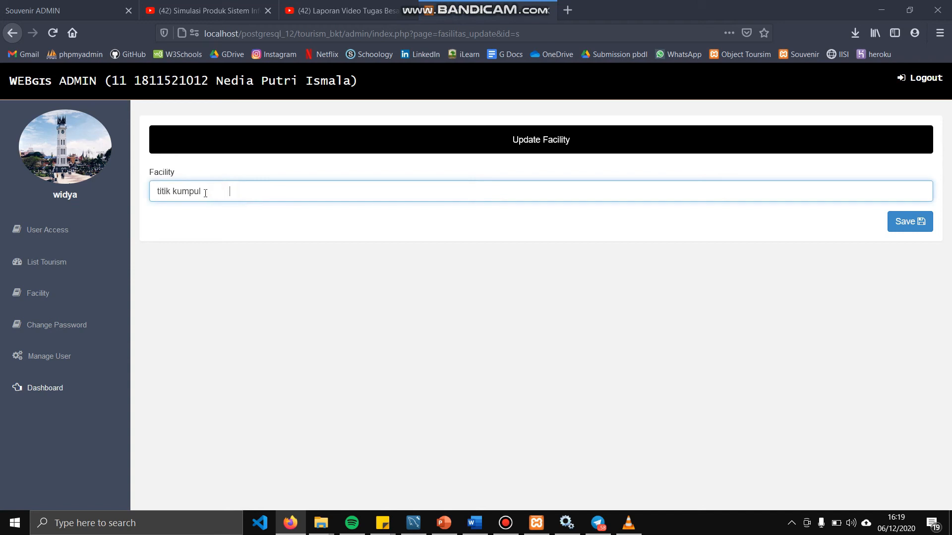
double_click(161, 189)
text(zona)
click(912, 224)
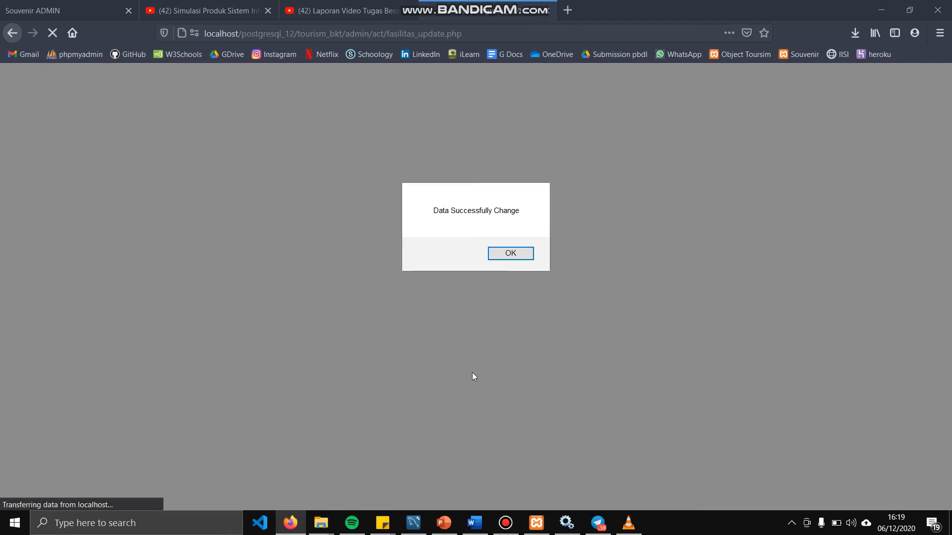
click(511, 254)
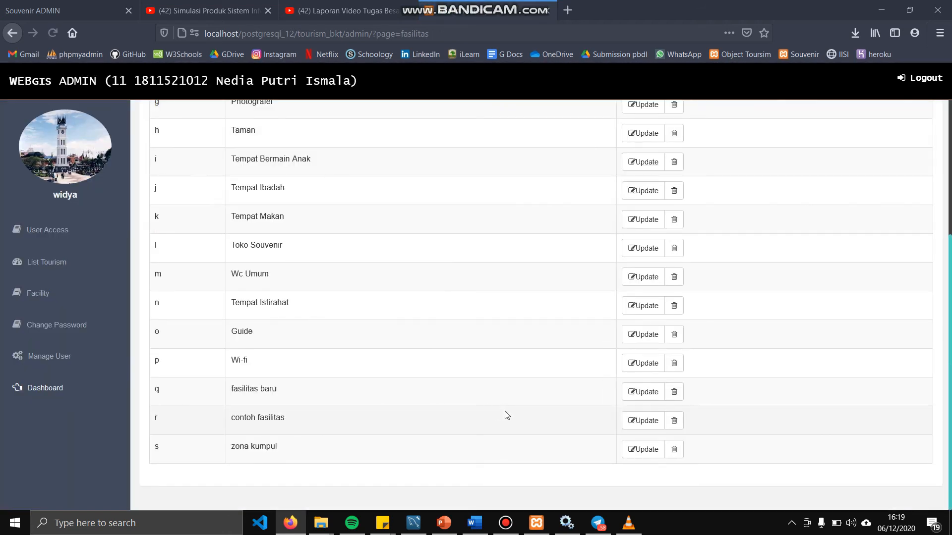
click(676, 452)
click(511, 254)
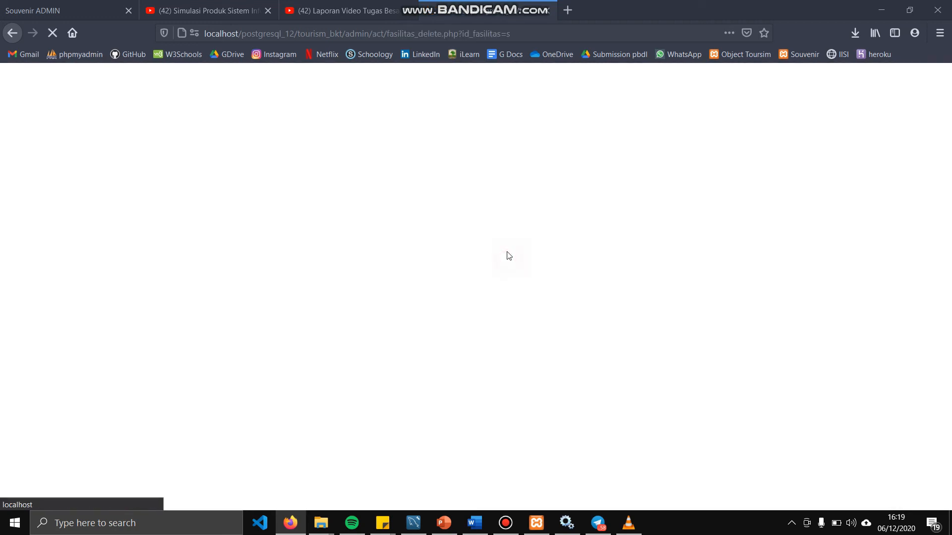
click(82, 324)
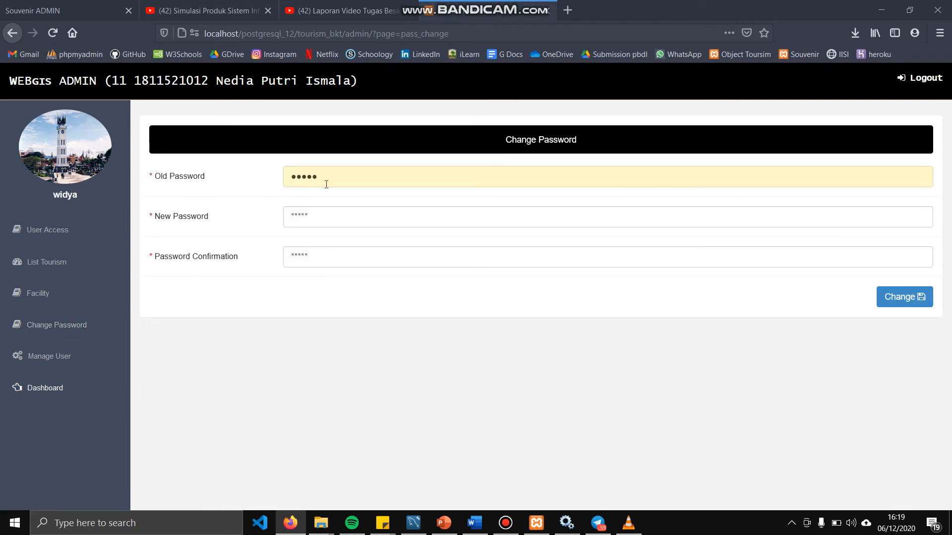
click(338, 180)
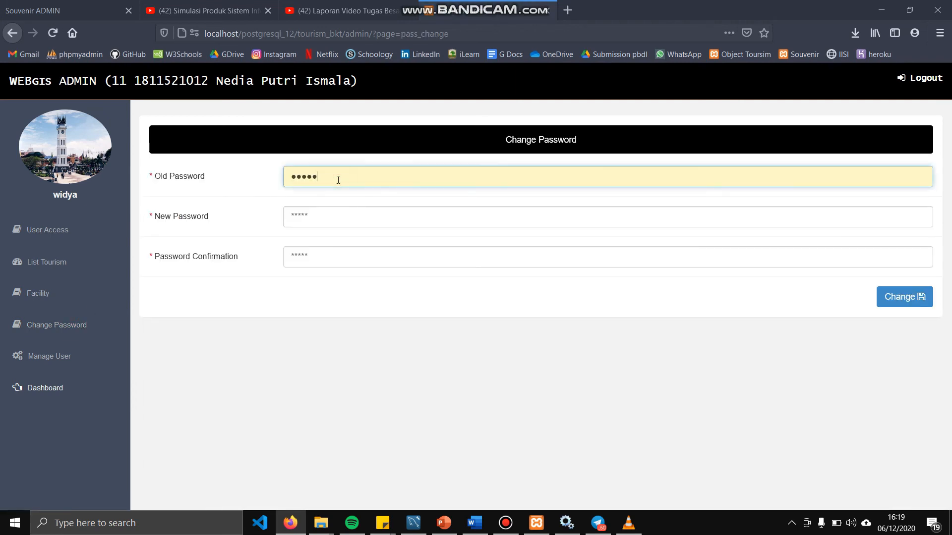
double_click(303, 176)
text(a)
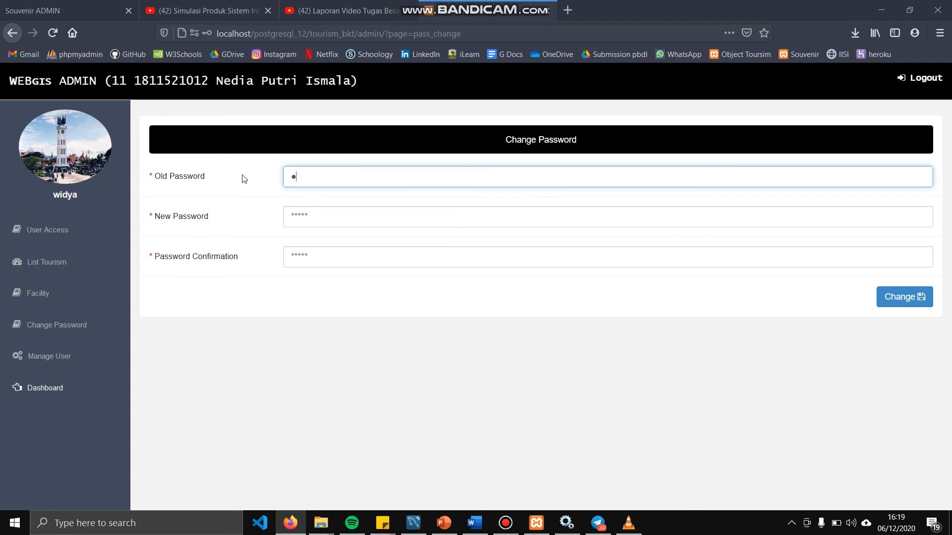
click(339, 213)
text(abc)
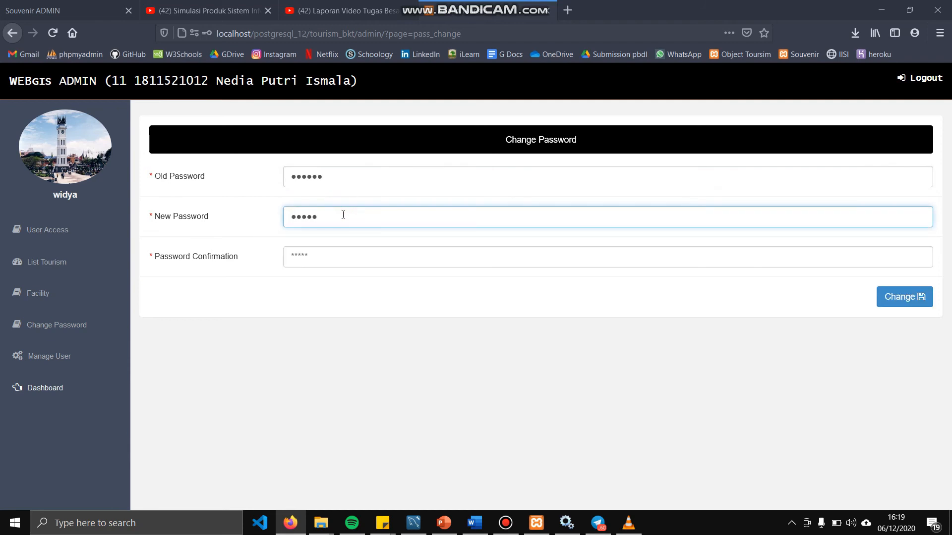
click(340, 248)
text(abc)
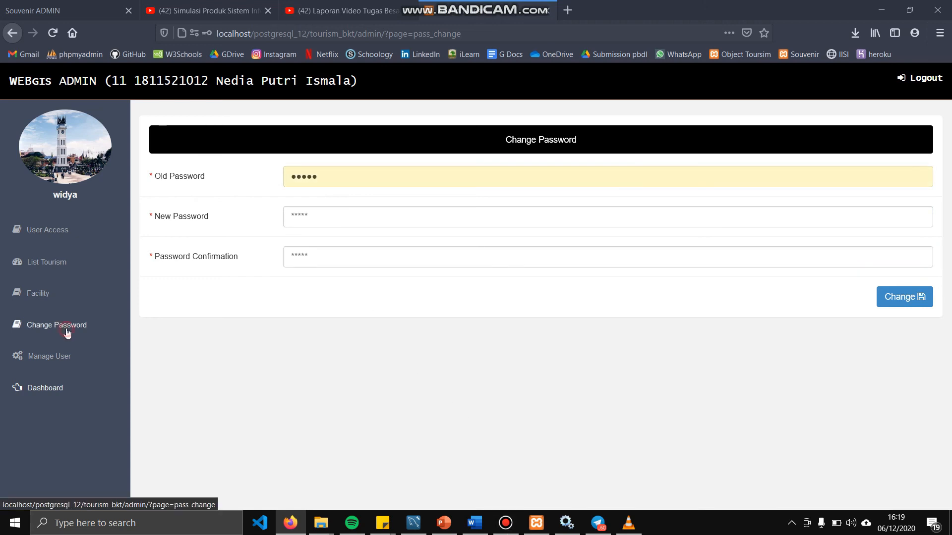
click(66, 329)
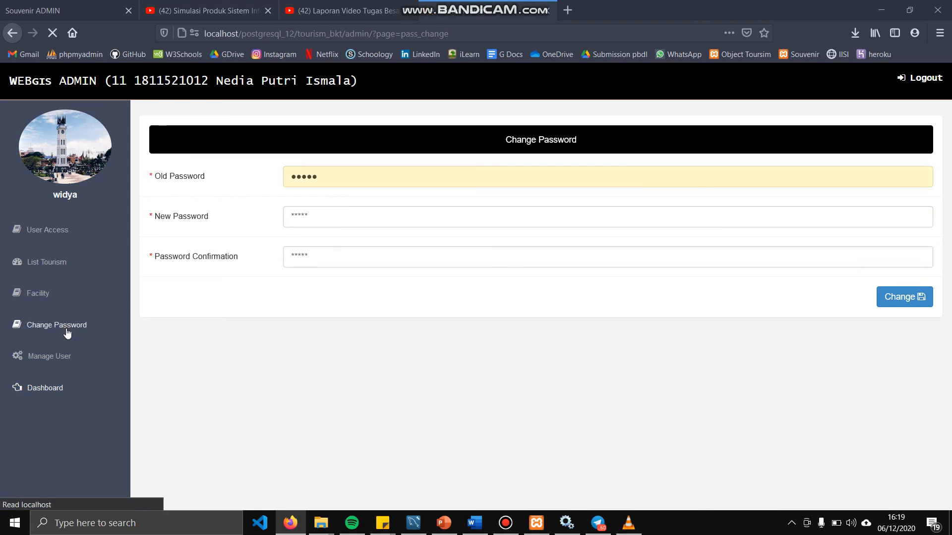
click(38, 293)
click(68, 358)
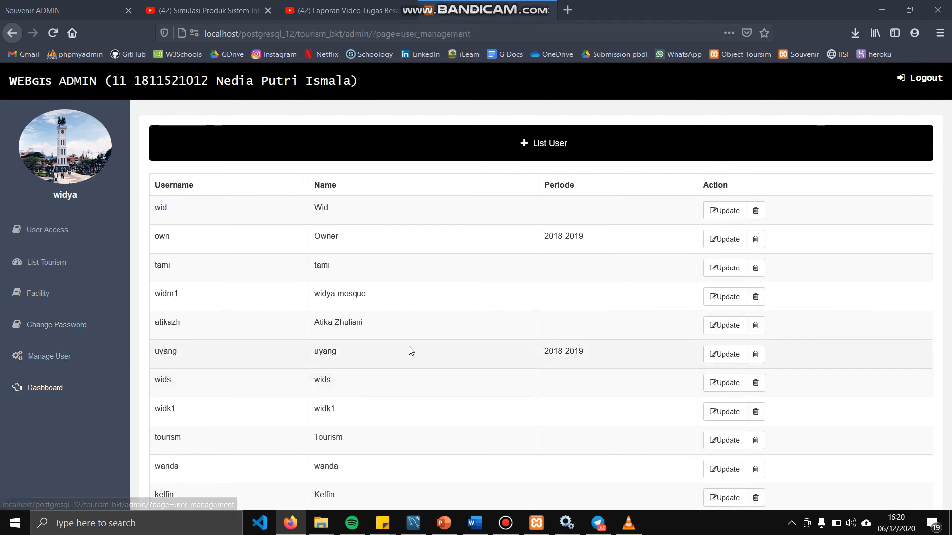
Fill in the new user's name, address and contact number on the Add User form
scroll(410, 351, down, 4)
scroll(410, 350, up, 4)
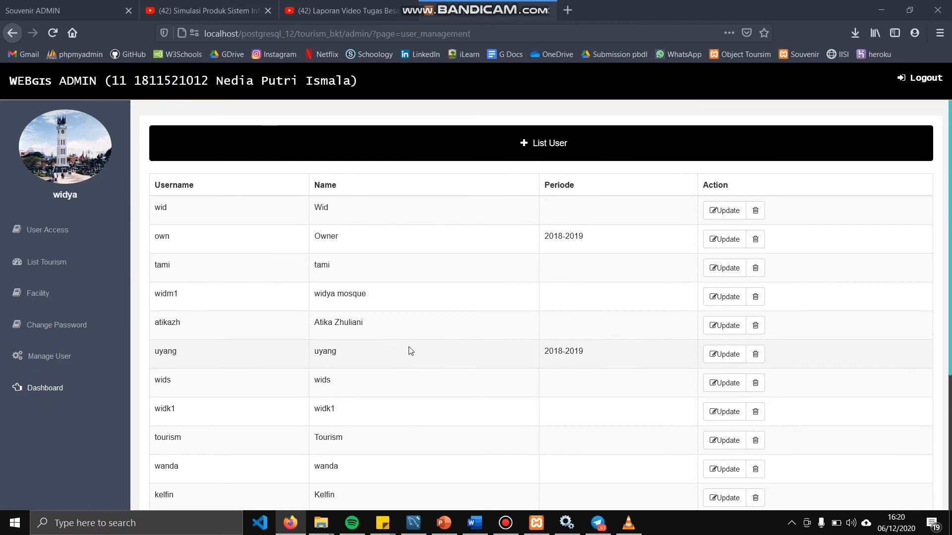
click(525, 156)
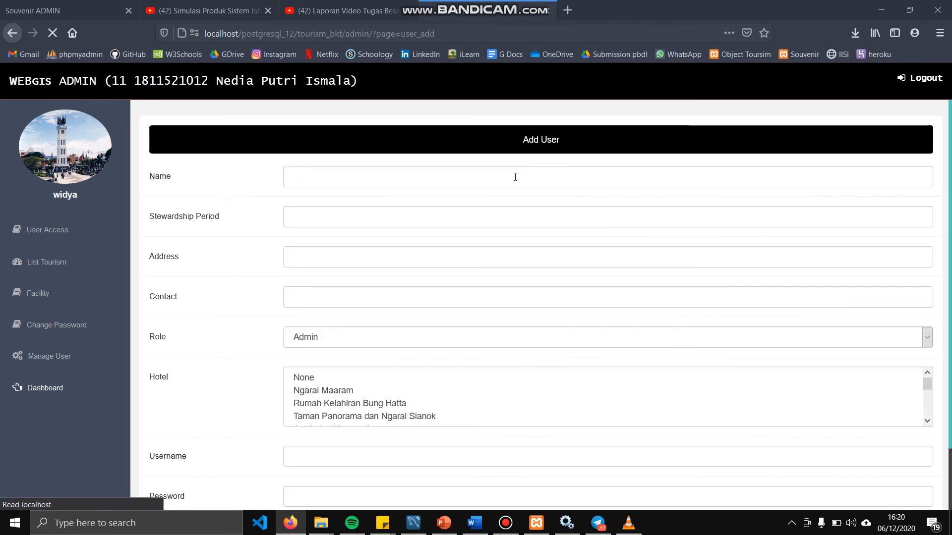
click(334, 181)
text(nedia)
key(Tab)
key(Tab)
text(jl Anggur)
key(Tab)
text(01371931)
Enter the new user's username and password and save the Admin account
key(Tab)
scroll(325, 265, down, 2)
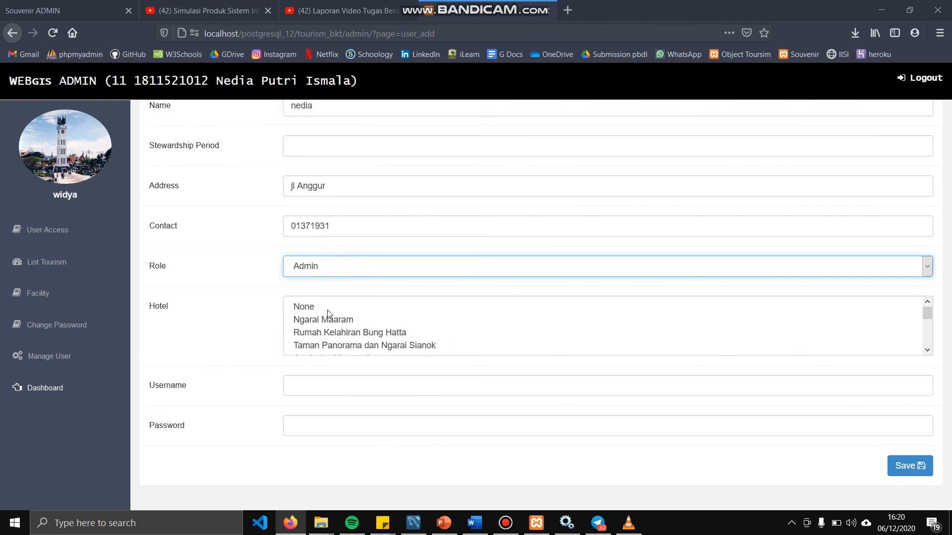
scroll(347, 336, down, 3)
scroll(234, 365, up, 1)
click(309, 395)
text(NEdia)
key(Tab)
key(BackSpace)
key(BackSpace)
key(BackSpace)
click(890, 488)
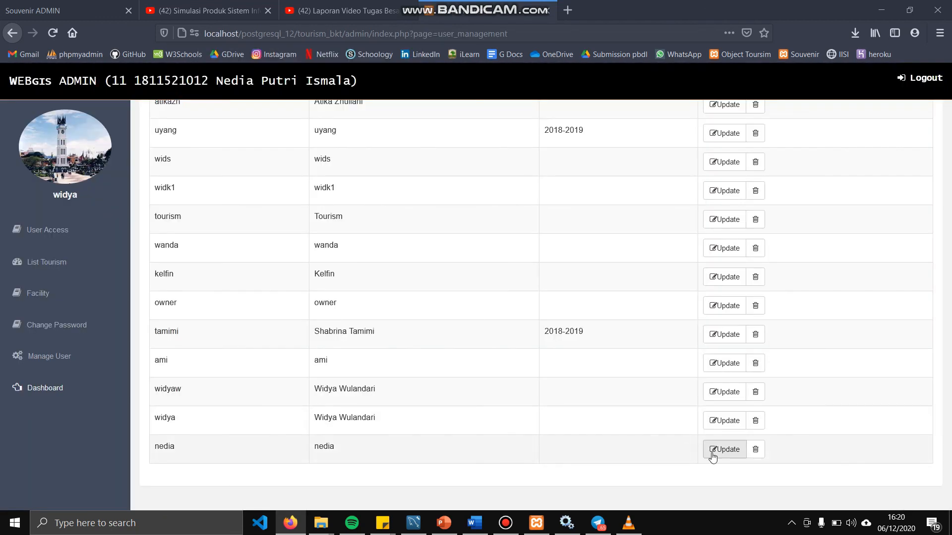
click(724, 450)
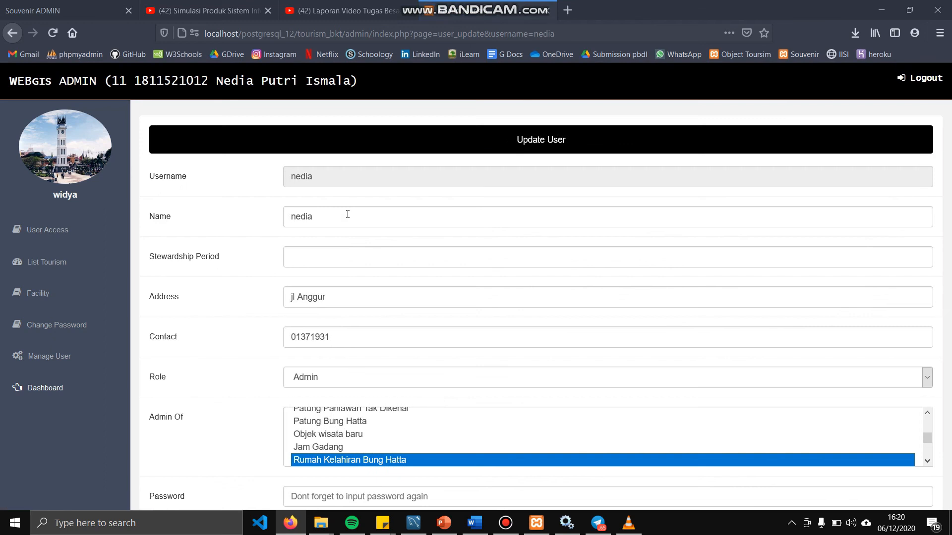
Lengthen the new user's name by appending 'pu' and save the change
click(347, 214)
text(putri)
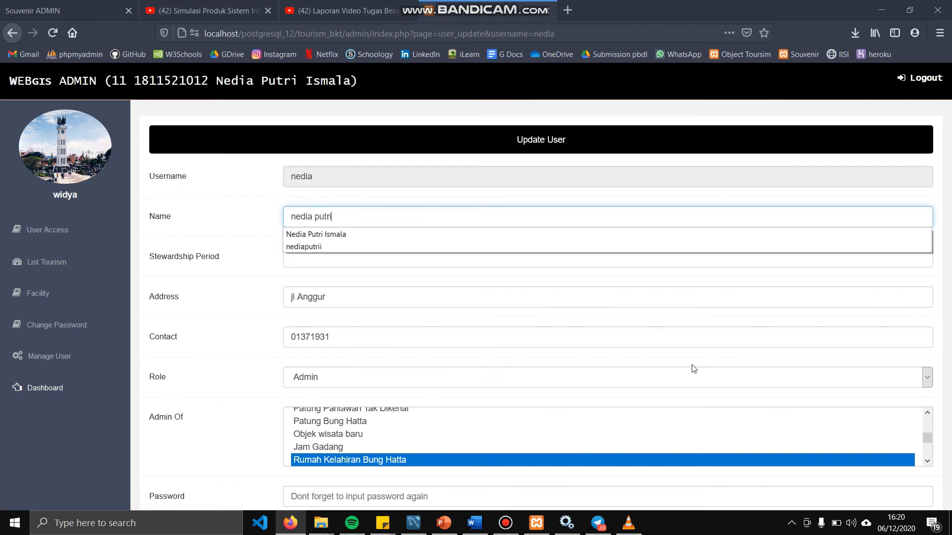
scroll(694, 369, down, 1)
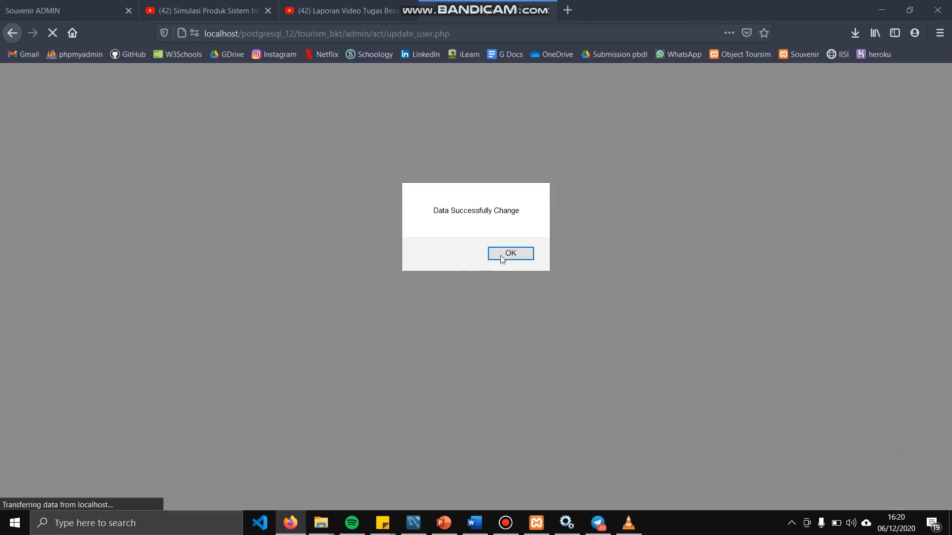
click(502, 258)
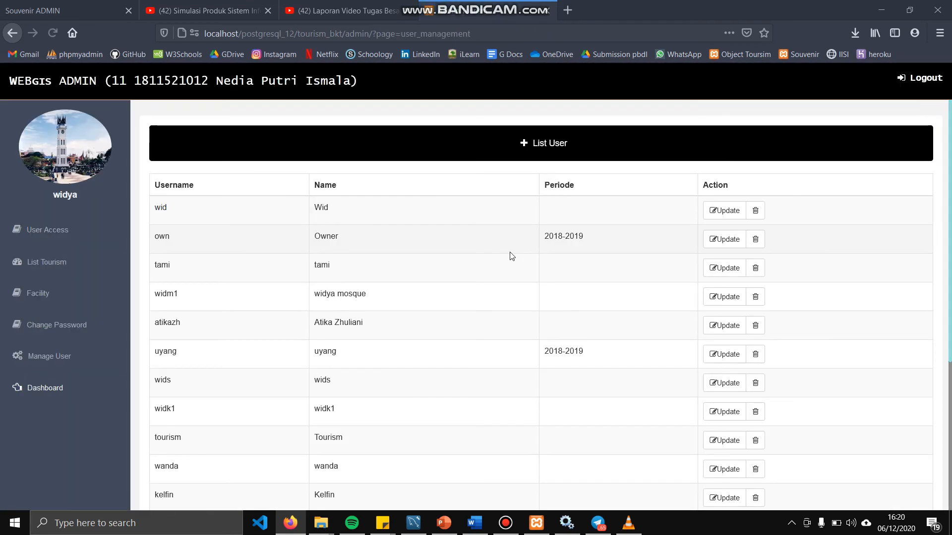
Delete the newly added user from the list and end up on the sign-in page
scroll(585, 410, down, 5)
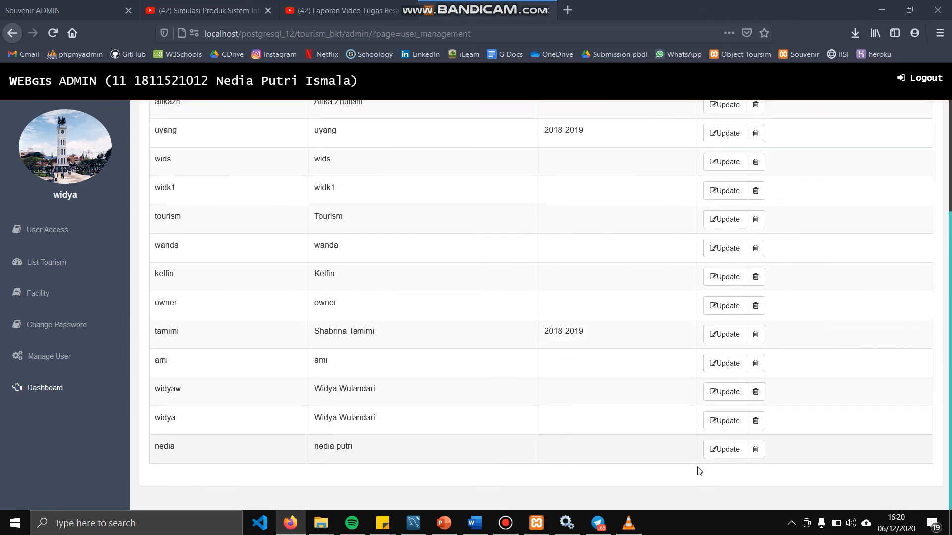
click(755, 450)
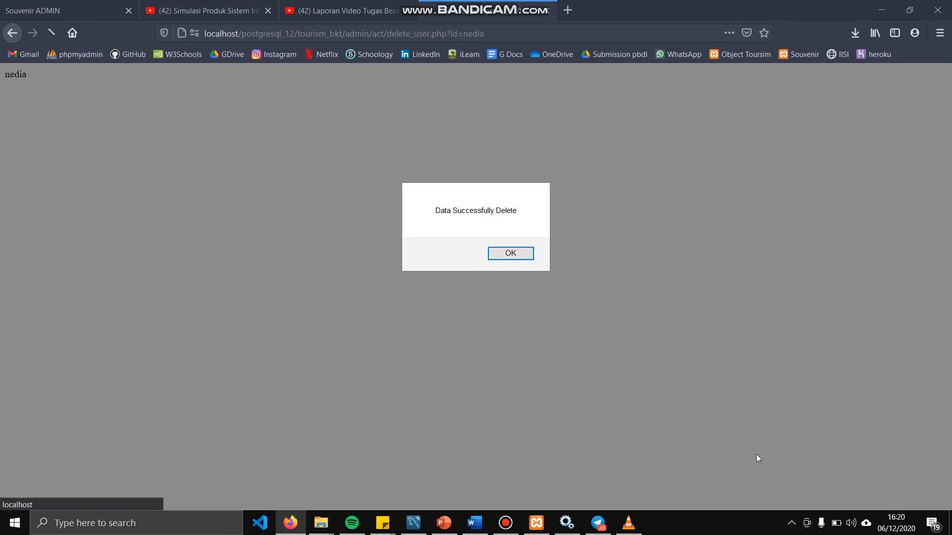
click(509, 257)
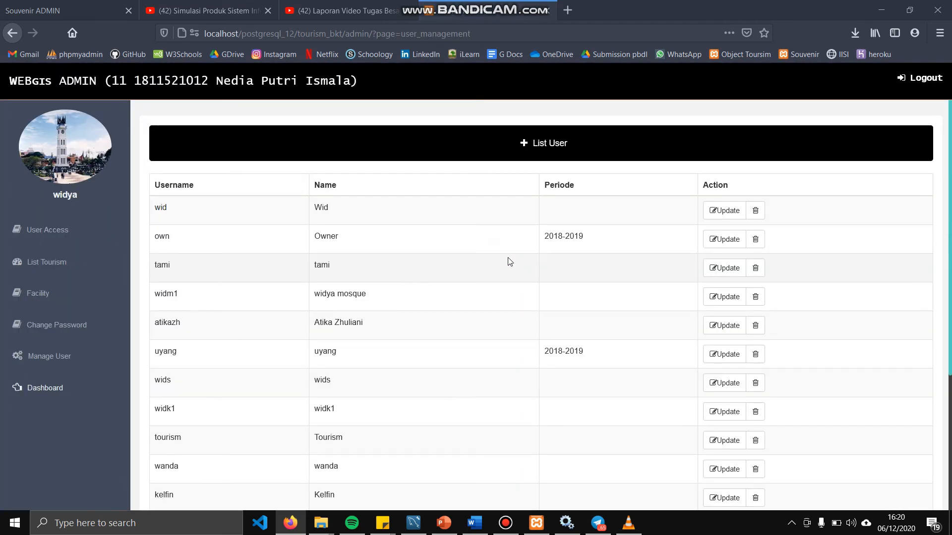
scroll(268, 373, down, 5)
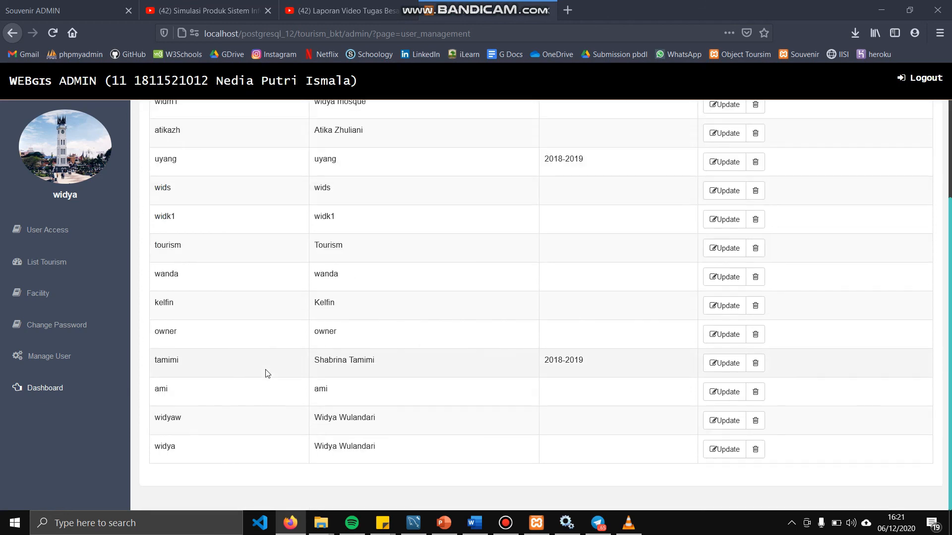
scroll(268, 373, up, 5)
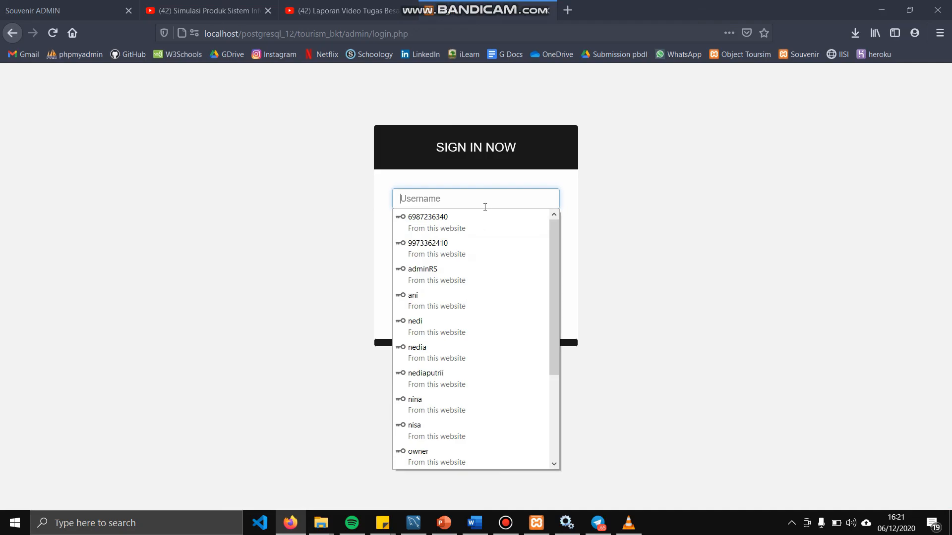
Sign in with the saved owner account and view its Tourism List showing Janjang Koto Gadang
text(owner)
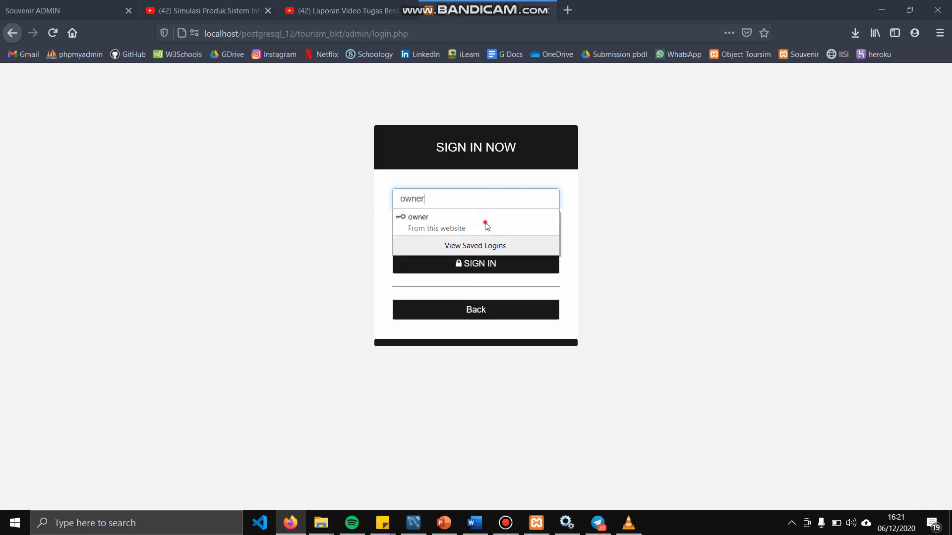
click(487, 226)
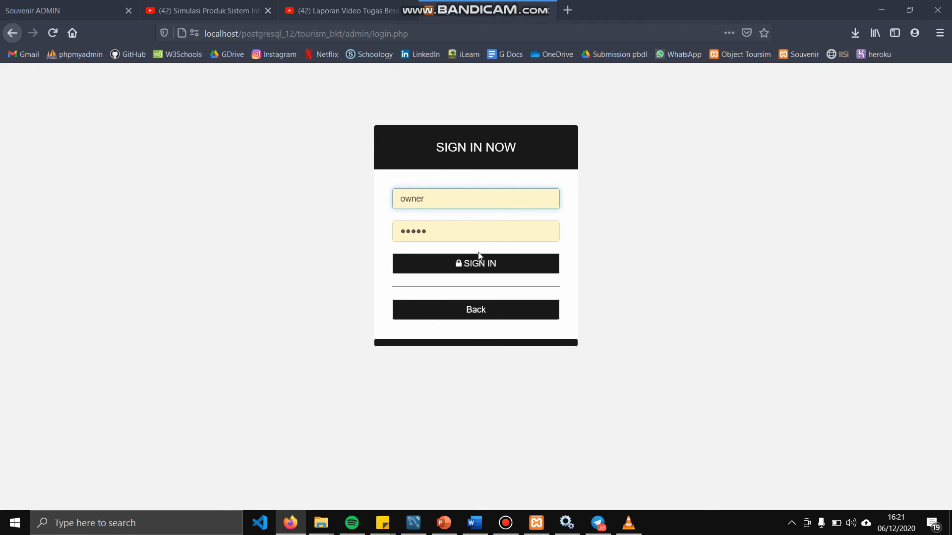
click(478, 263)
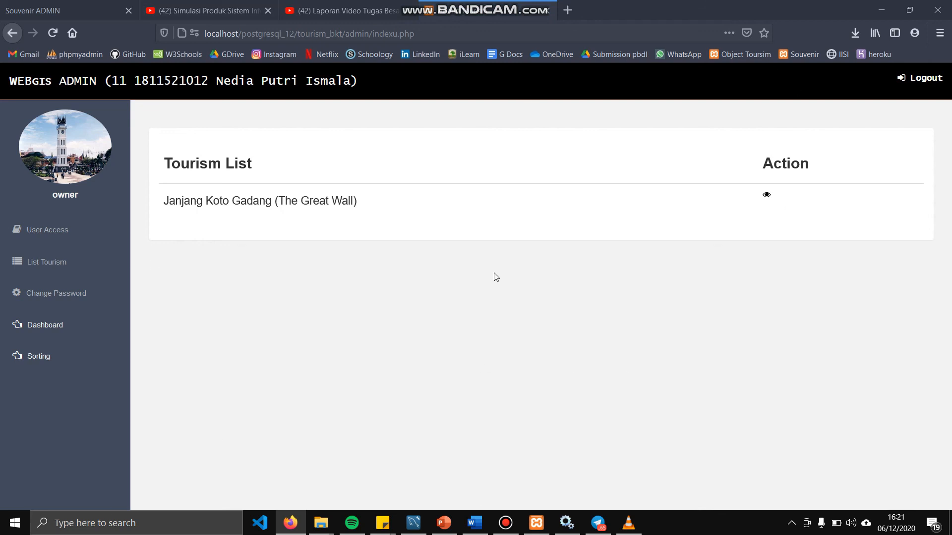
triple_click(239, 165)
click(211, 196)
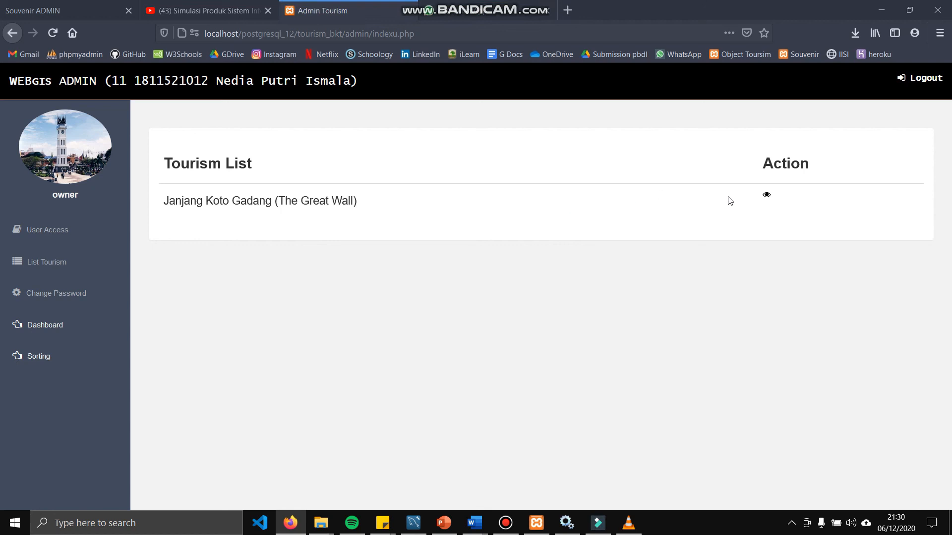
Add Bendi to Janjang Koto Gadang's facilities and save the facility list
click(767, 198)
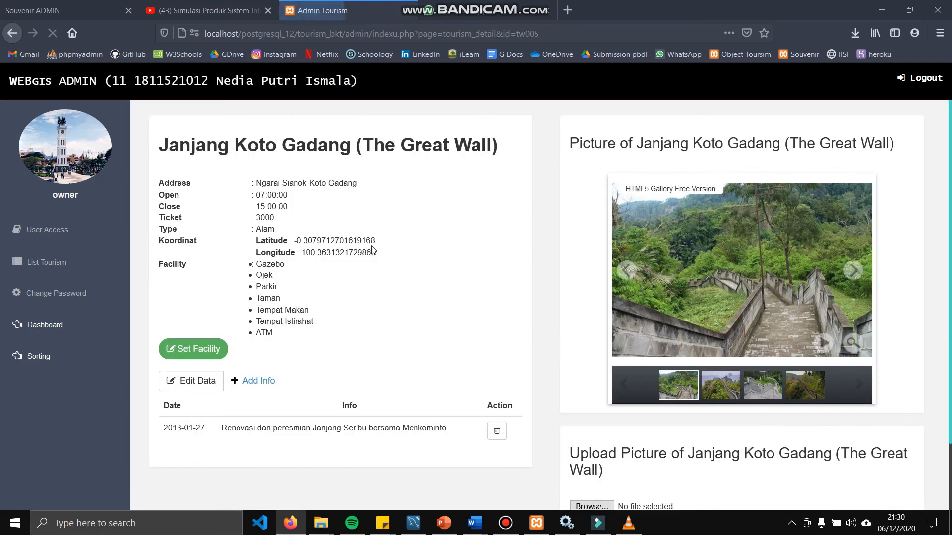
click(195, 353)
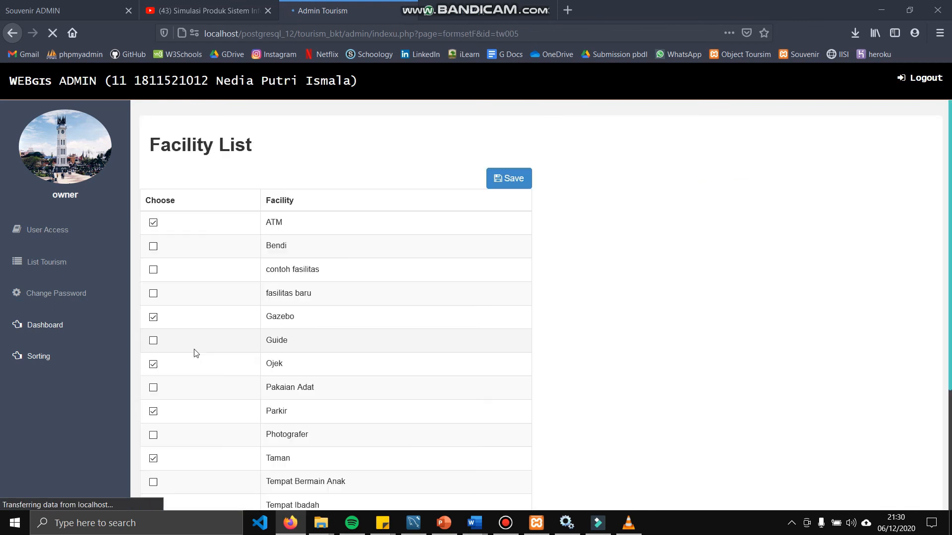
click(154, 249)
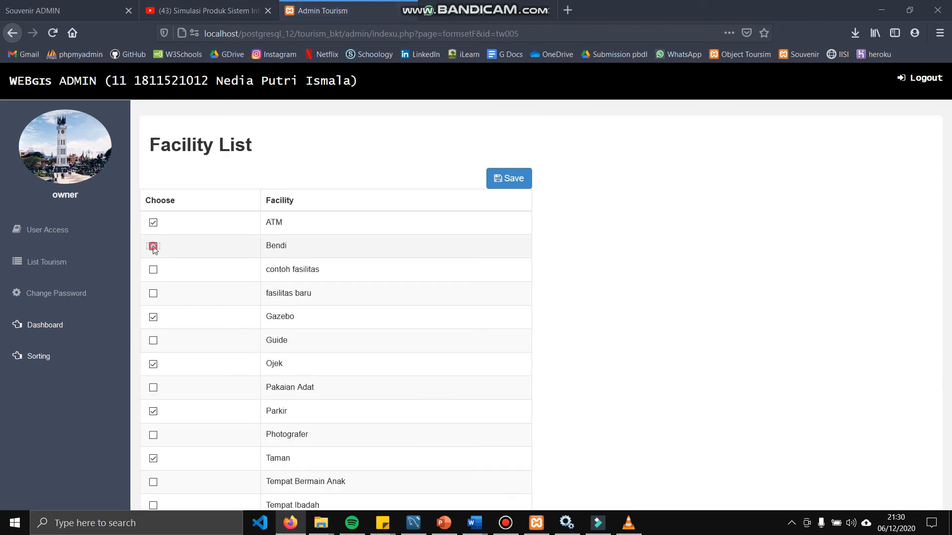
click(507, 182)
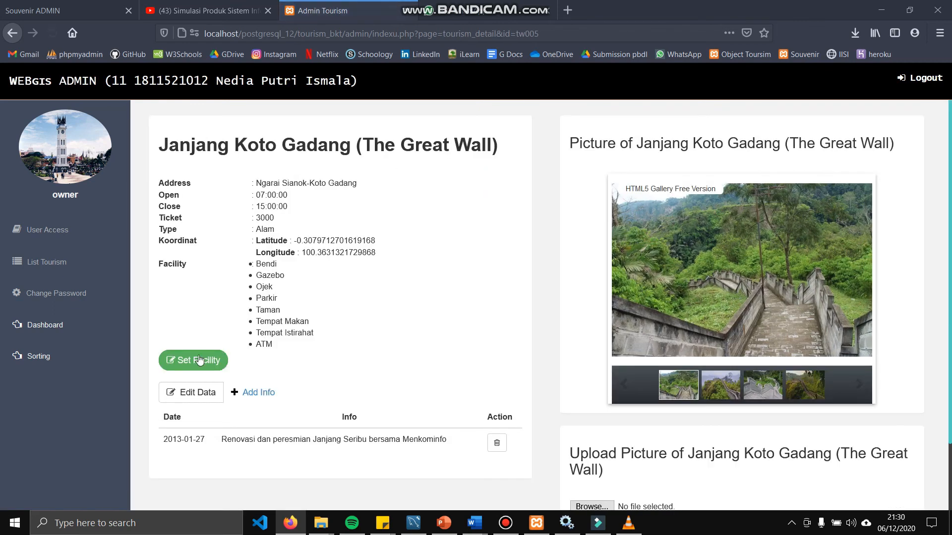
Change Janjang Koto Gadang's ticket price to 4000 and save the data
scroll(201, 359, down, 2)
click(198, 314)
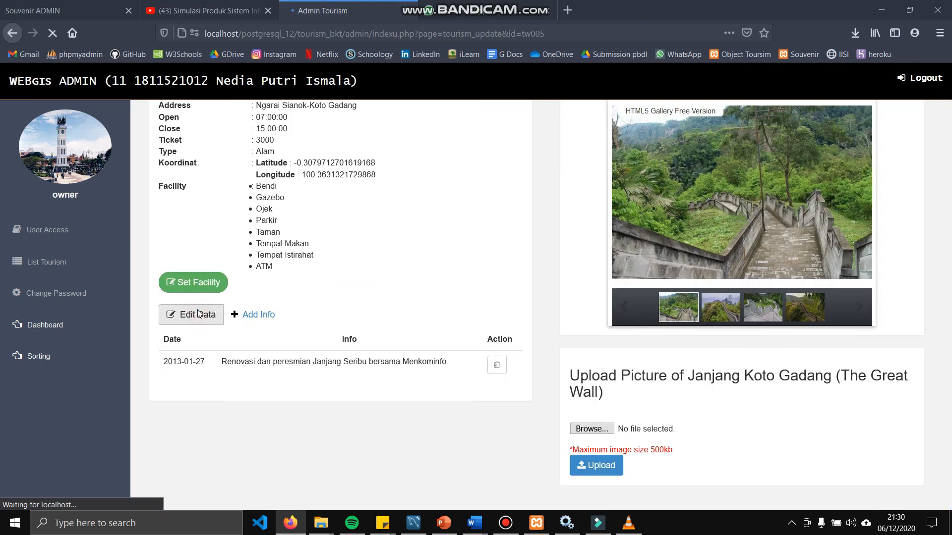
scroll(623, 292, down, 1)
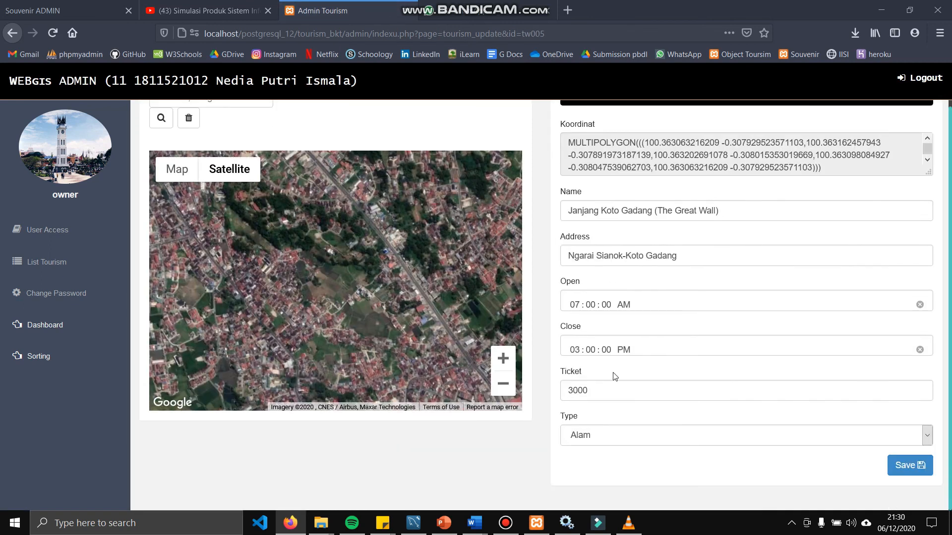
click(609, 393)
key(BackSpace)
key(BackSpace)
key(BackSpace)
key(BackSpace)
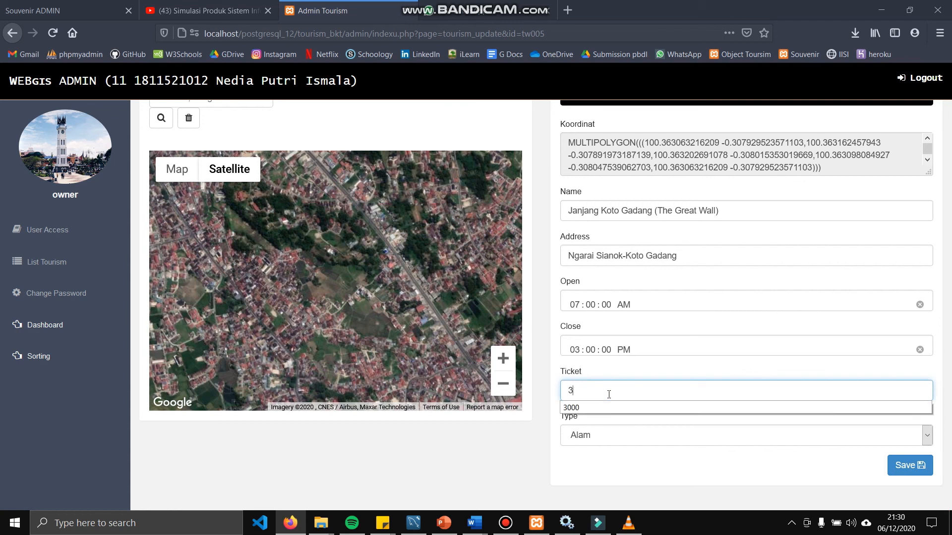
text(40)
click(907, 465)
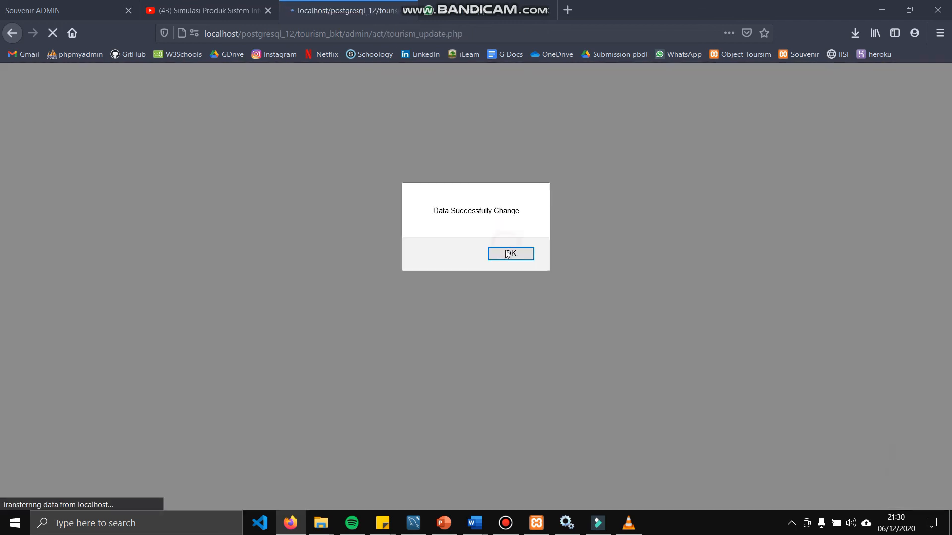
click(507, 254)
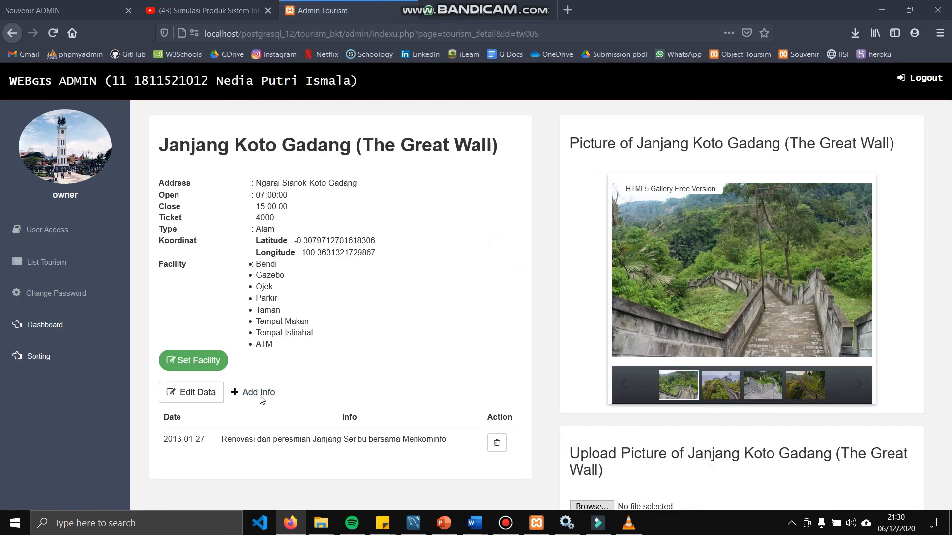
Post a new information note reading 'ada renovasi' for the attraction
click(260, 397)
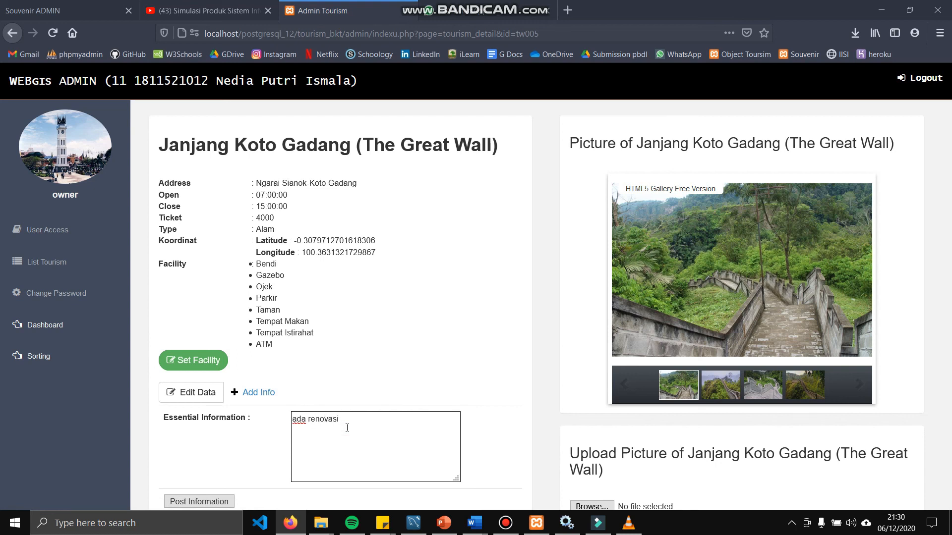
scroll(347, 428, down, 2)
click(211, 388)
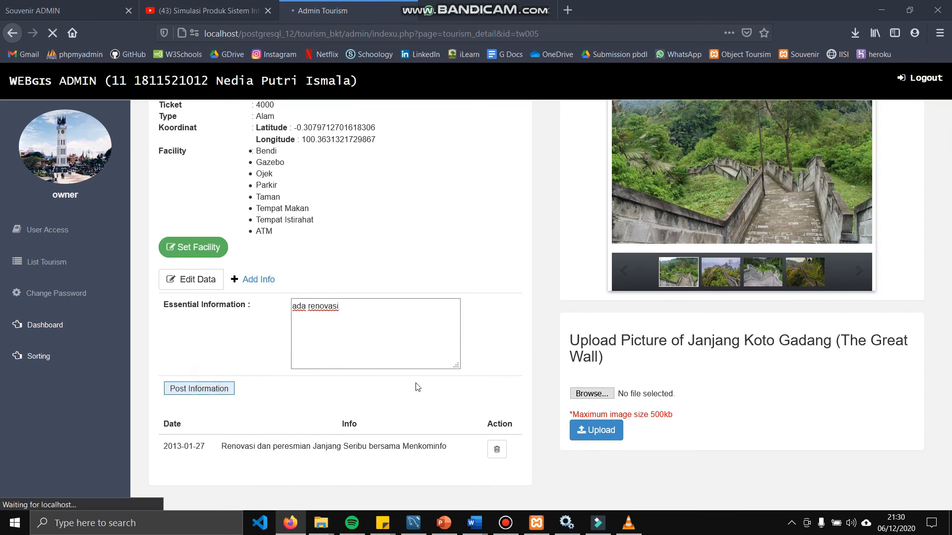